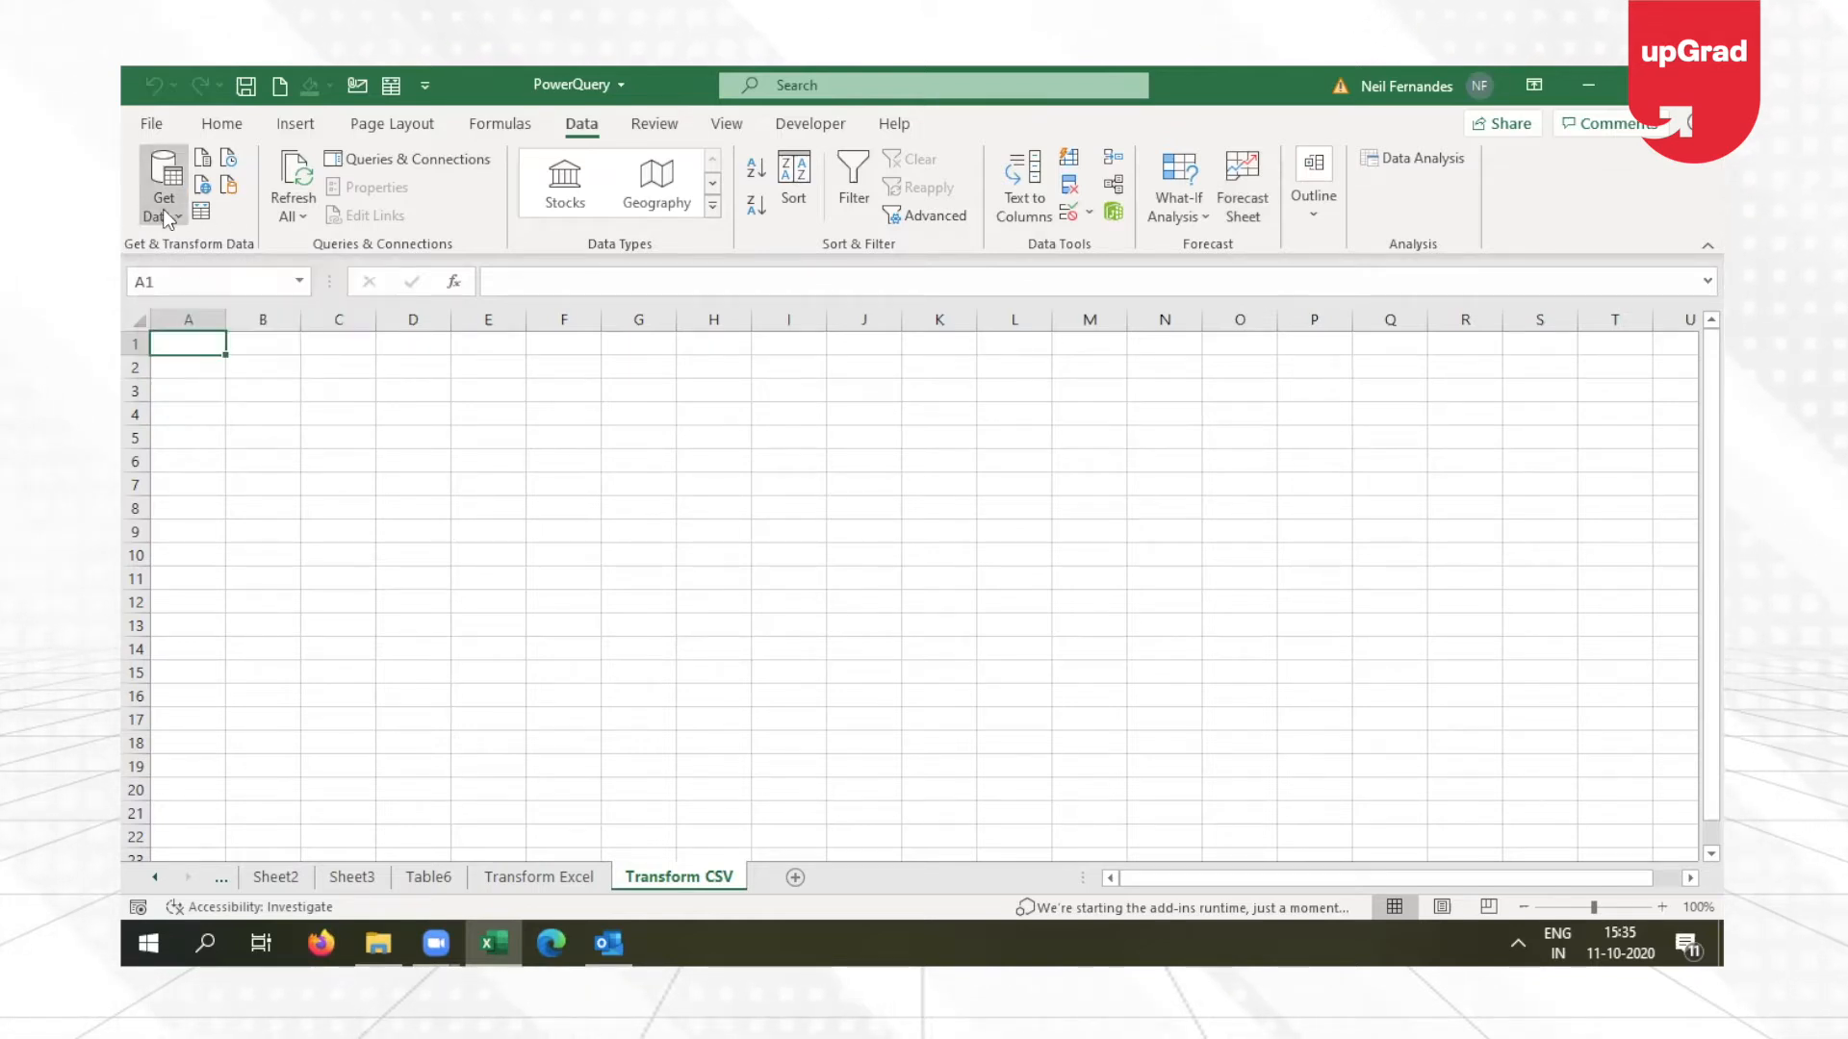
Import the 2018 Sales text/CSV file from the CSV Files folder as a new data source.
click(164, 214)
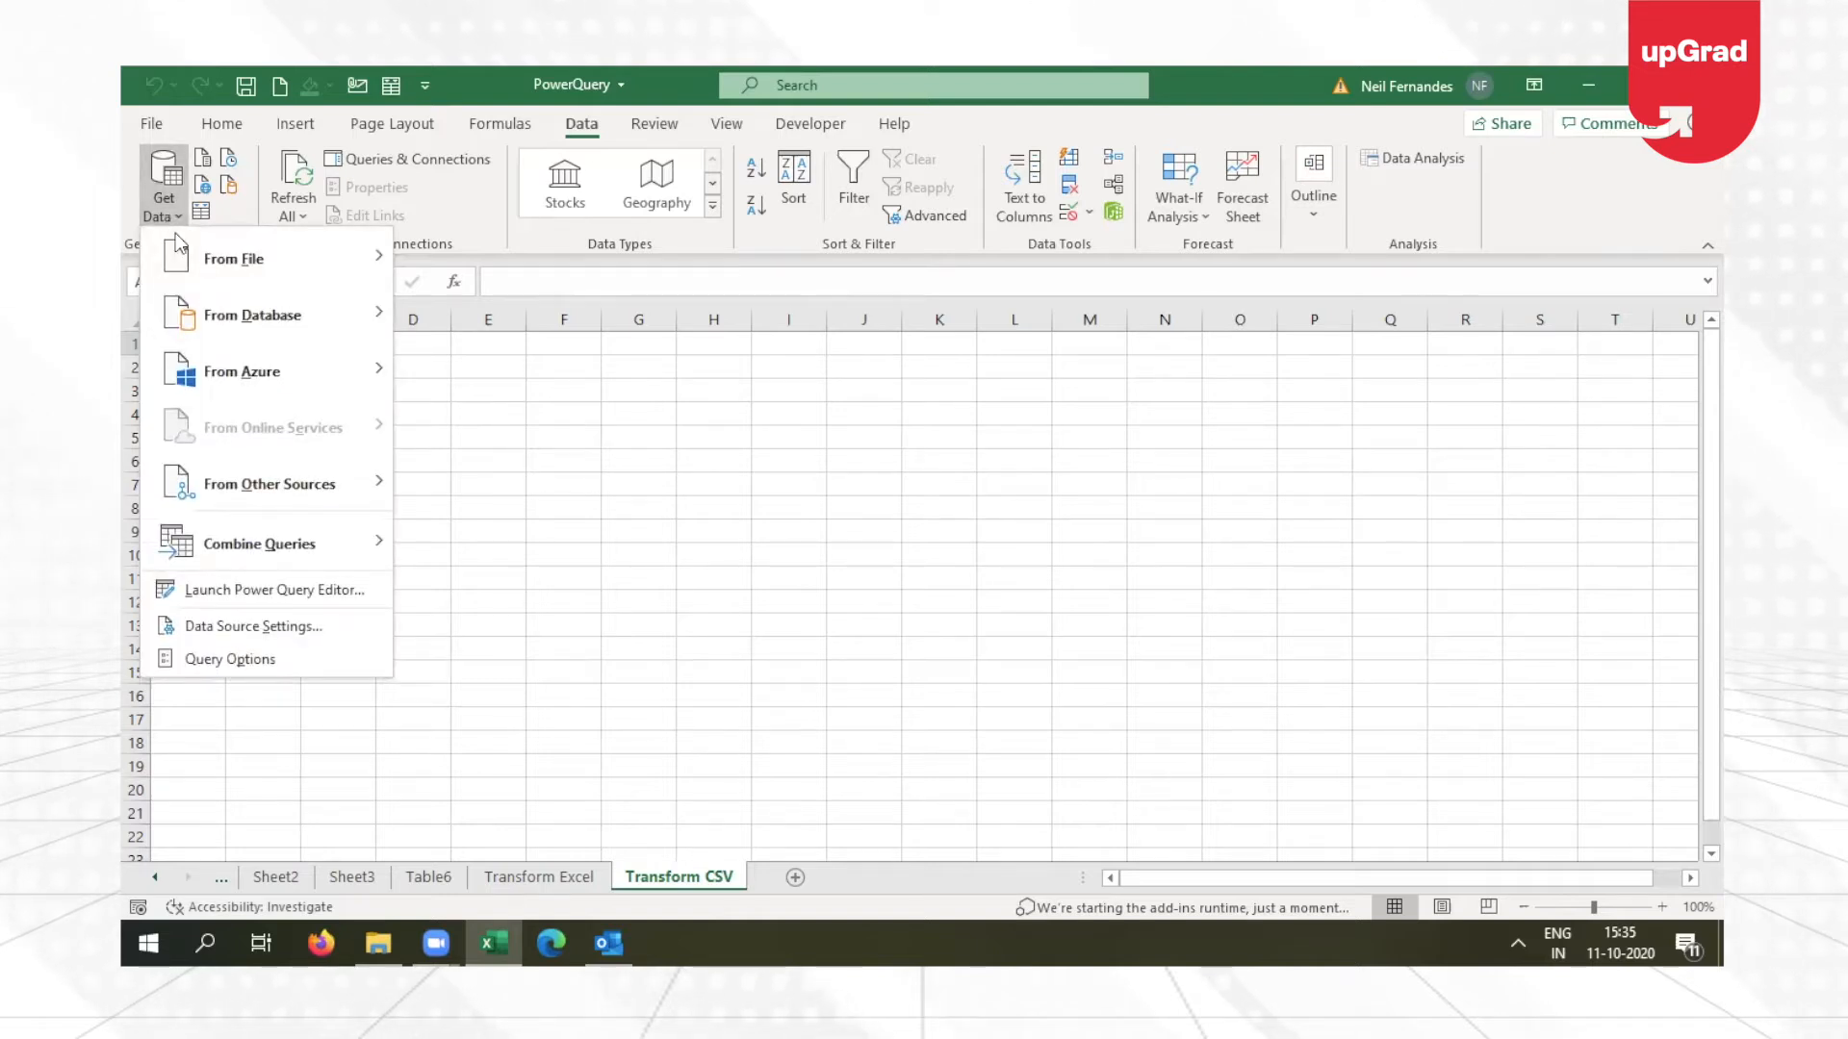
mouse_move(258, 258)
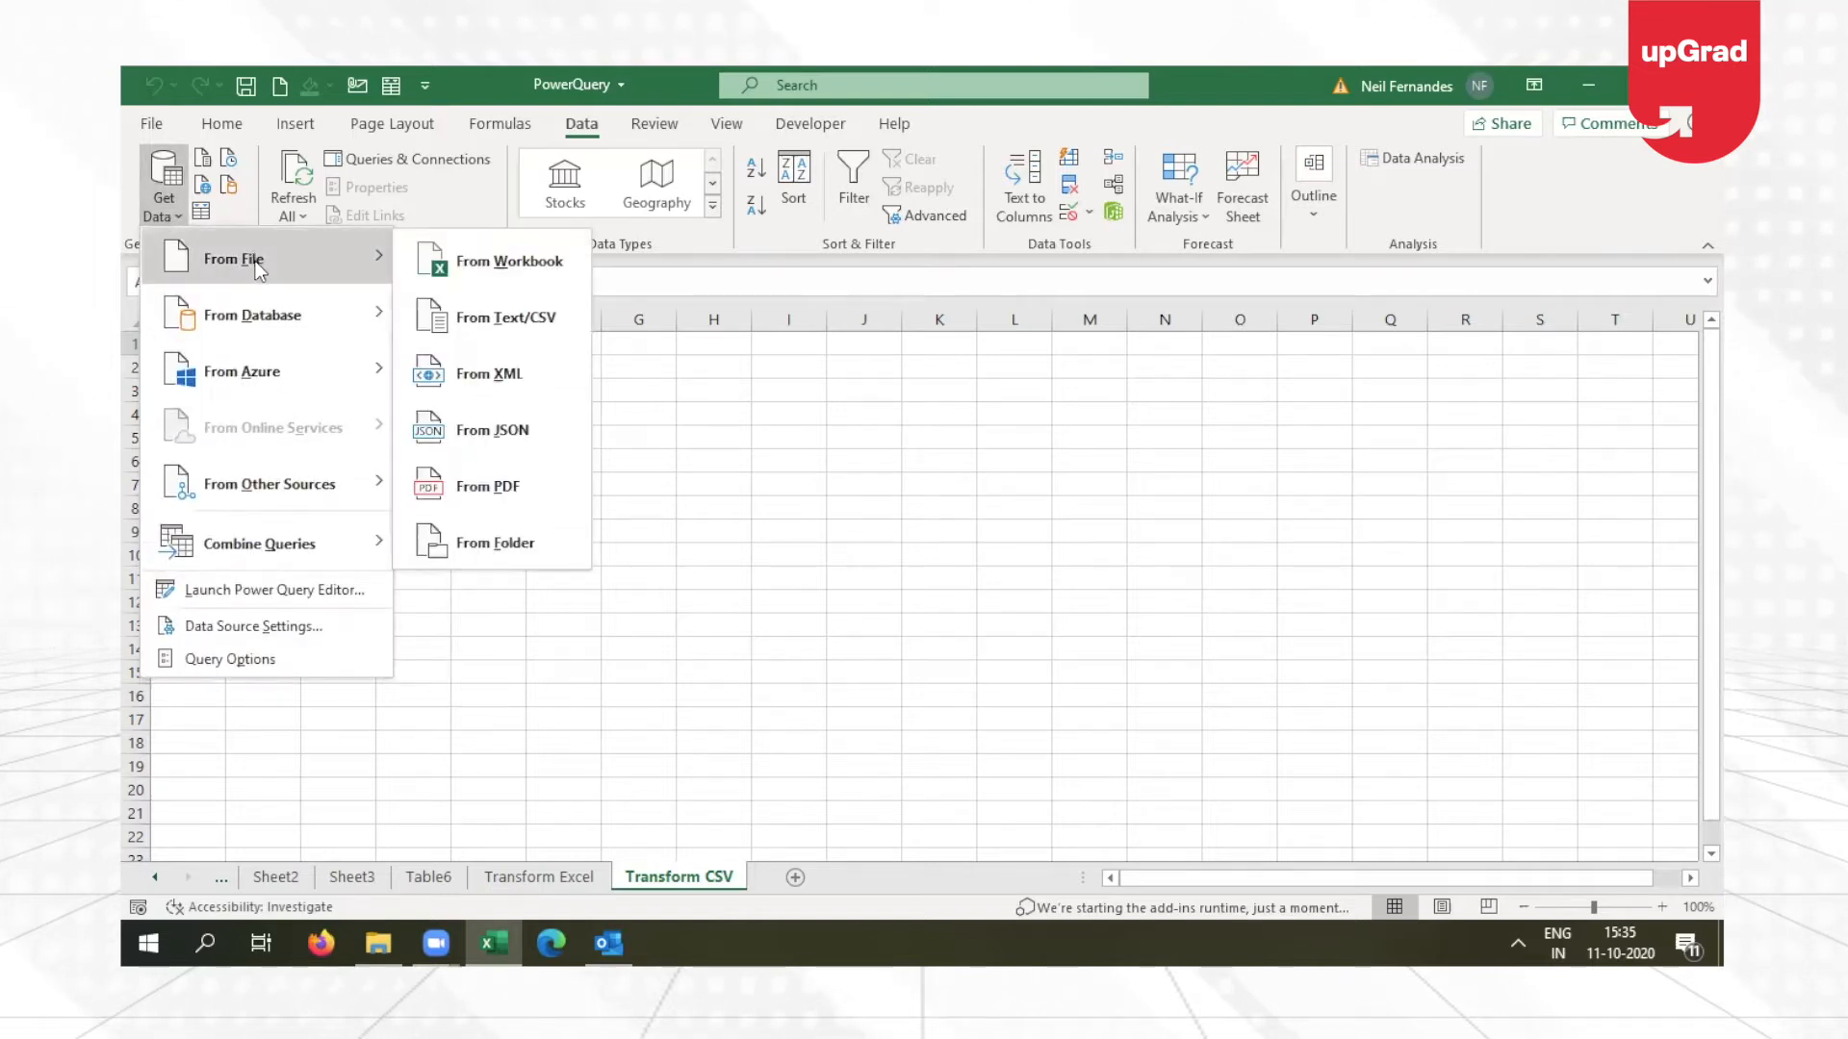
click(511, 325)
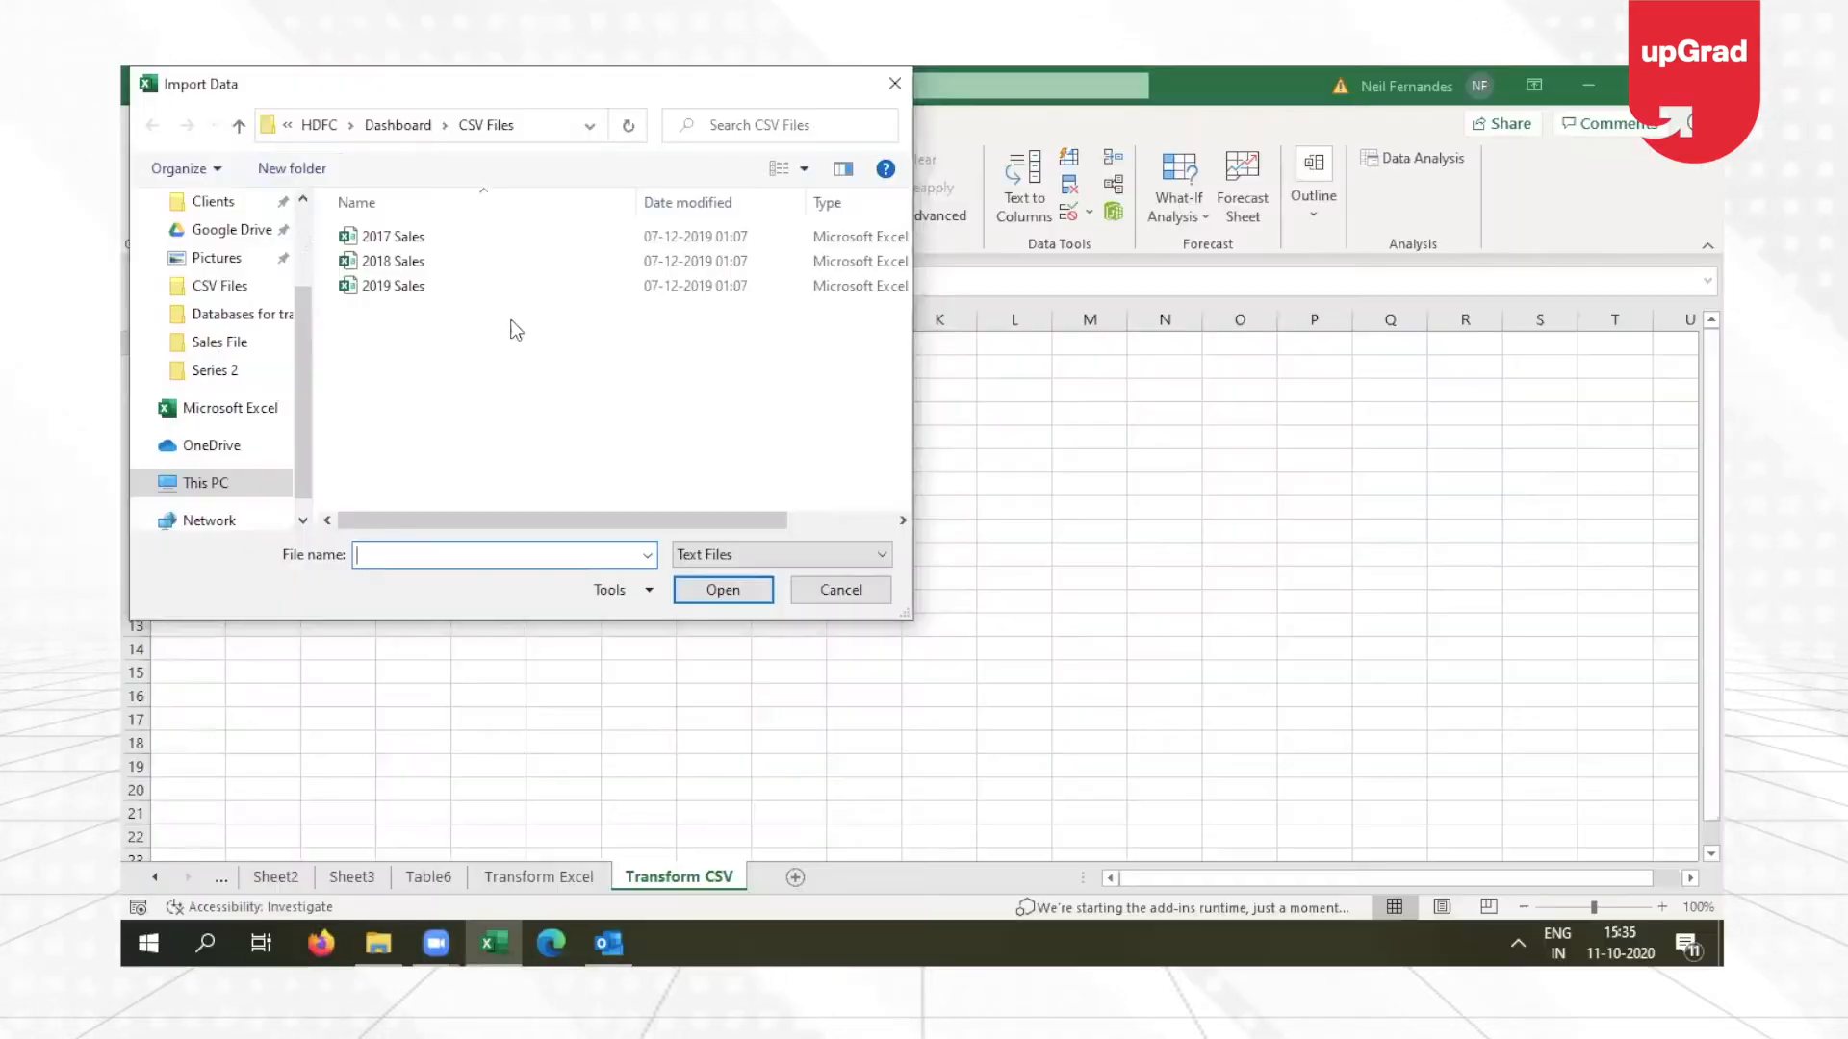
click(363, 270)
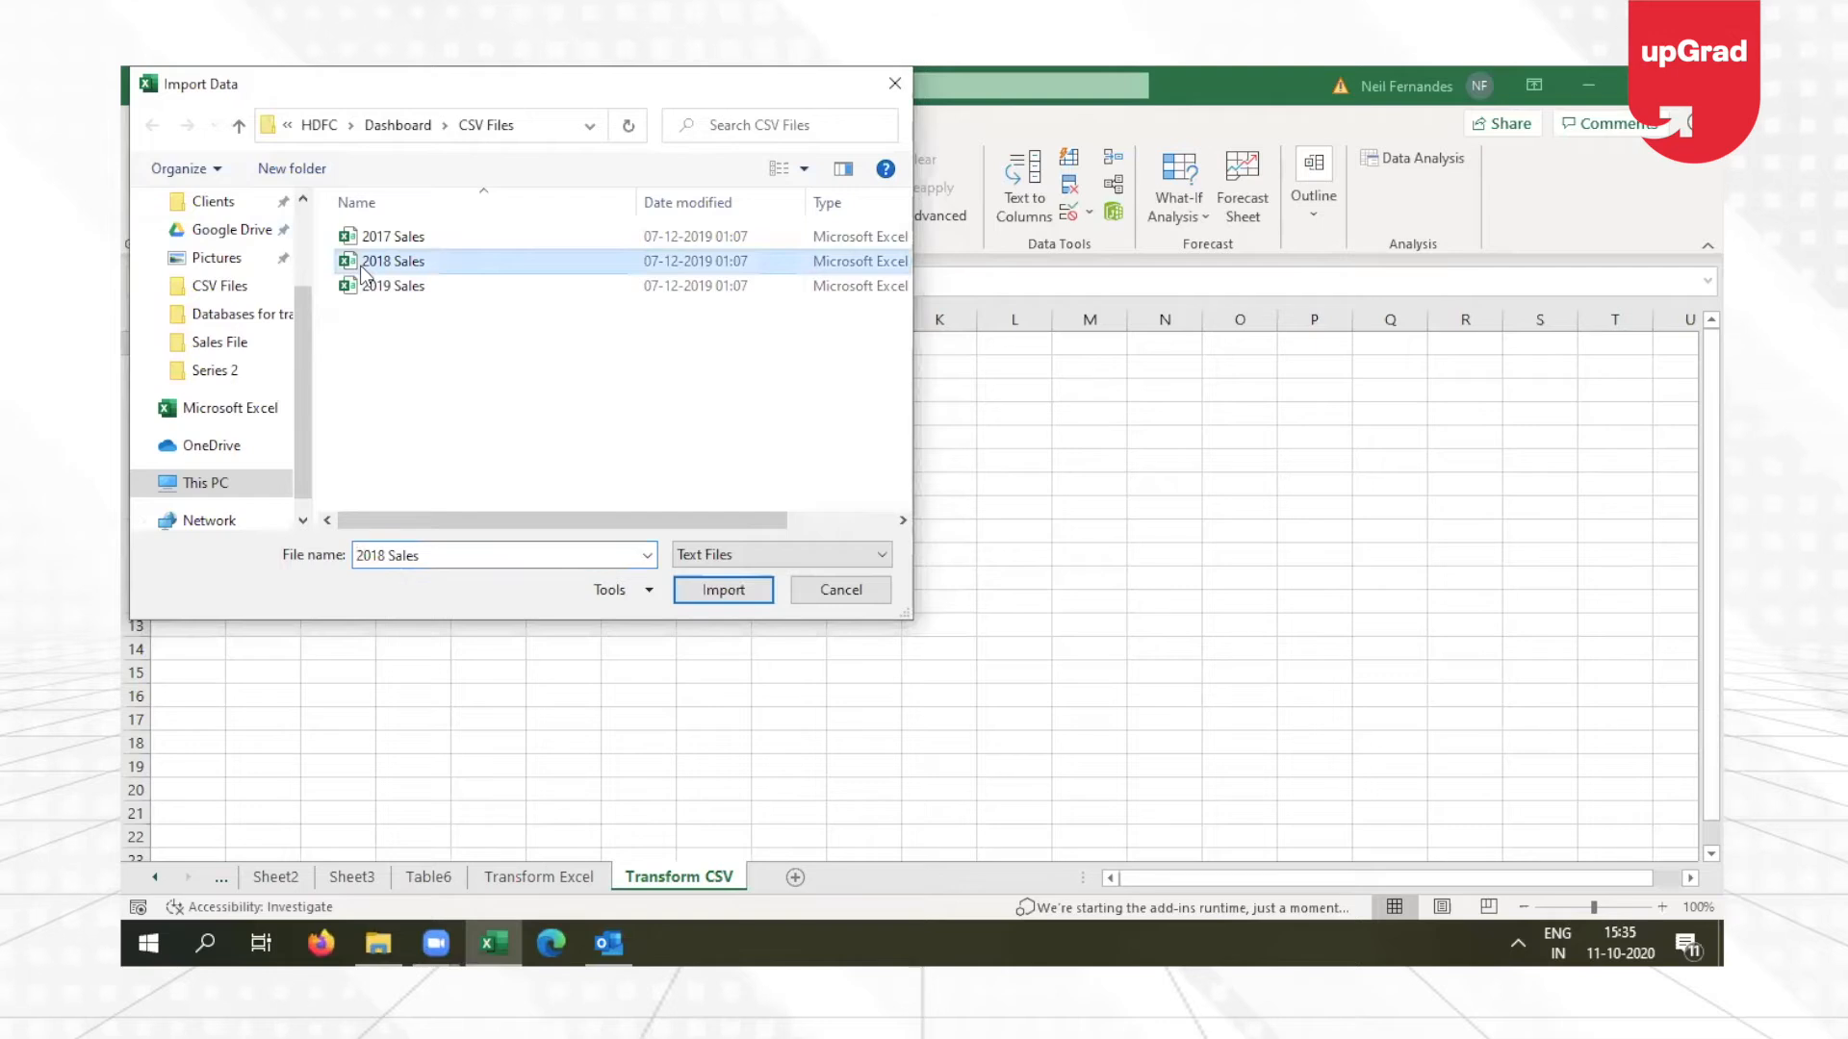
click(730, 591)
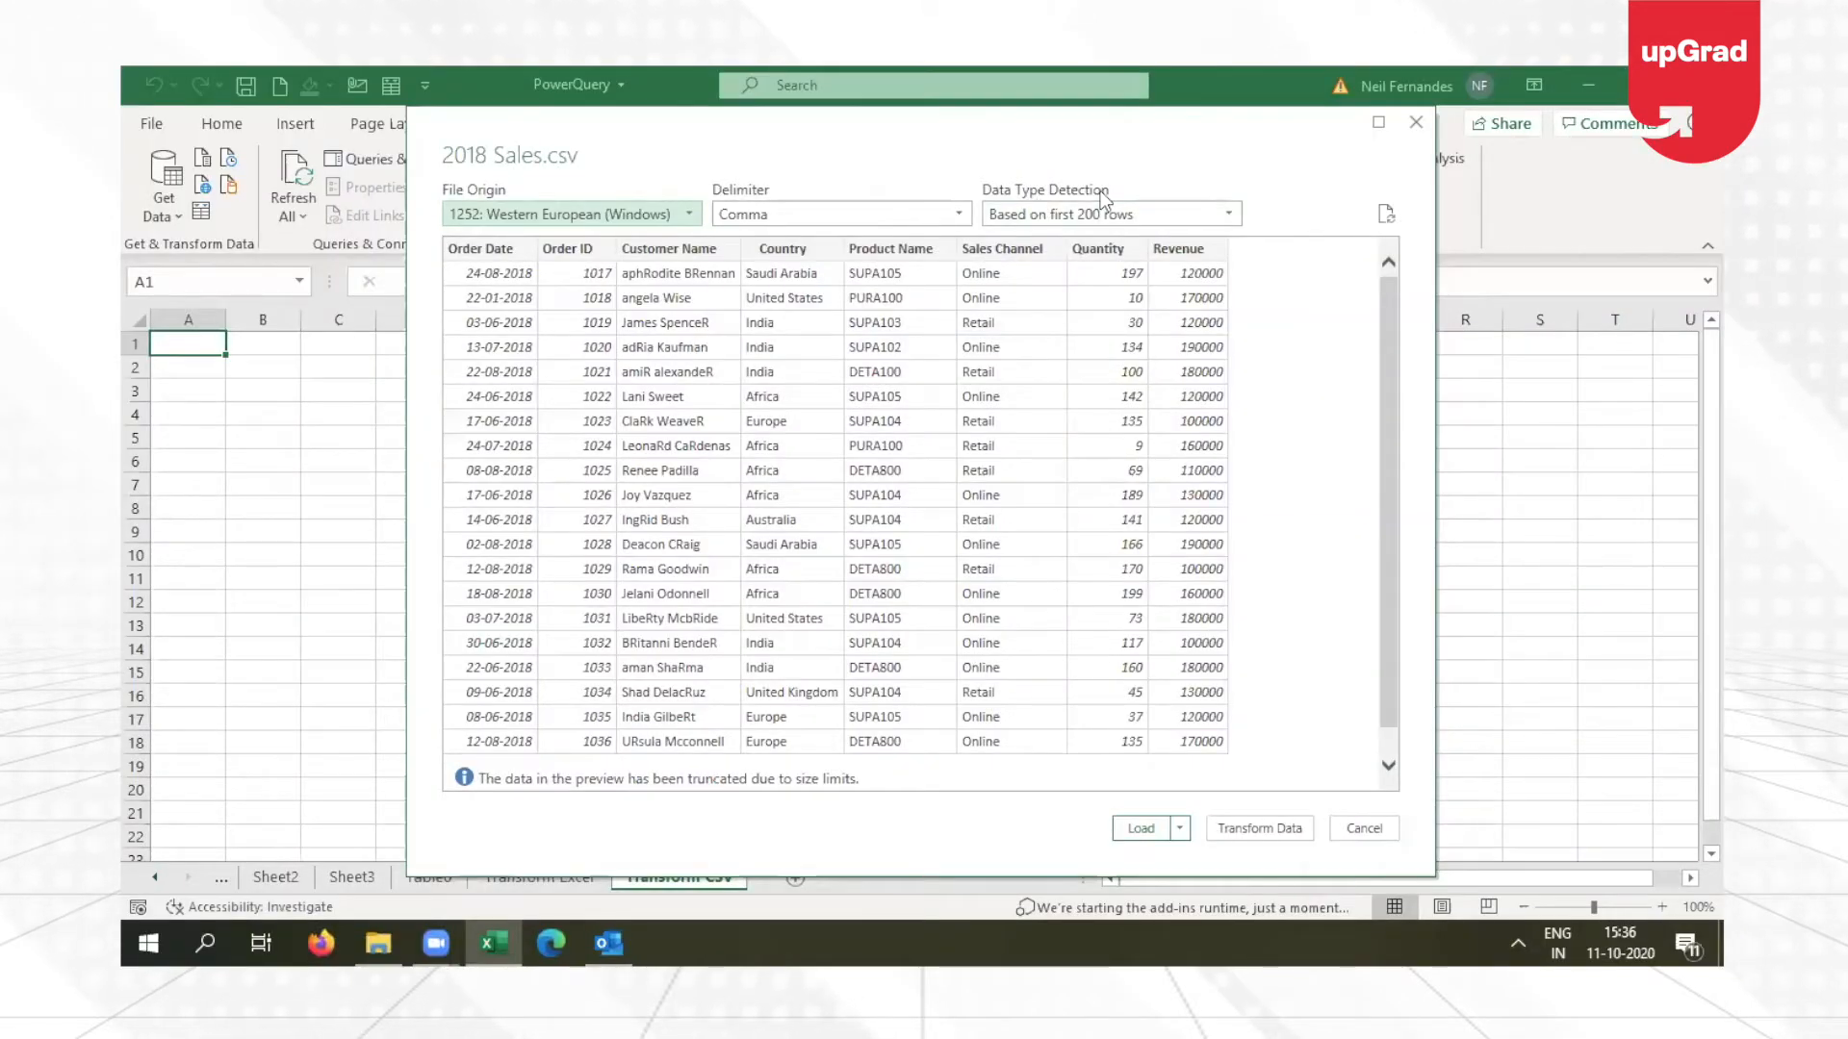
Try data type detection based on the entire dataset, and also without detecting data types, in the 2018 Sales.csv preview.
click(1145, 215)
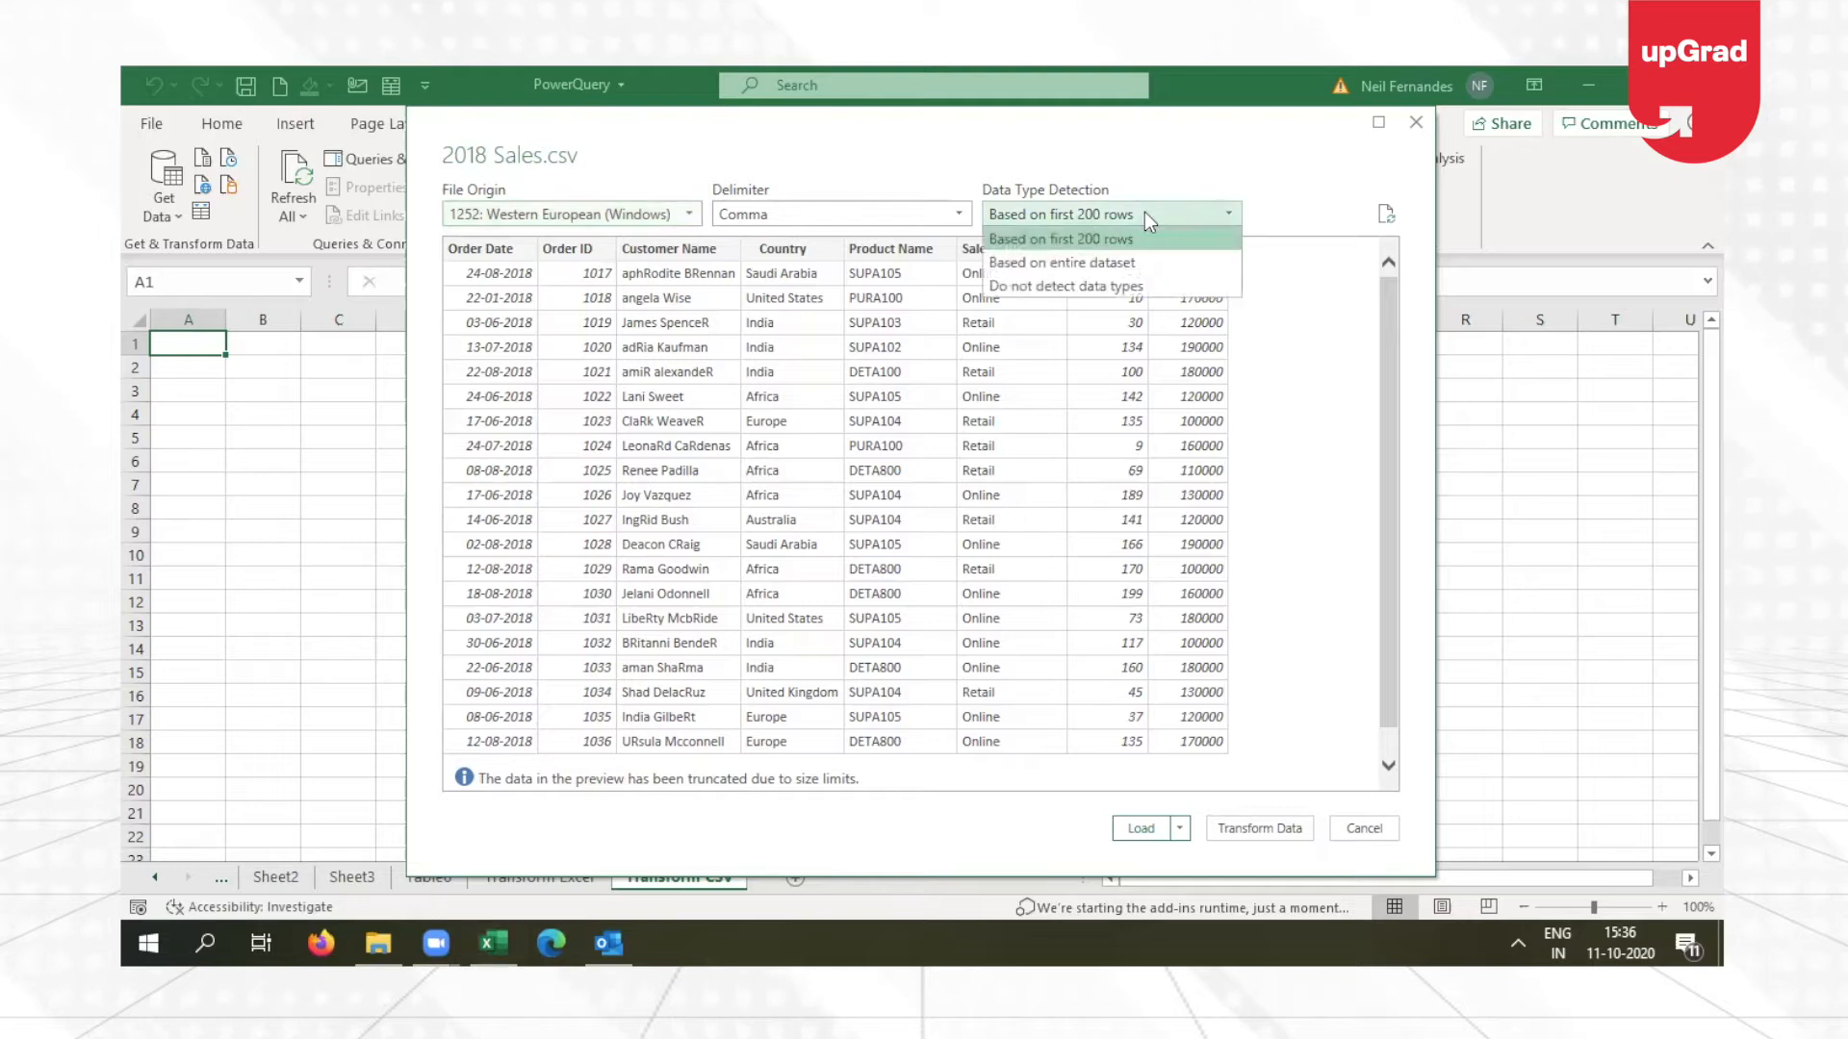
click(1140, 262)
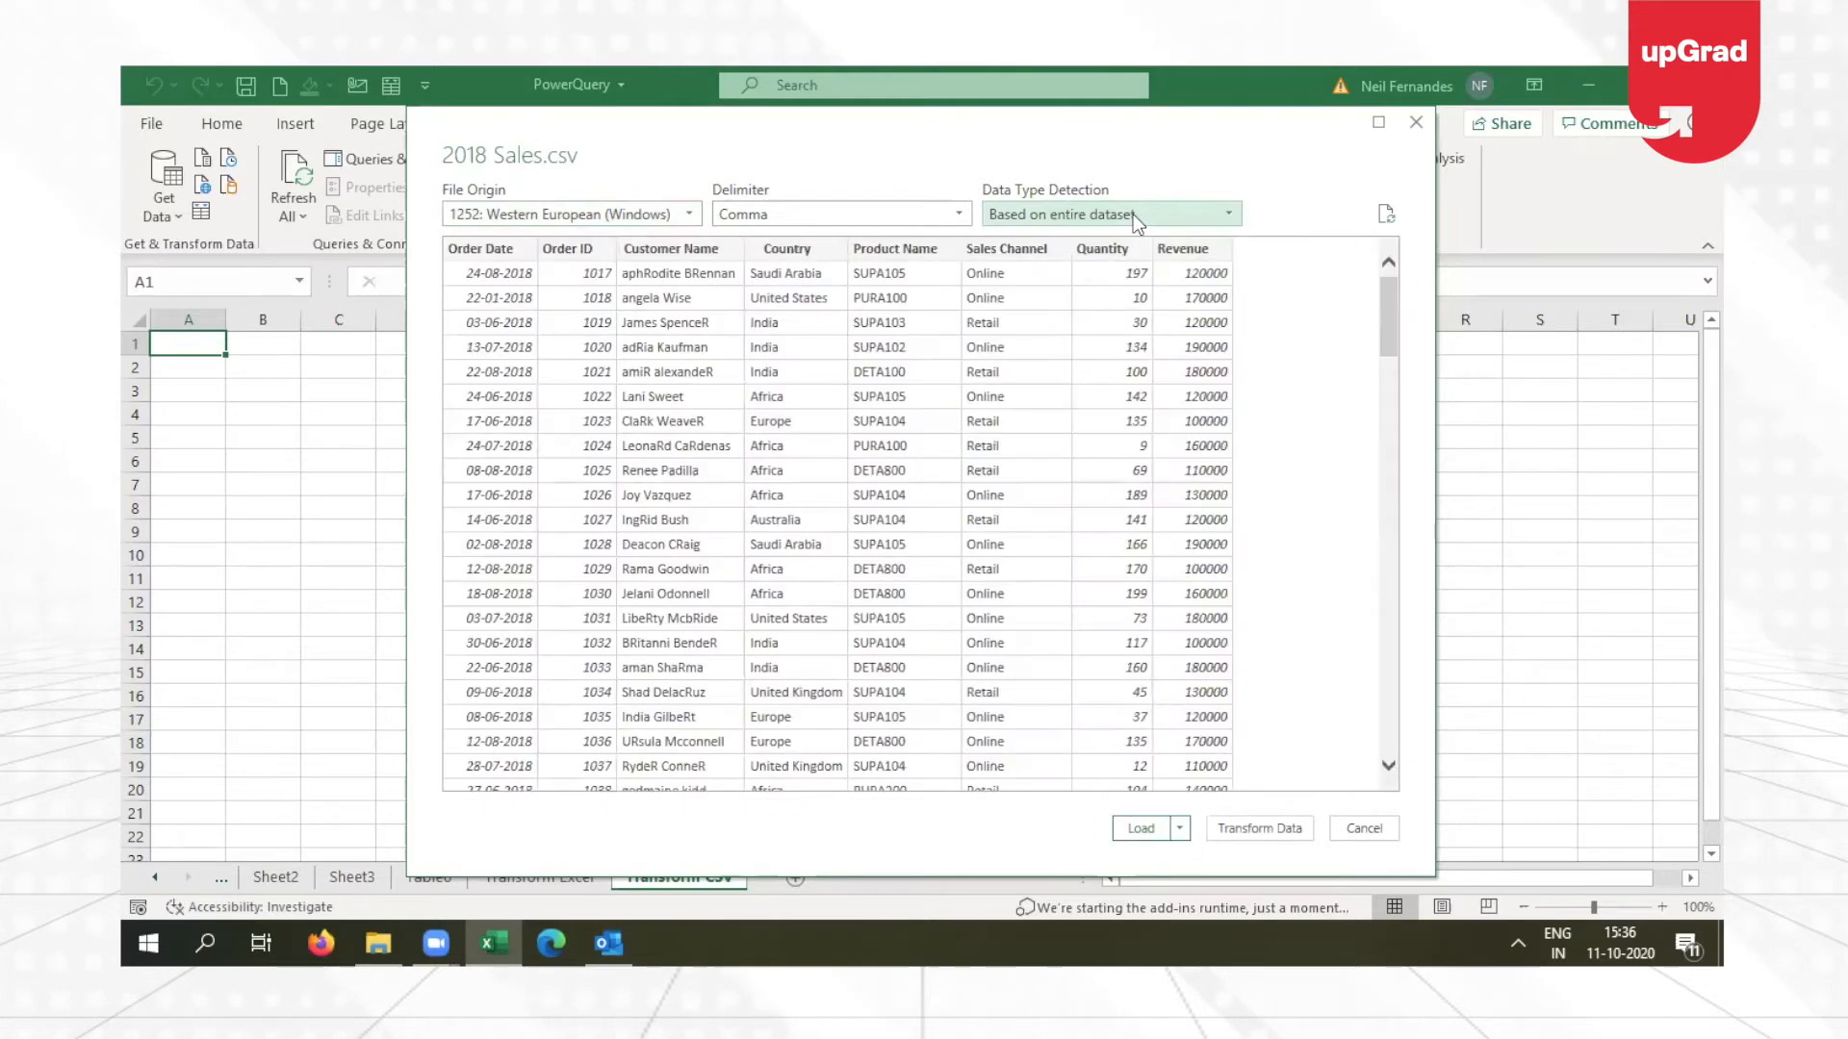
click(1133, 214)
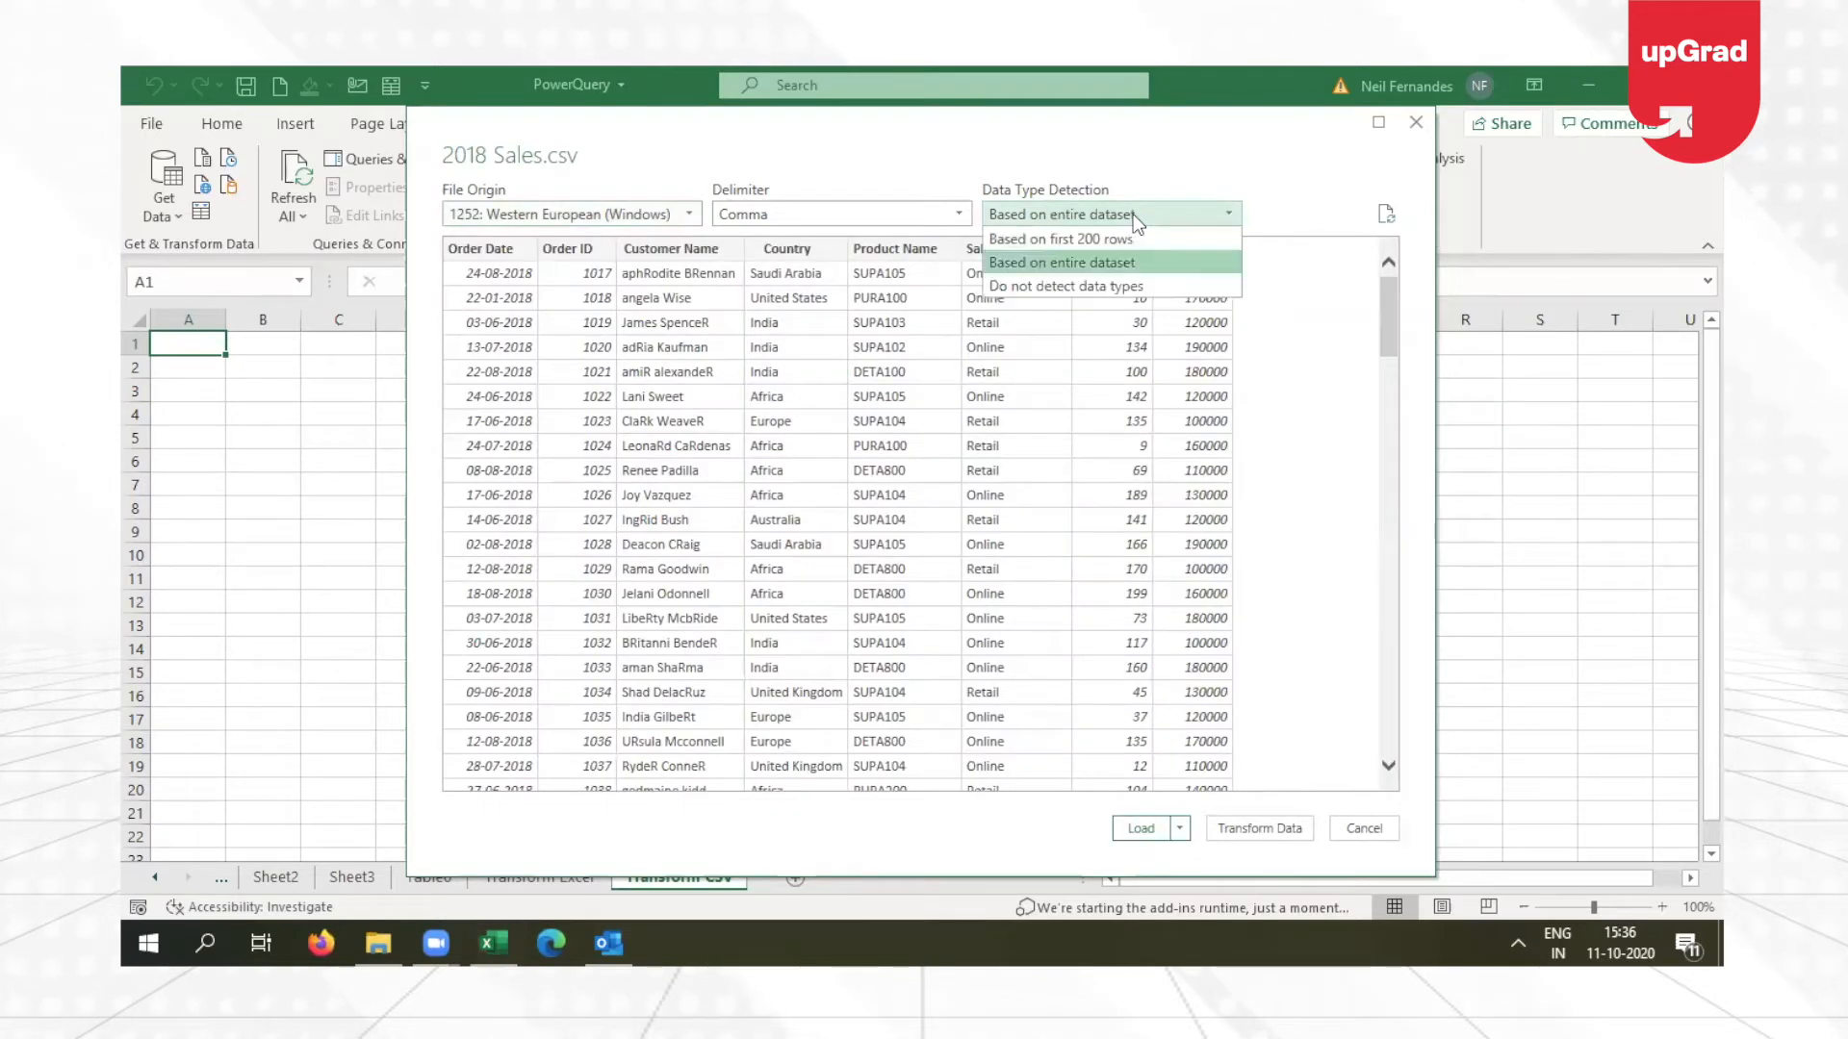
click(1094, 289)
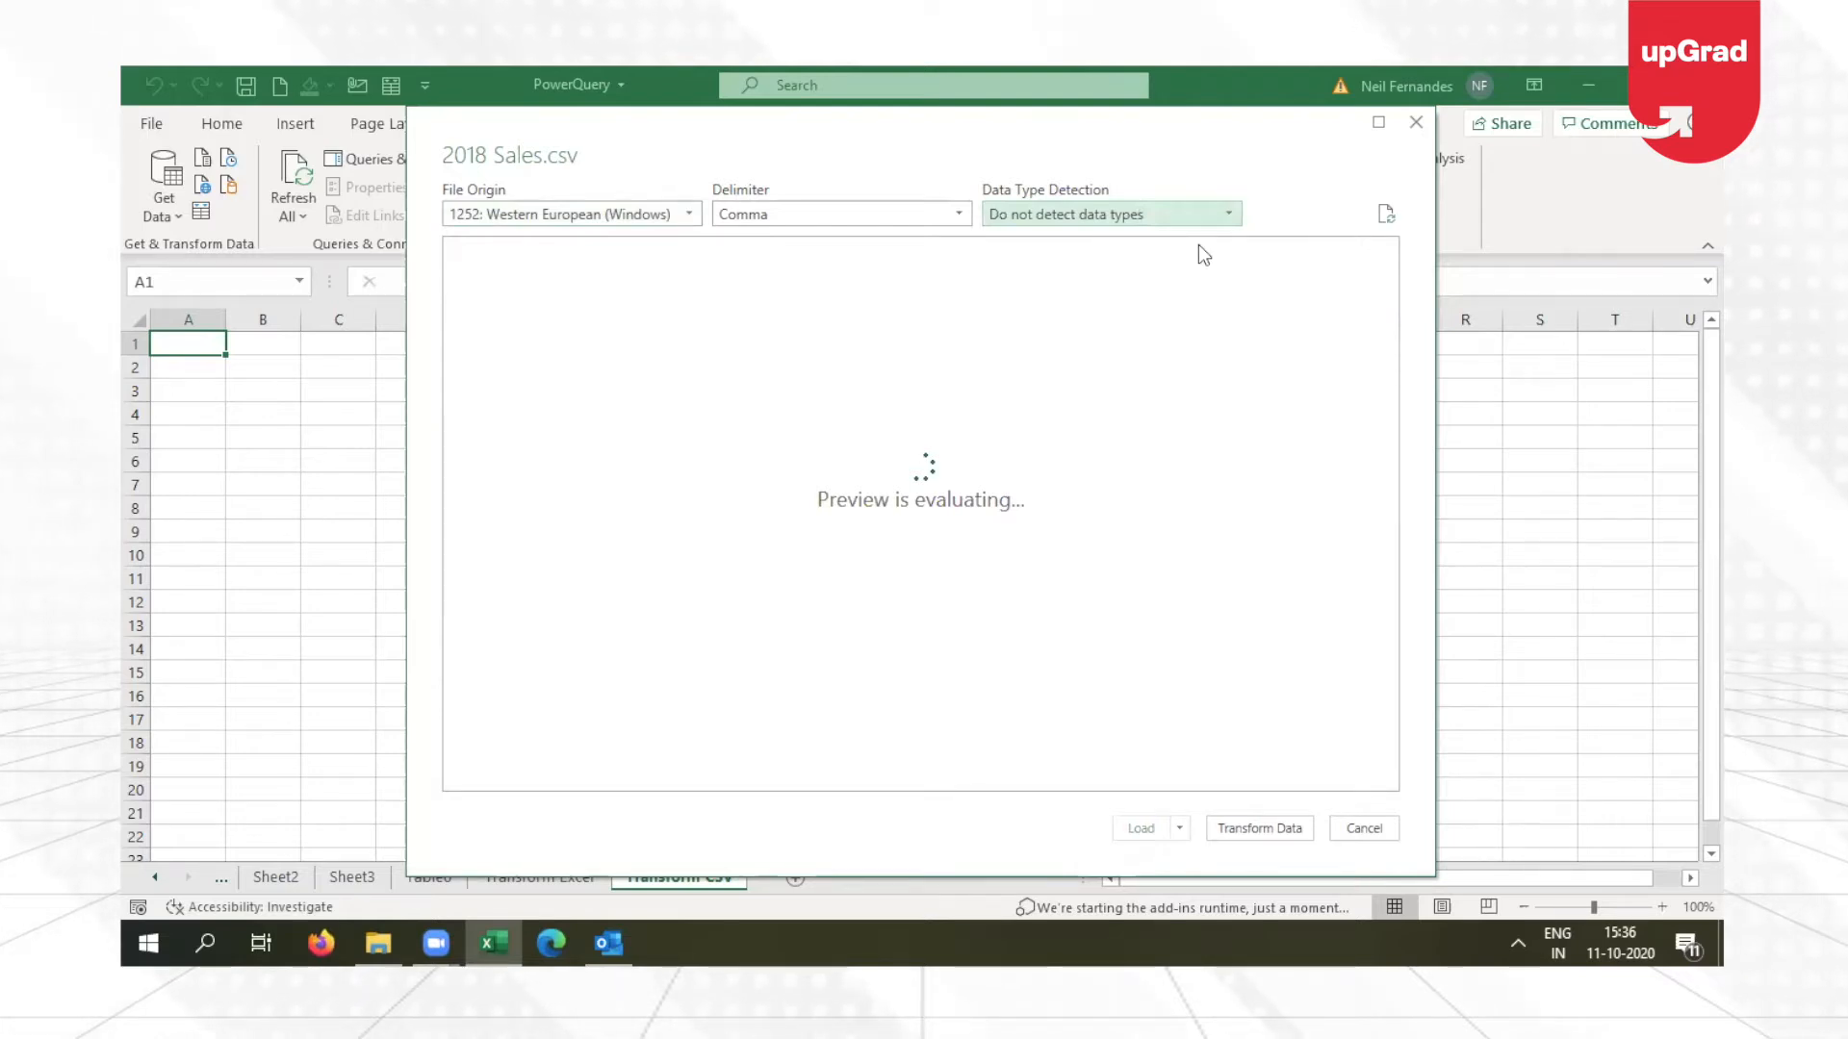
Set data type detection to Based on first 200 rows and open the 2018 Sales data for transformation.
click(1159, 216)
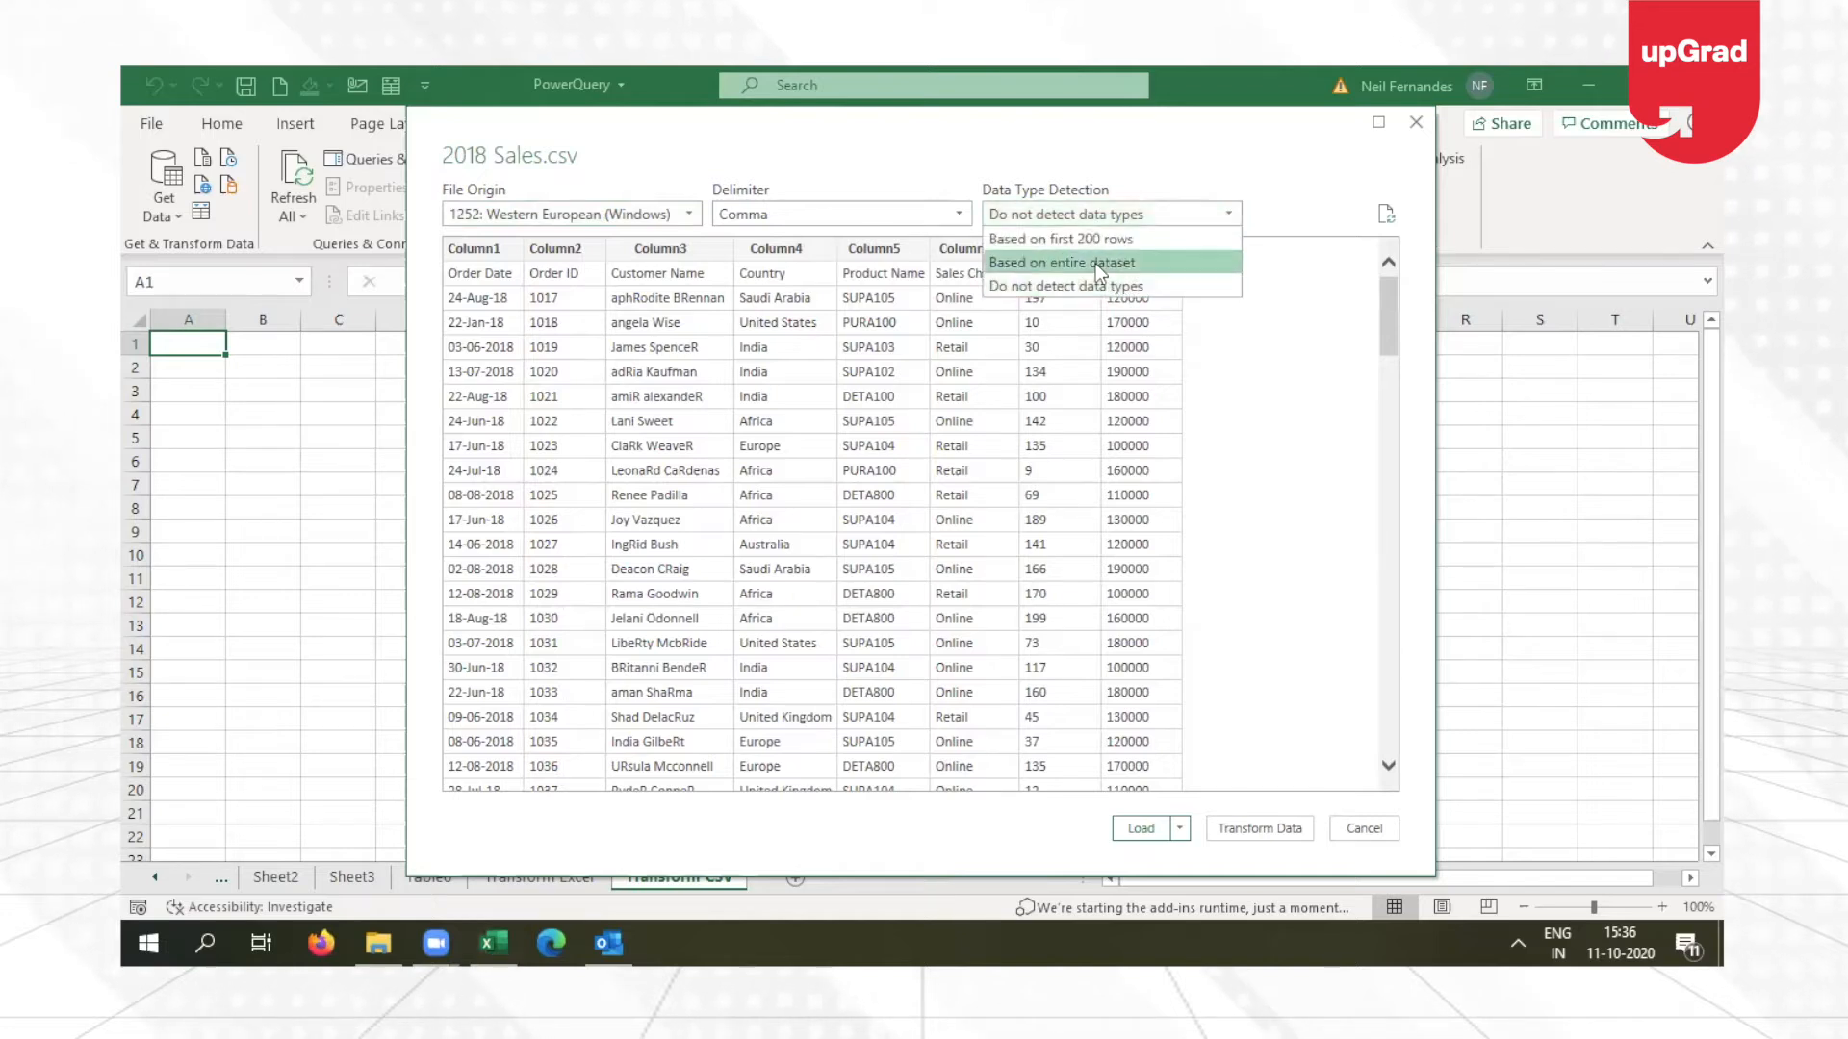
click(1122, 241)
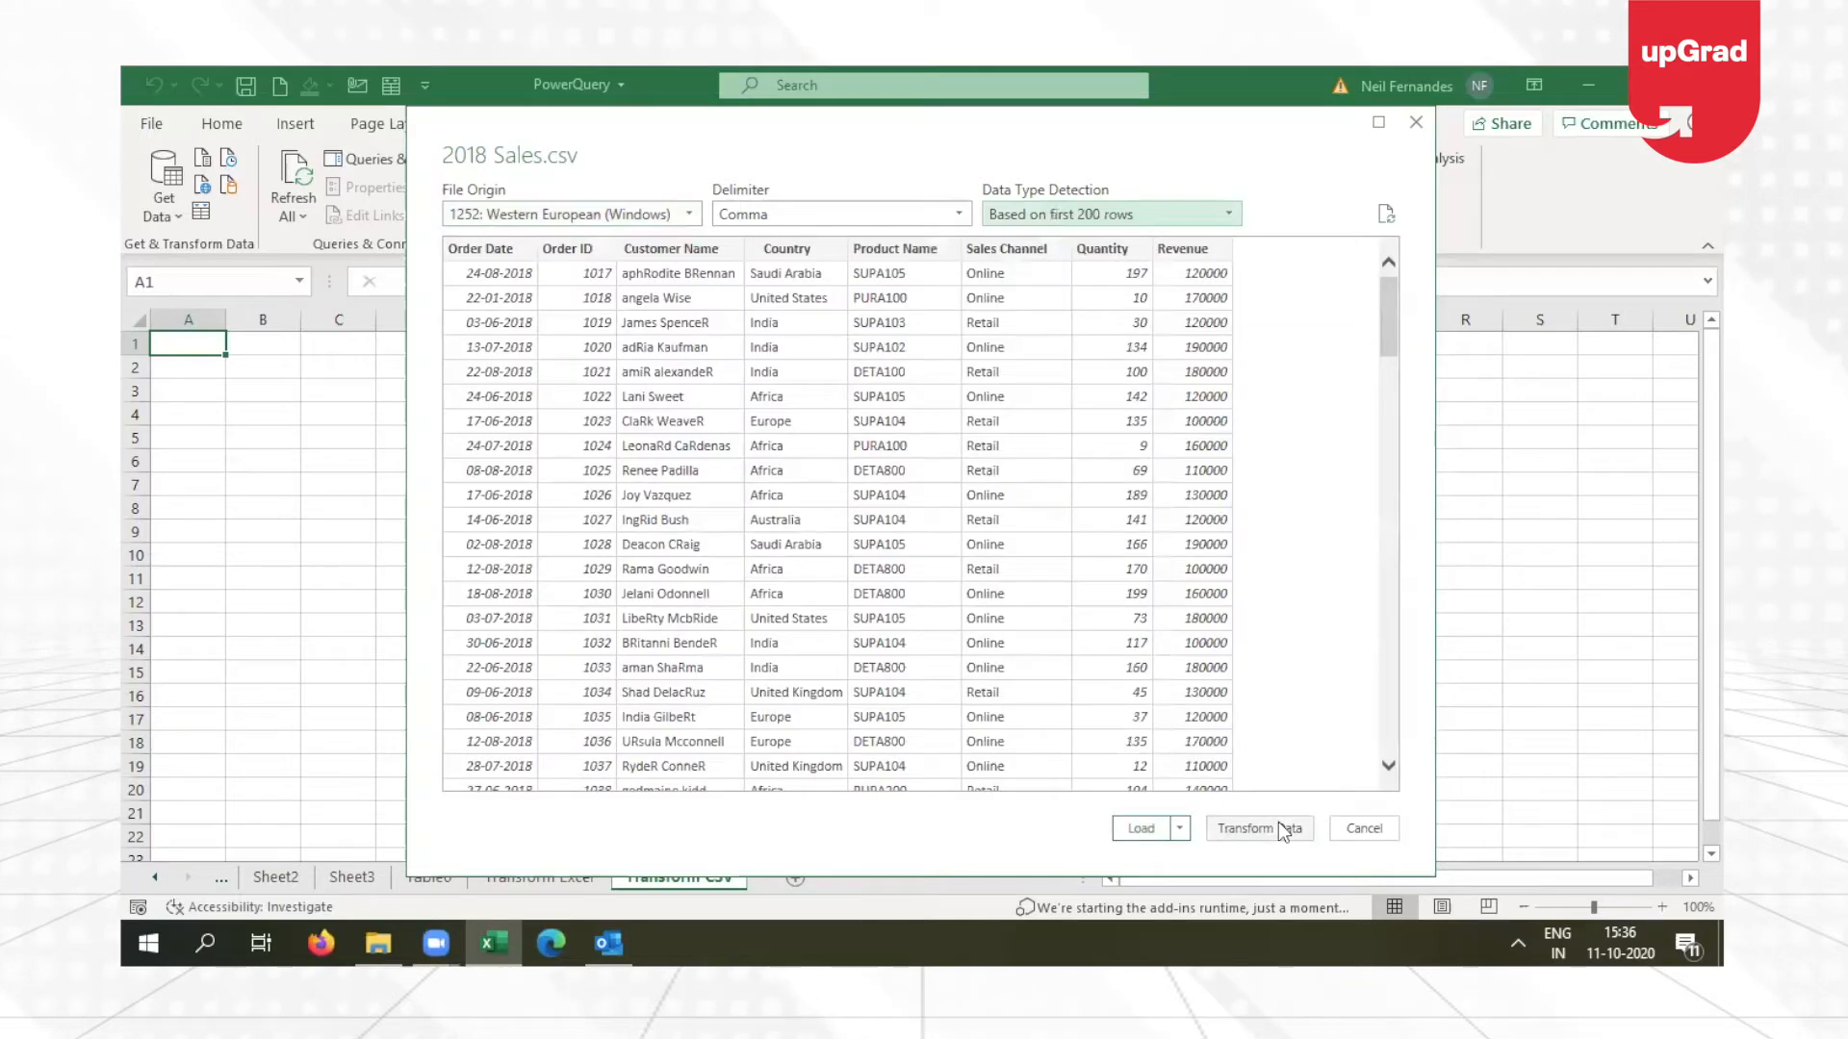
click(1283, 828)
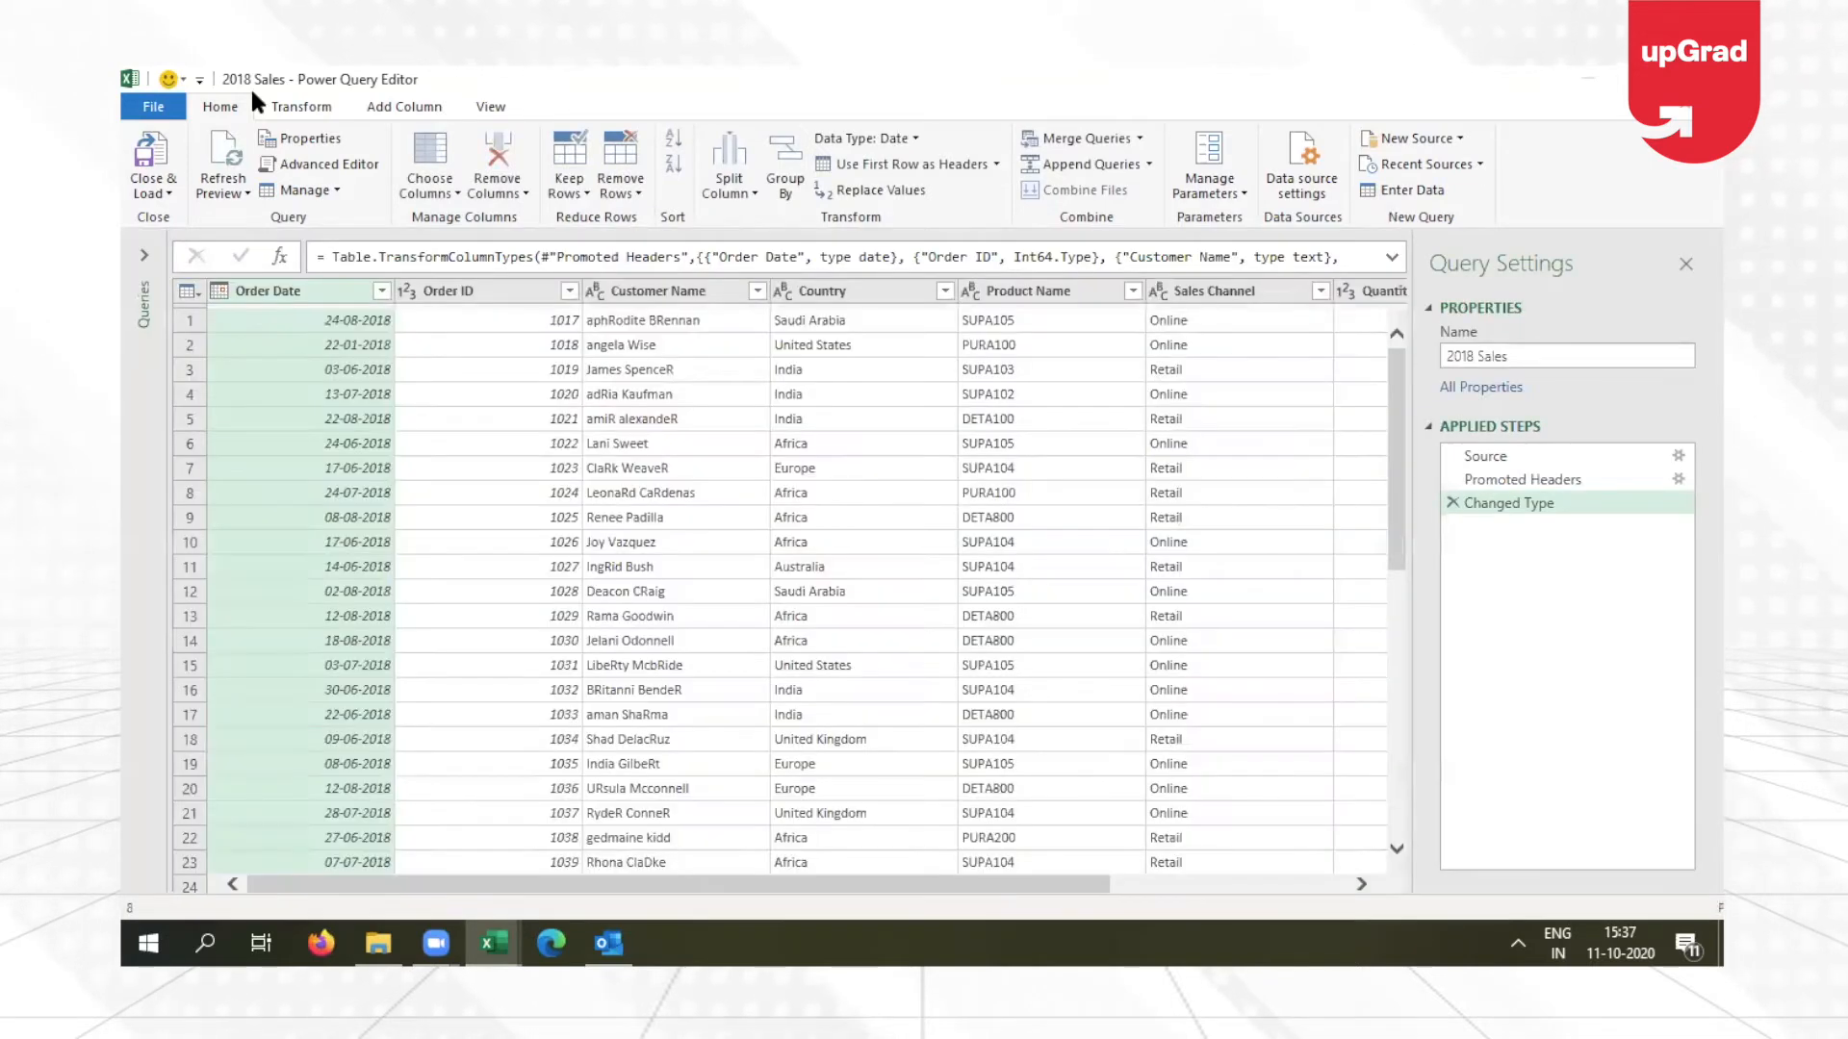
click(145, 255)
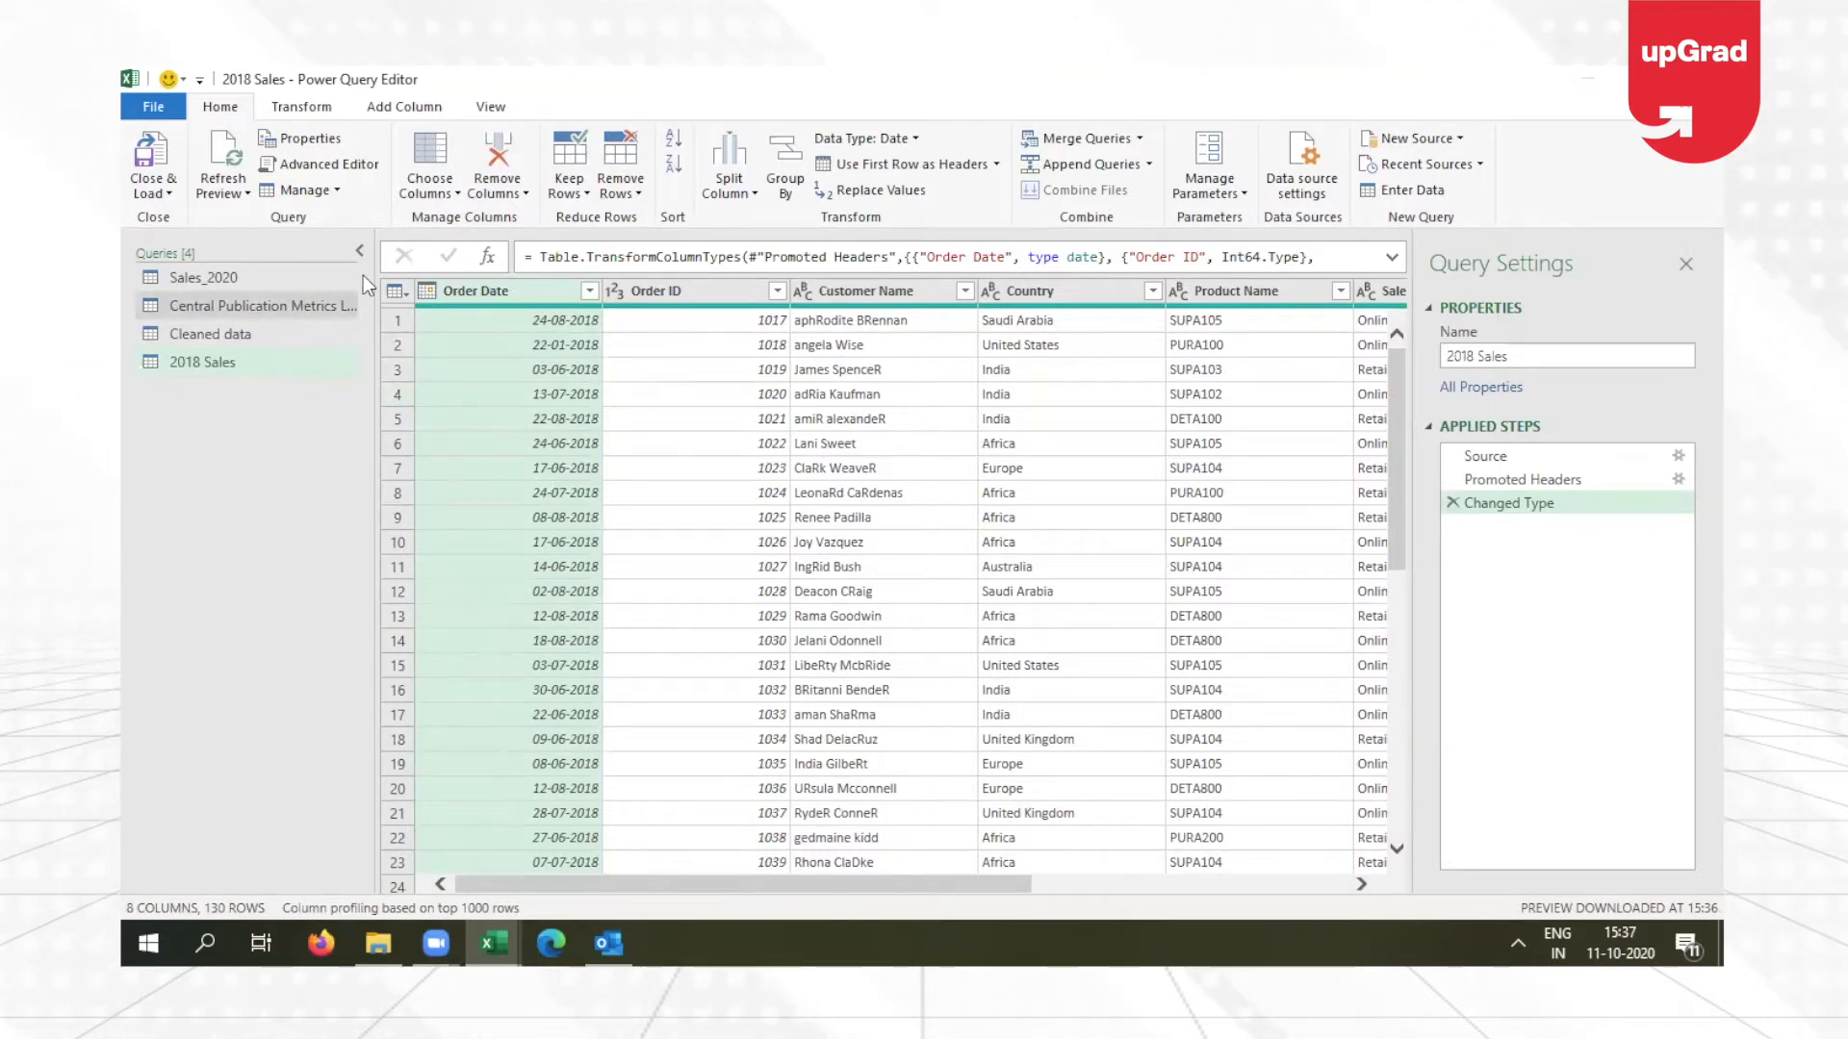
click(359, 249)
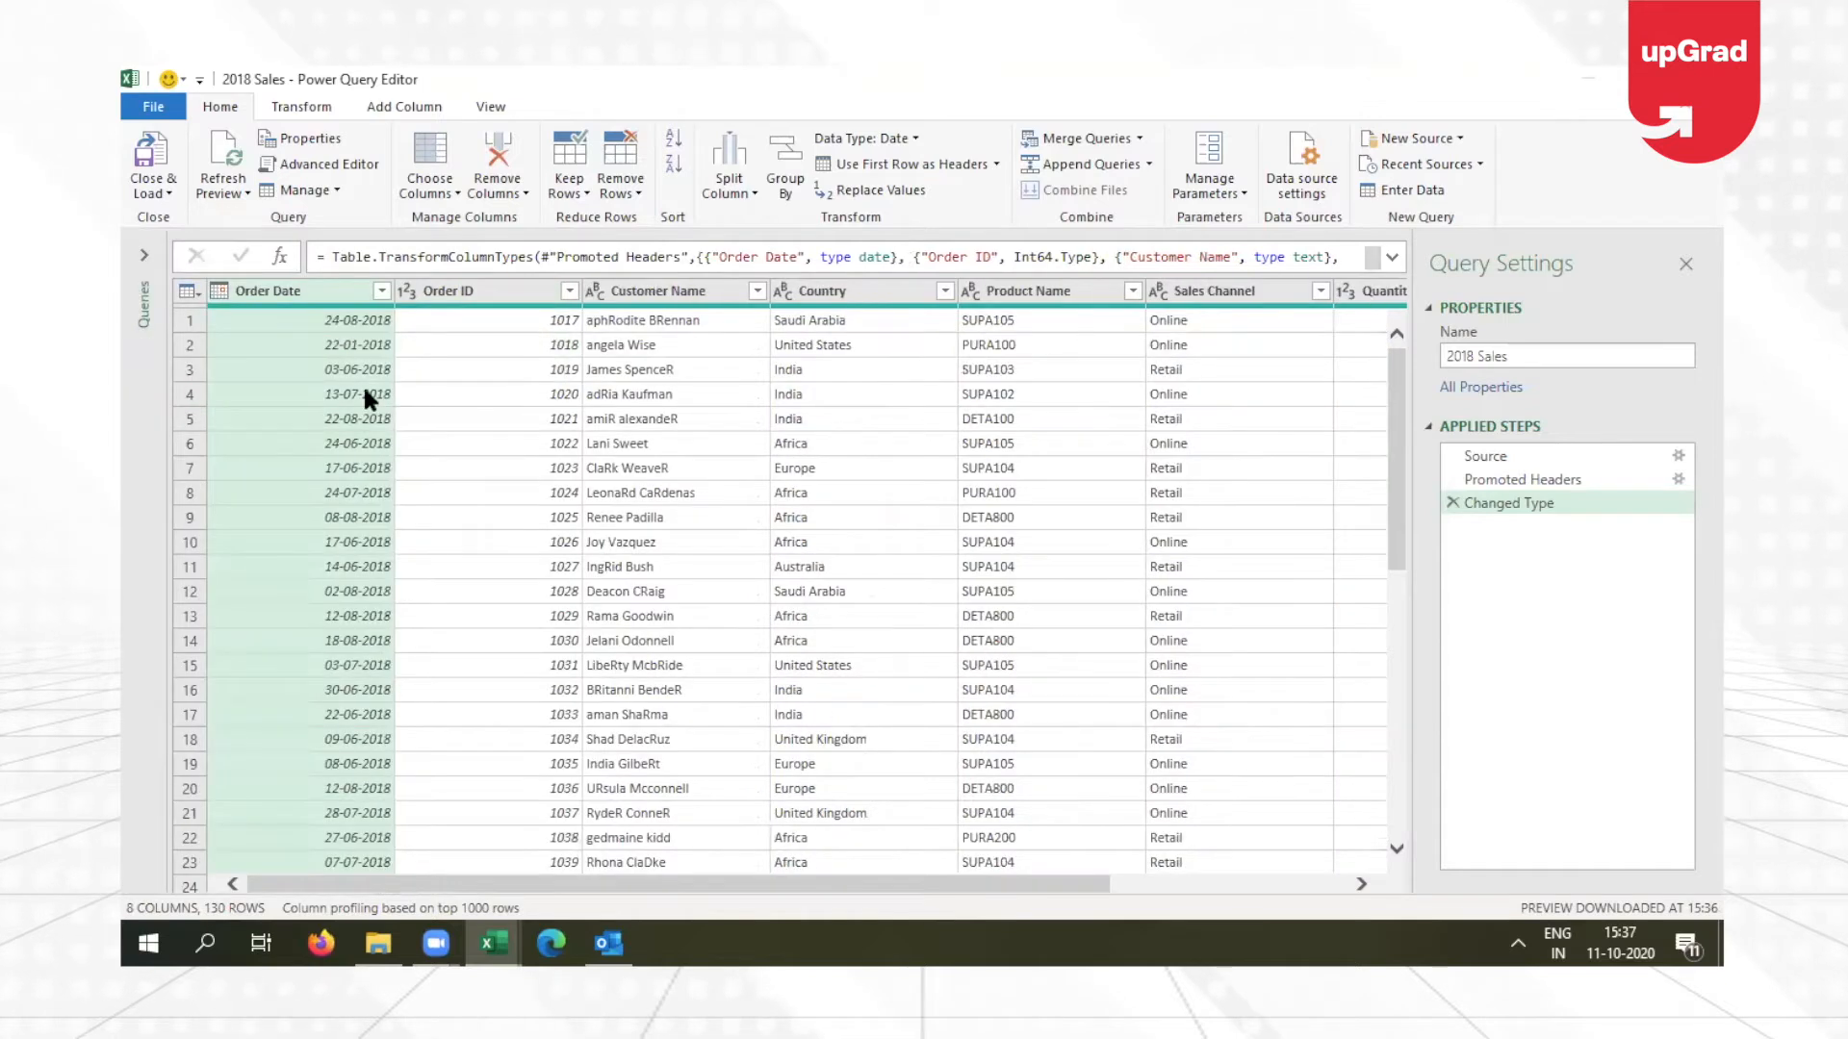
click(1539, 356)
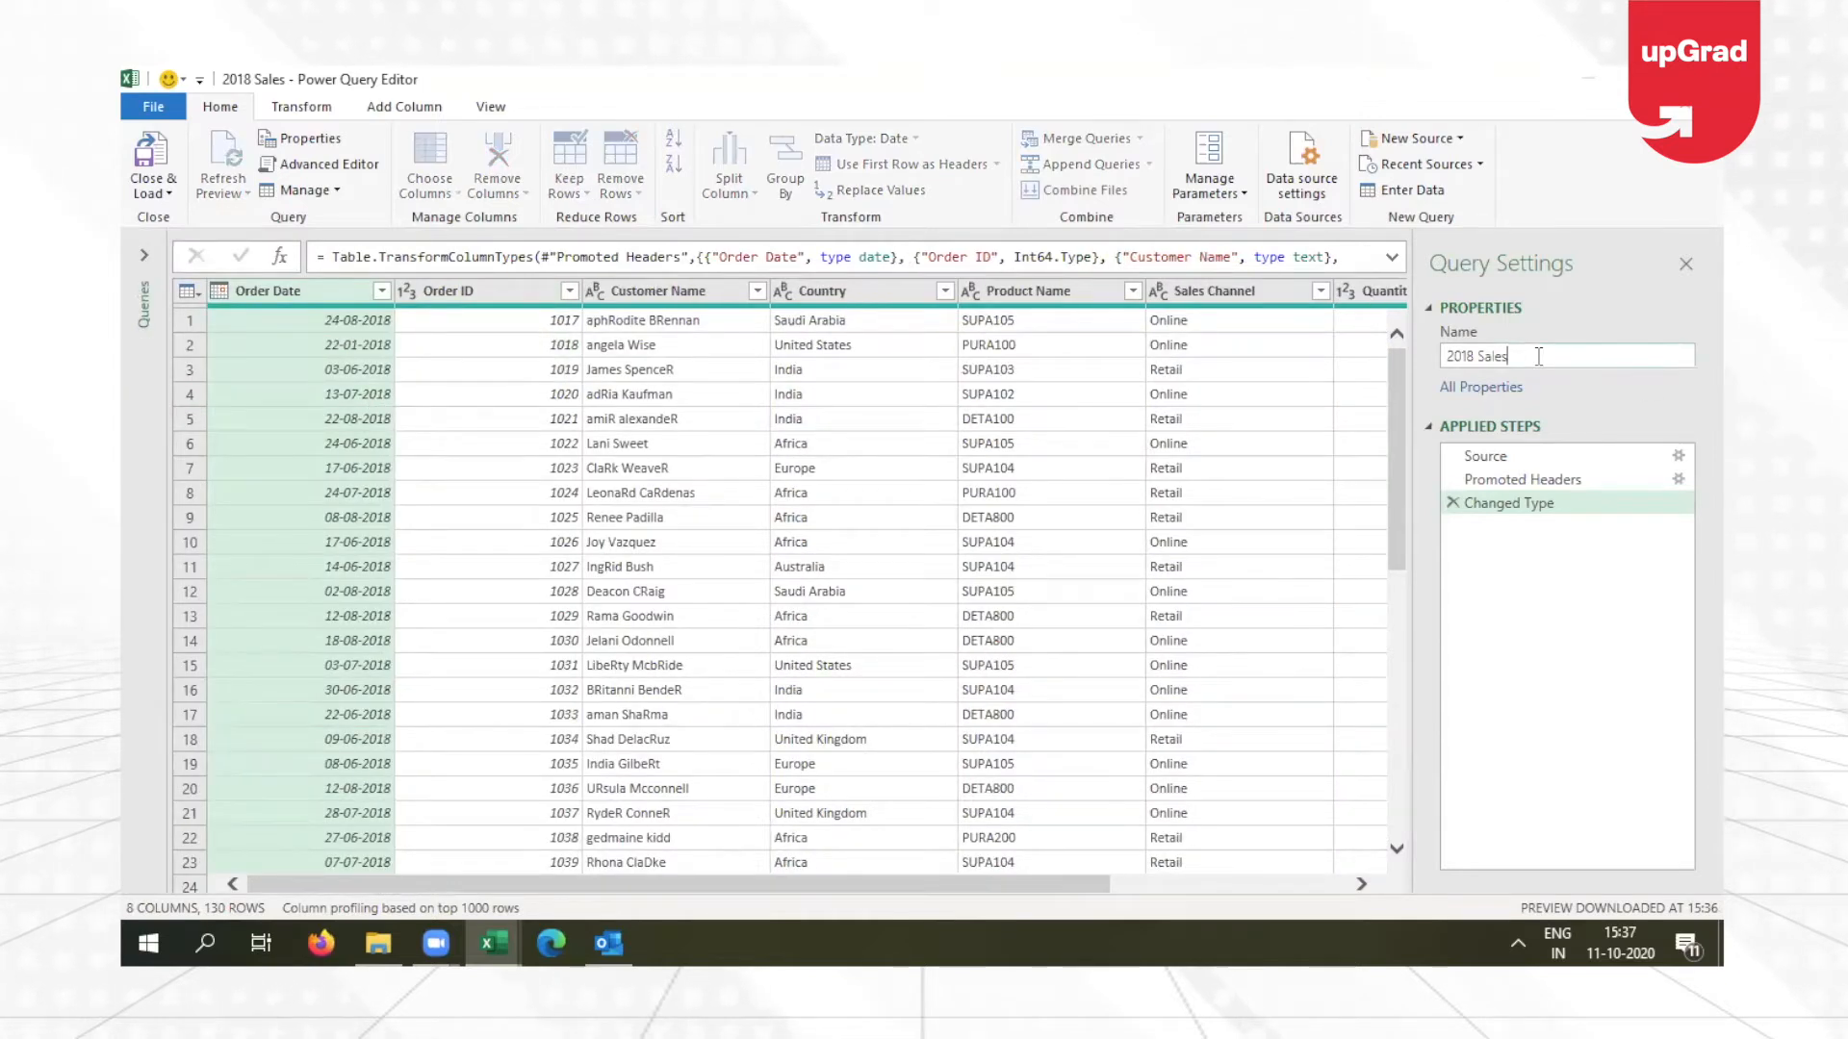
drag(1539, 356, 1223, 328)
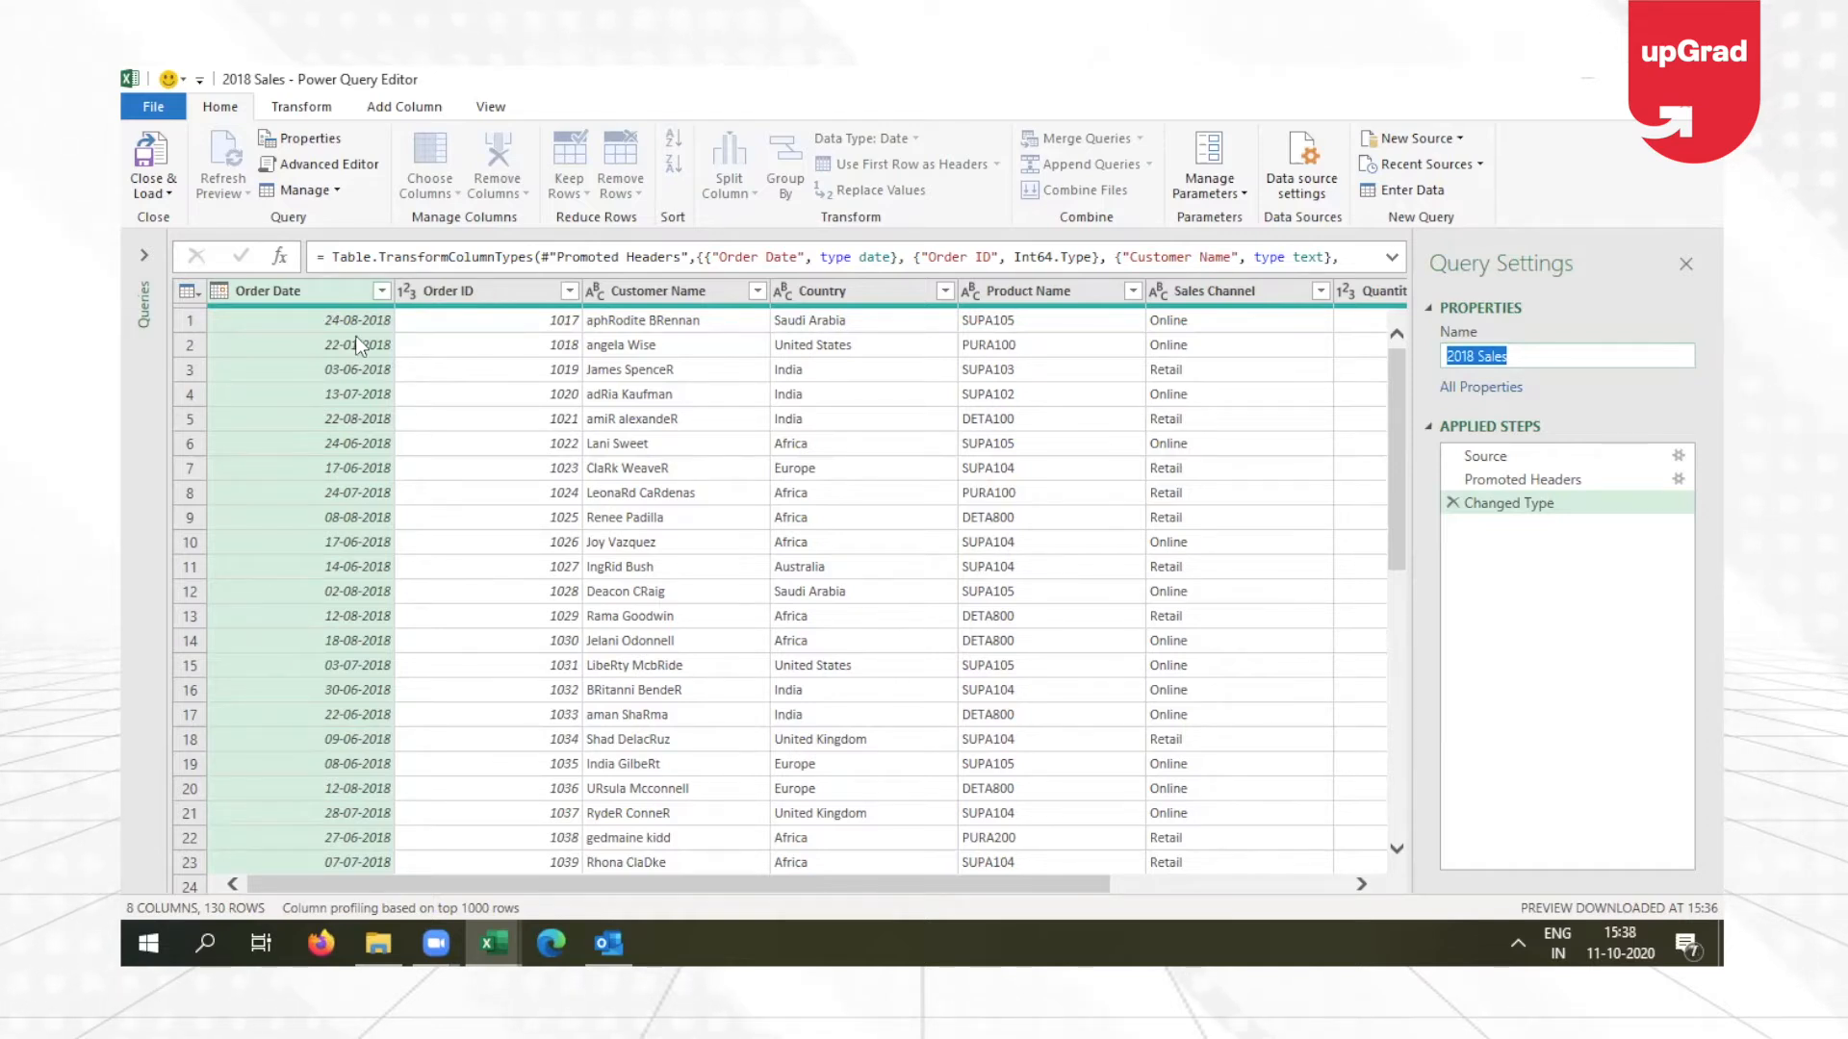
click(1390, 539)
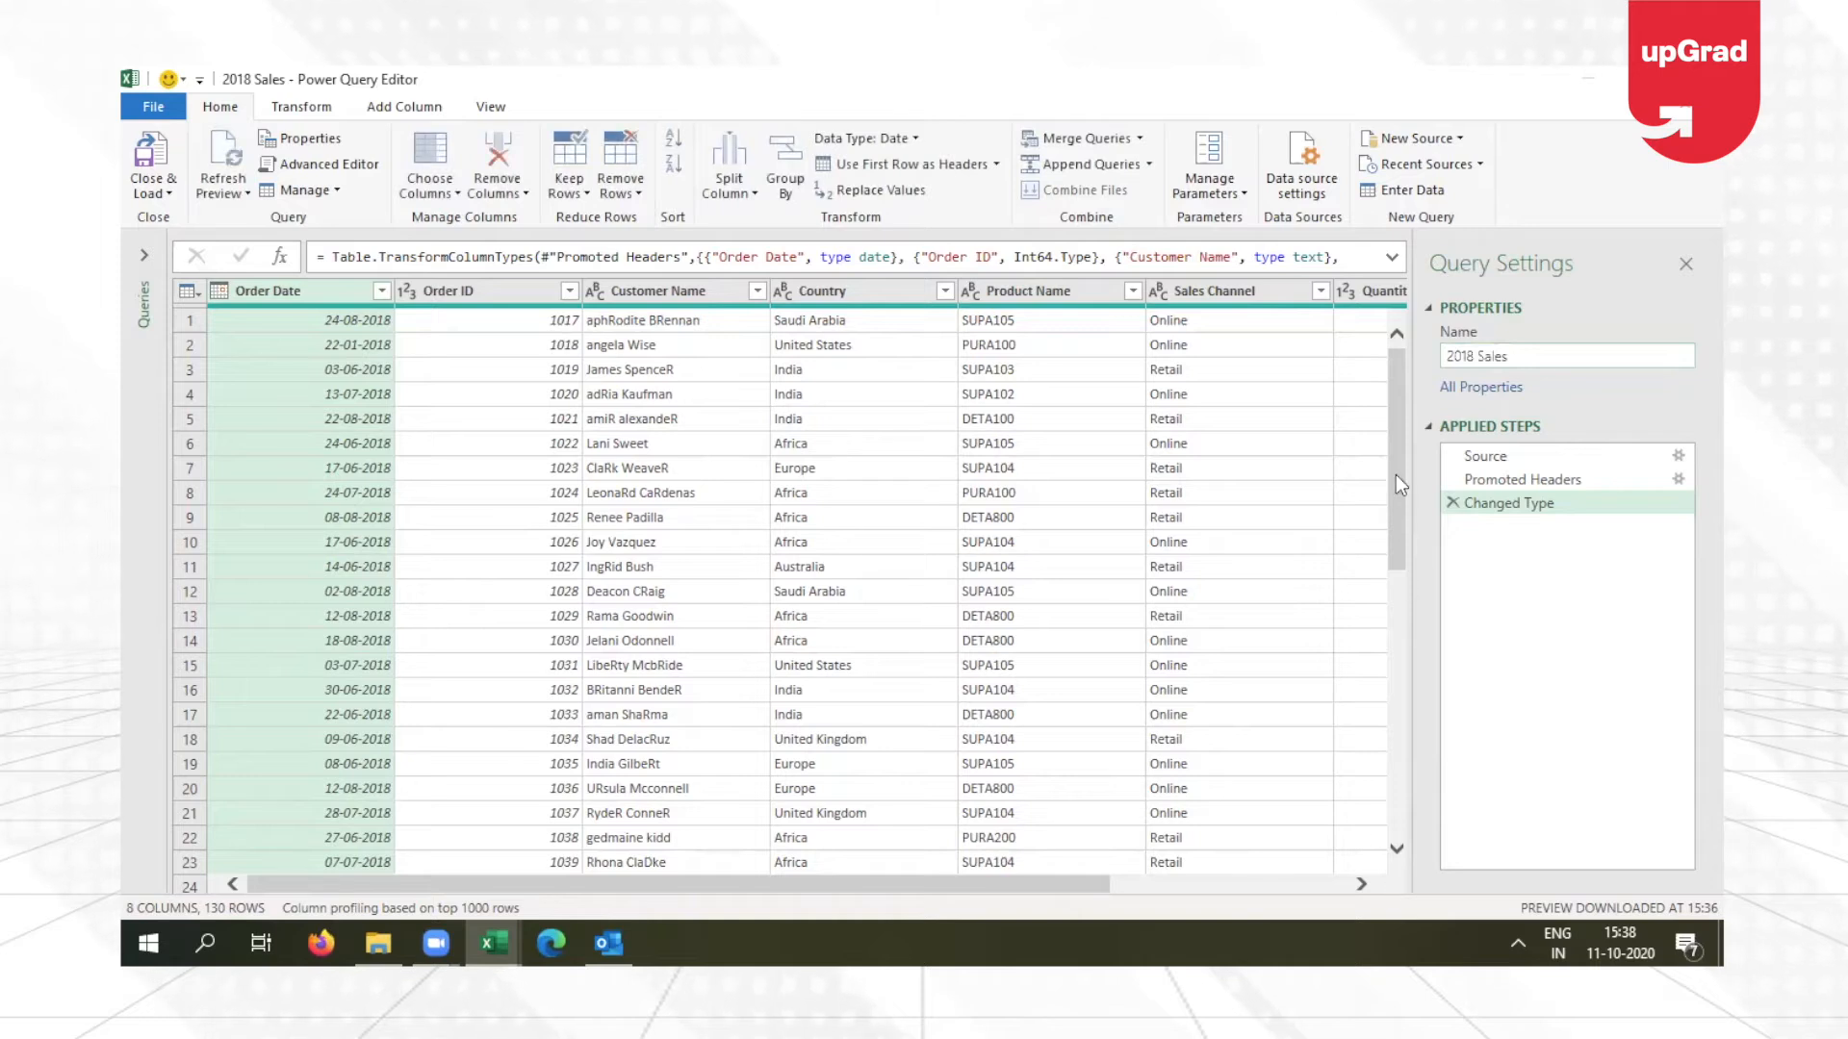
Remove the Order ID column from the 2018 Sales query.
click(470, 291)
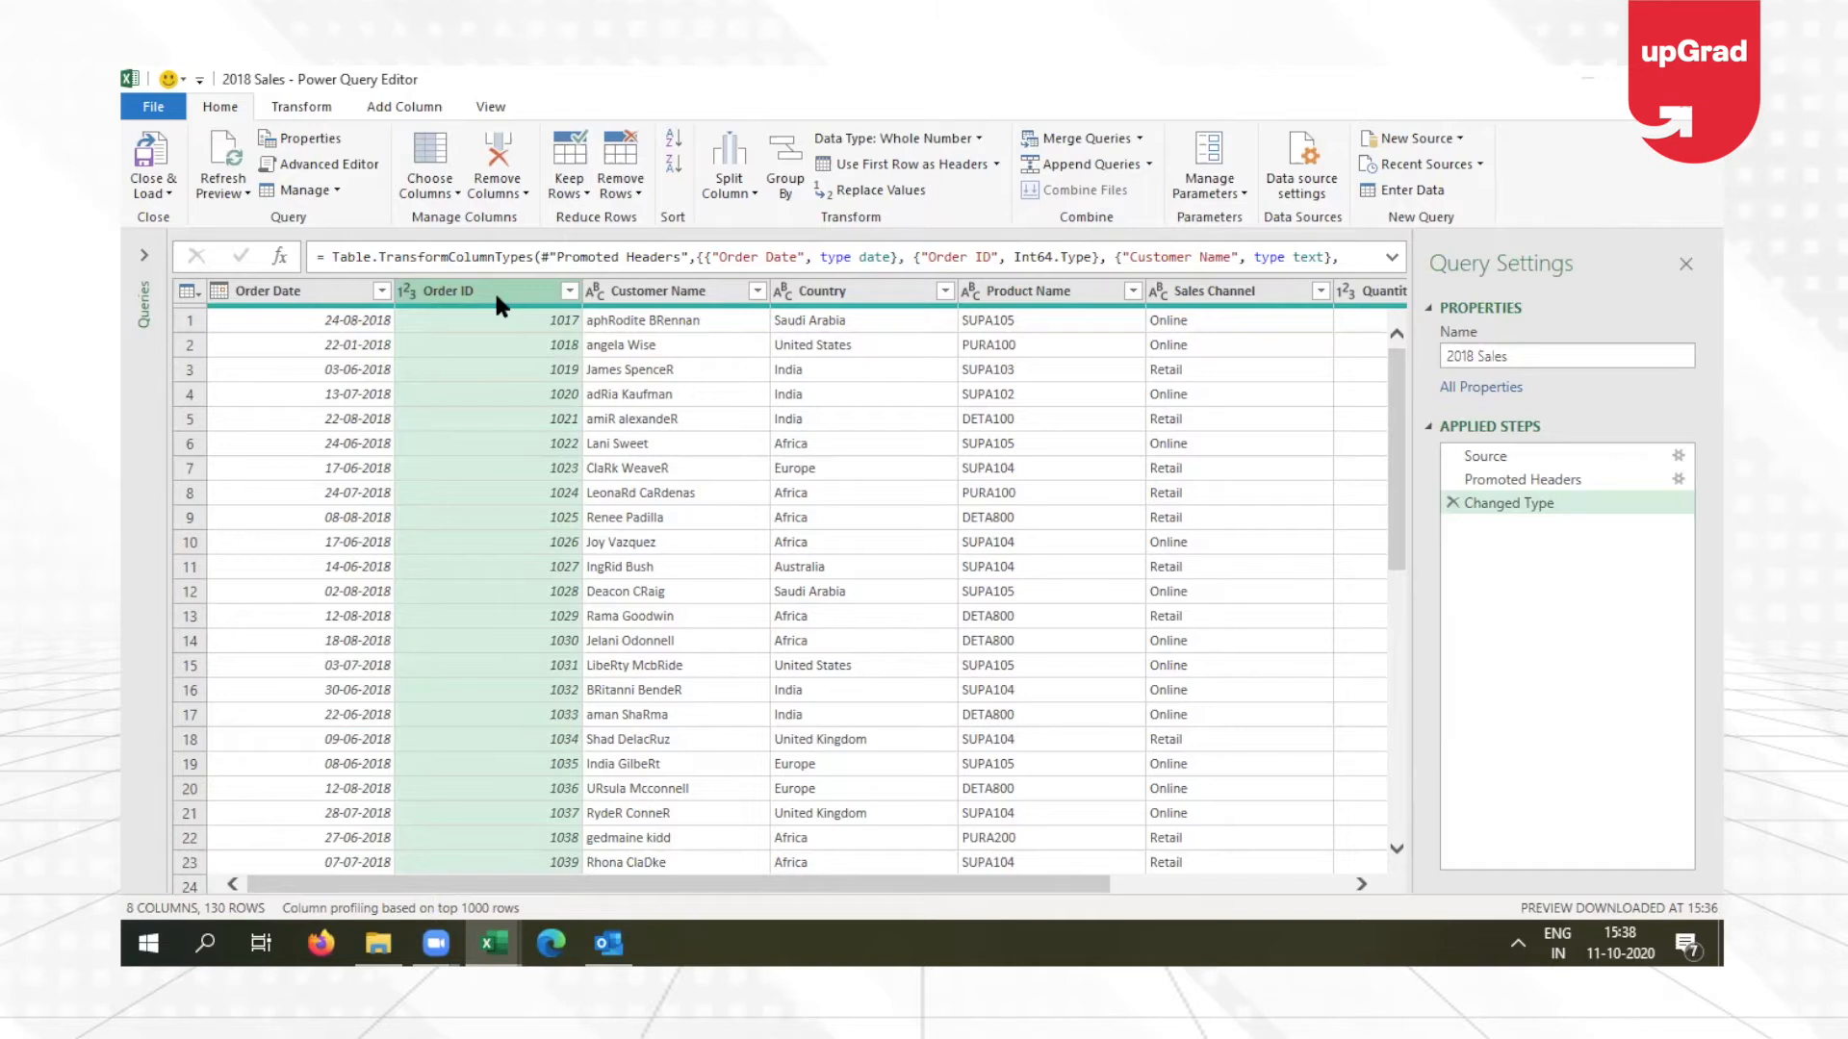
click(496, 159)
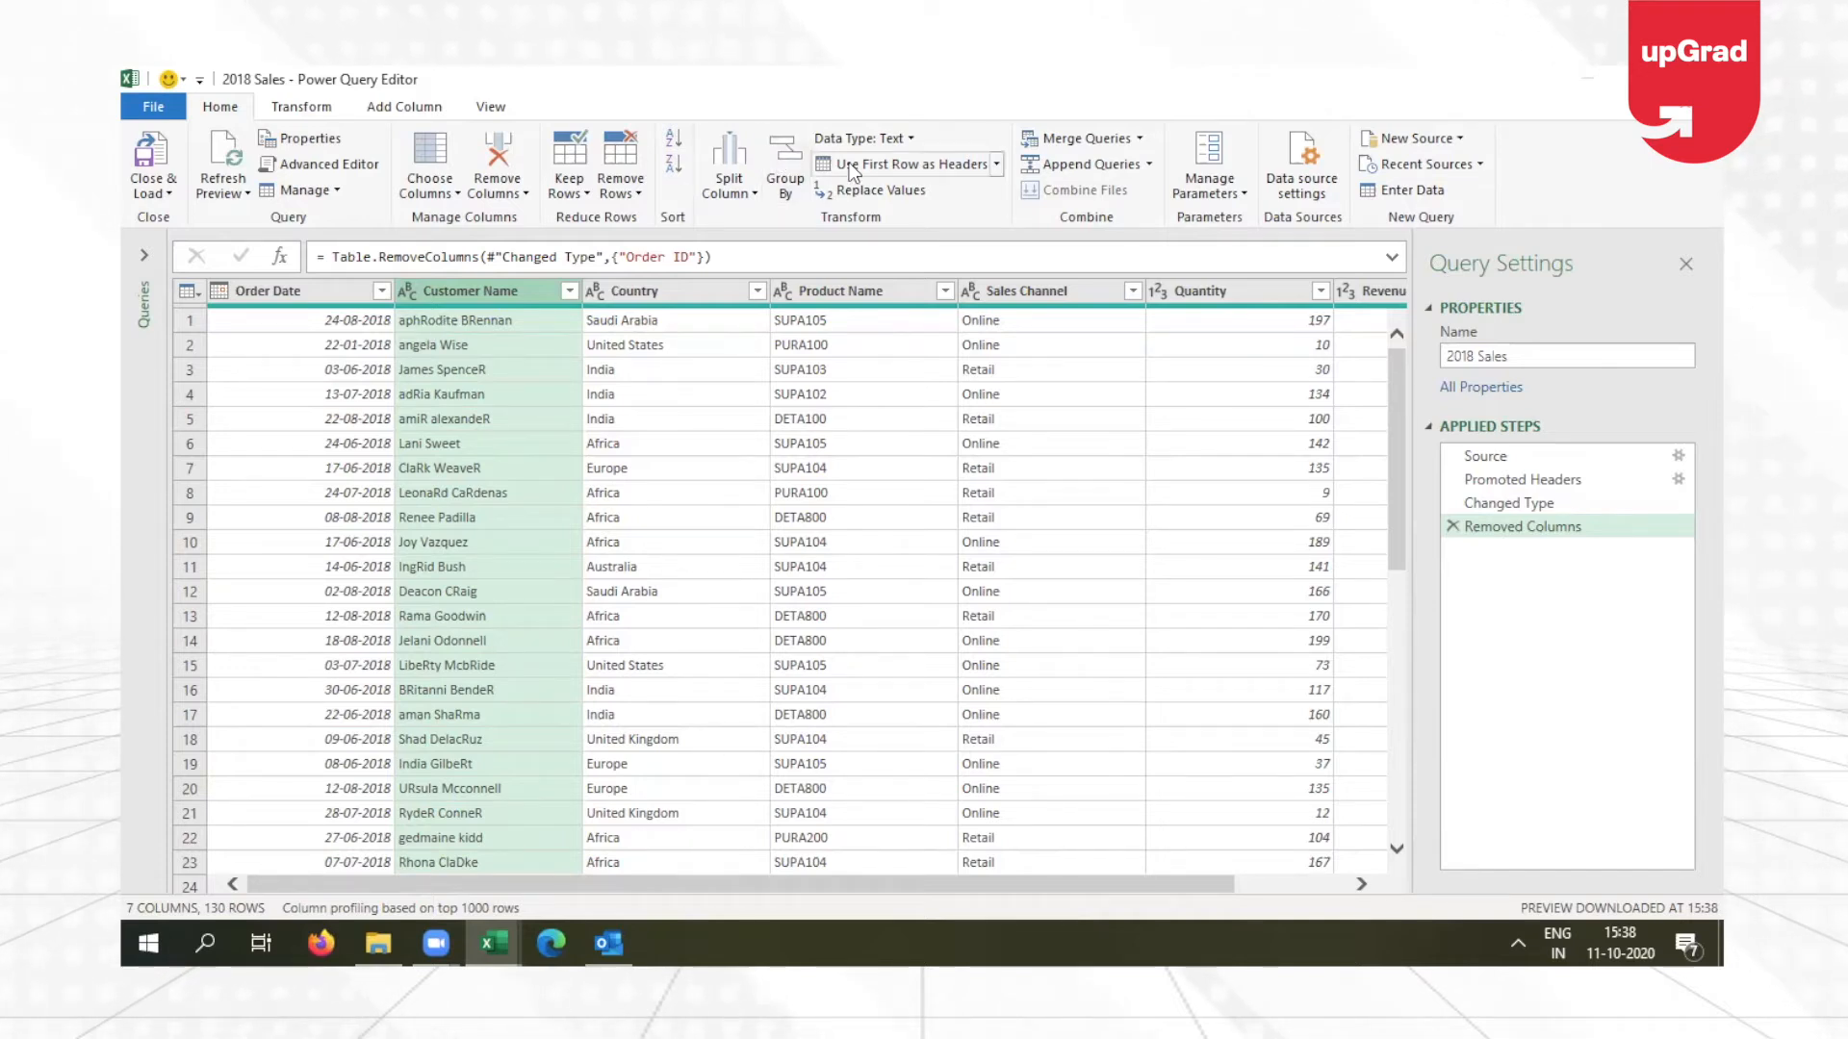
Format the Customer Name column's text with Capitalize Each Word.
click(903, 137)
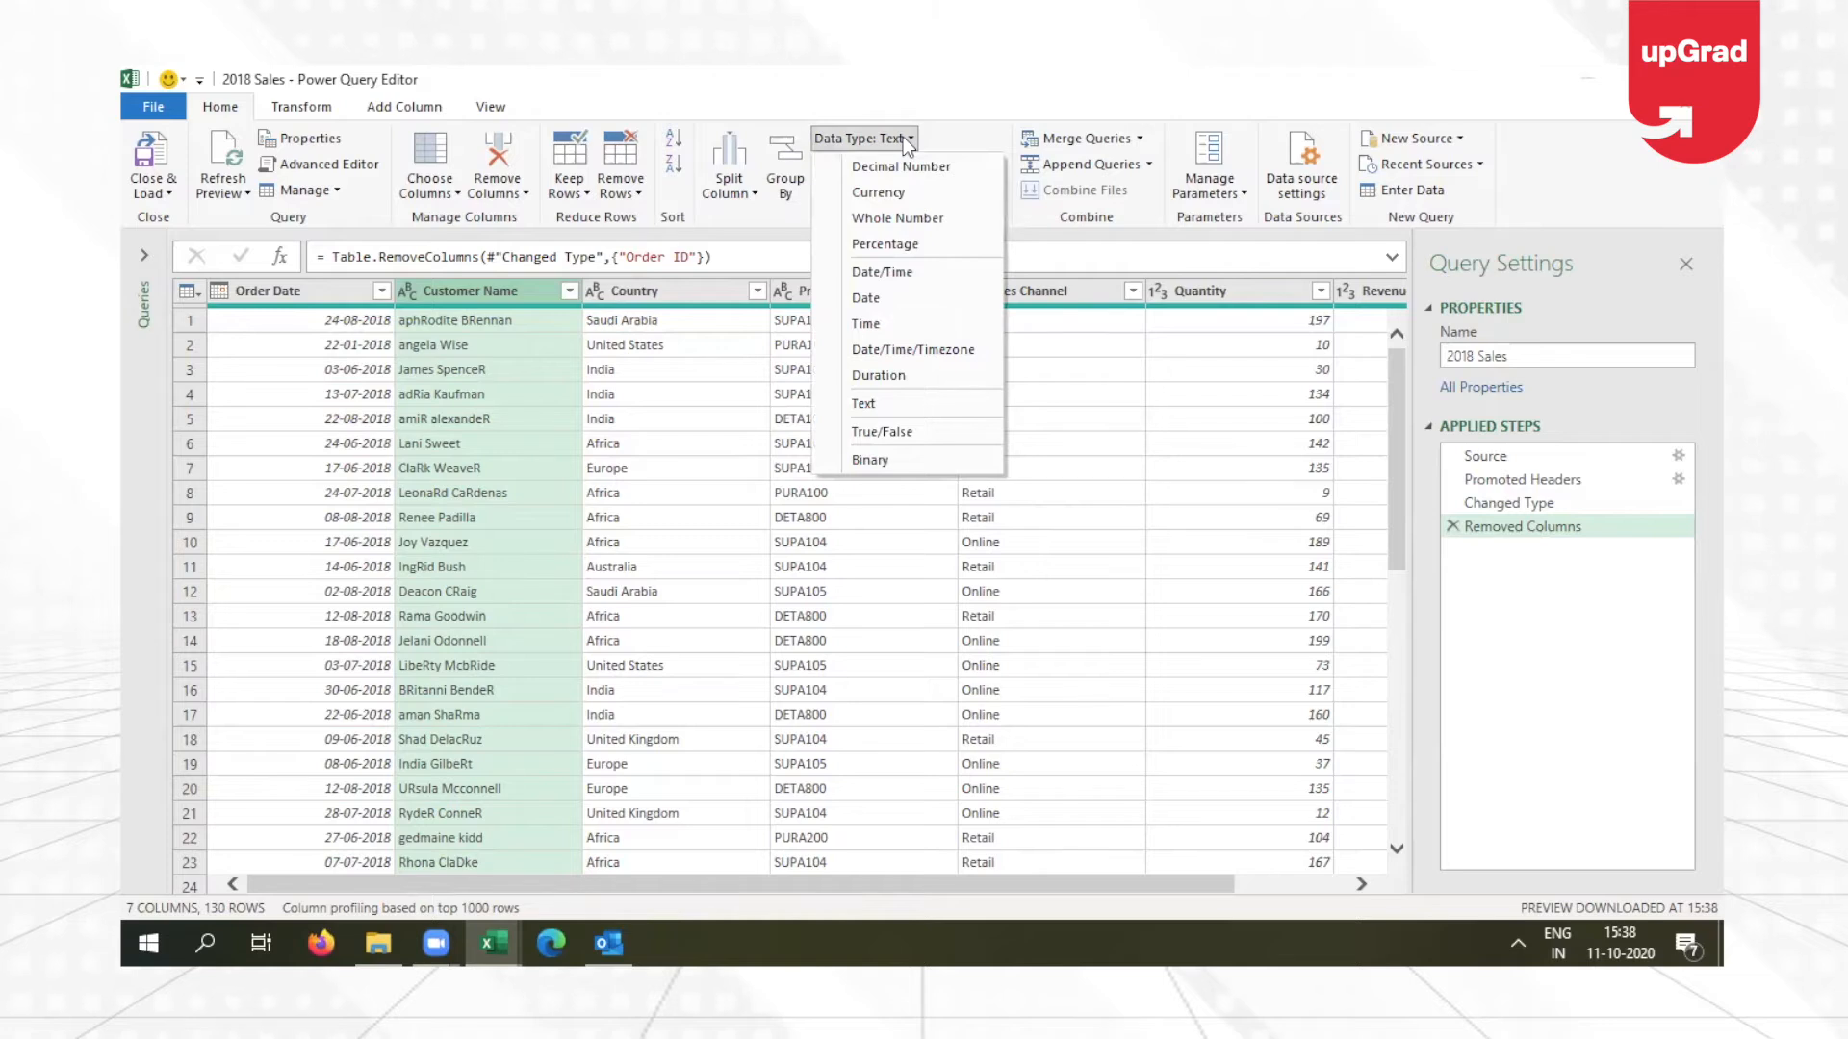
click(903, 137)
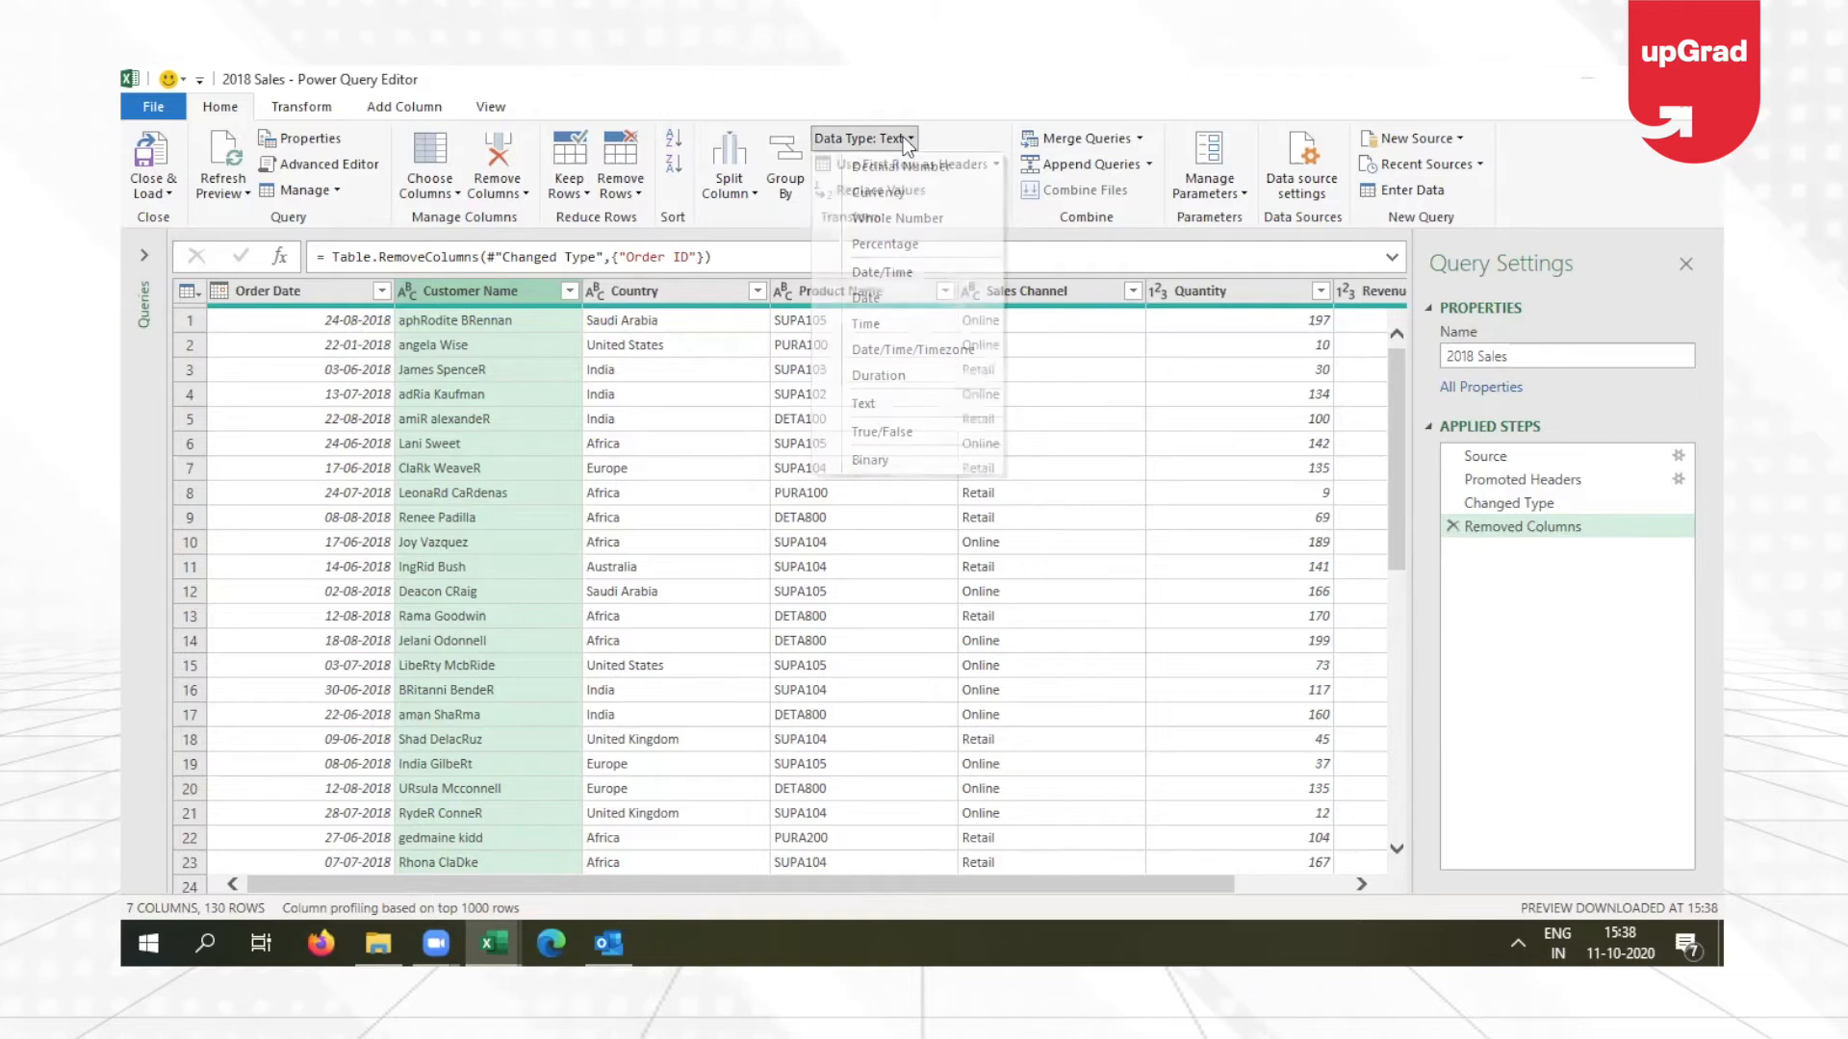
click(307, 107)
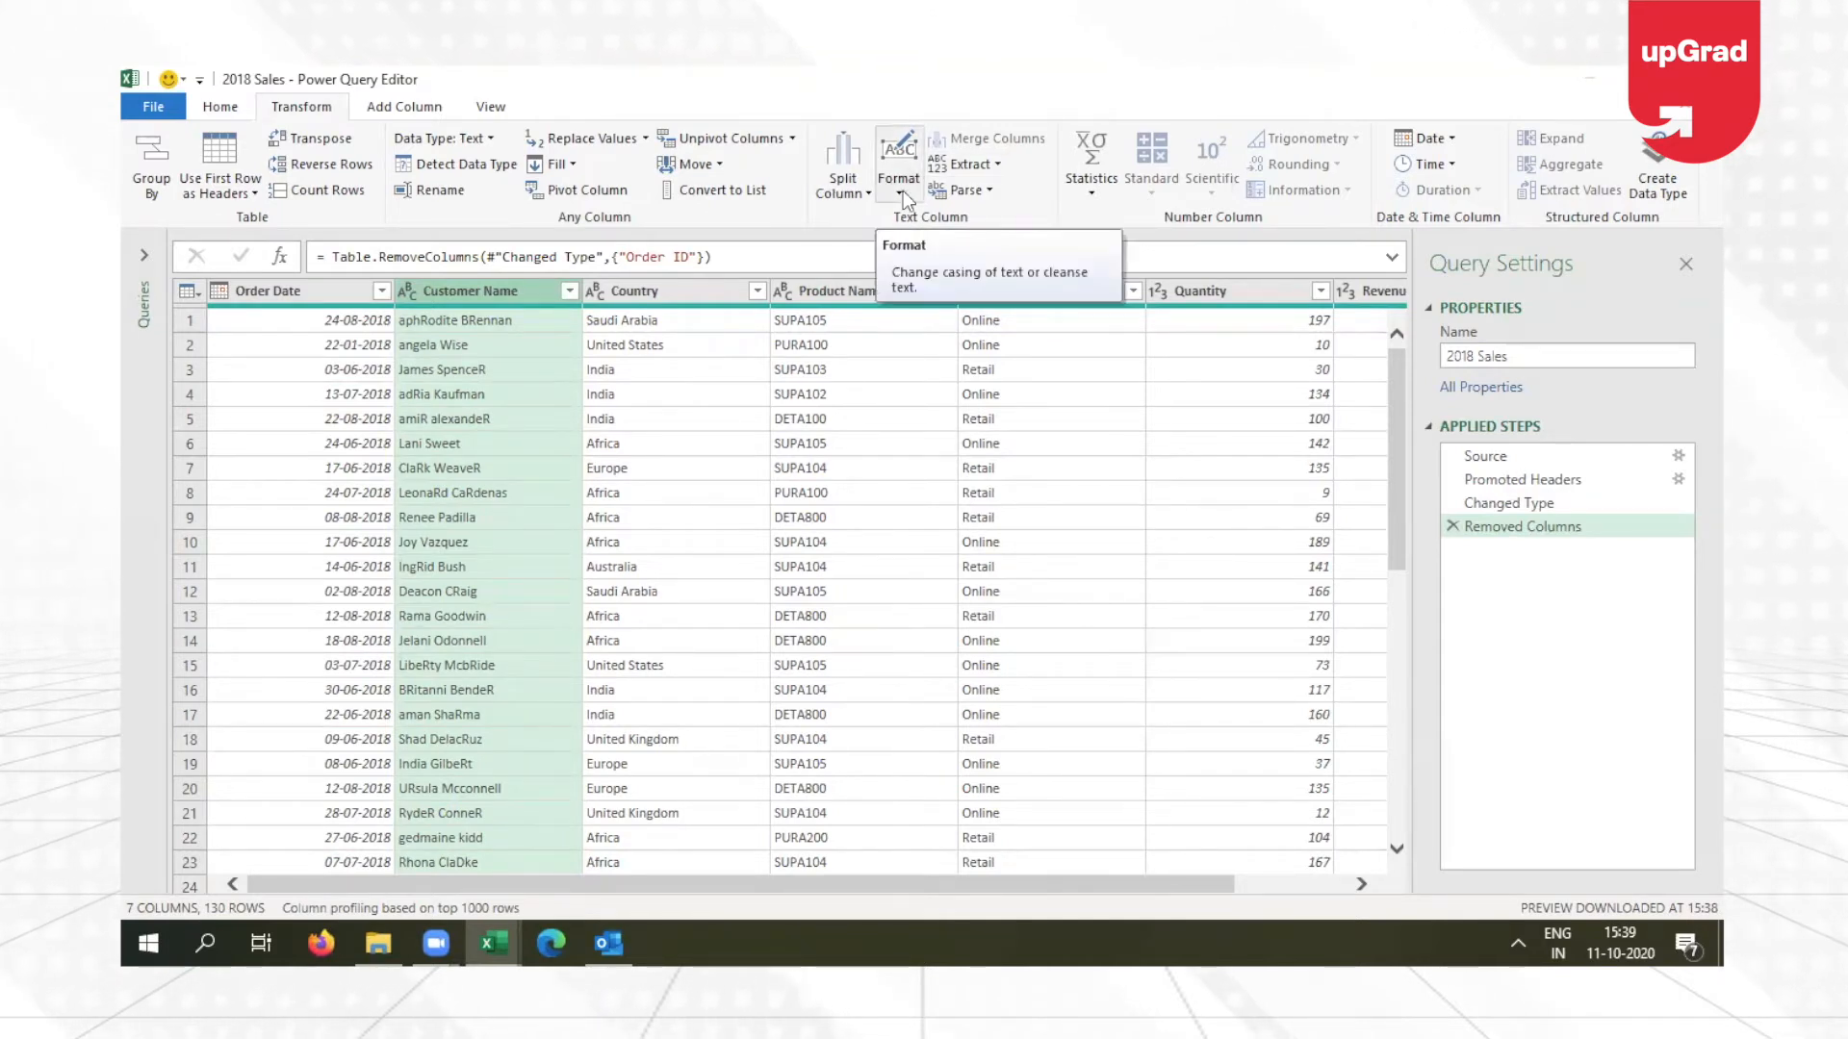
click(900, 183)
click(900, 182)
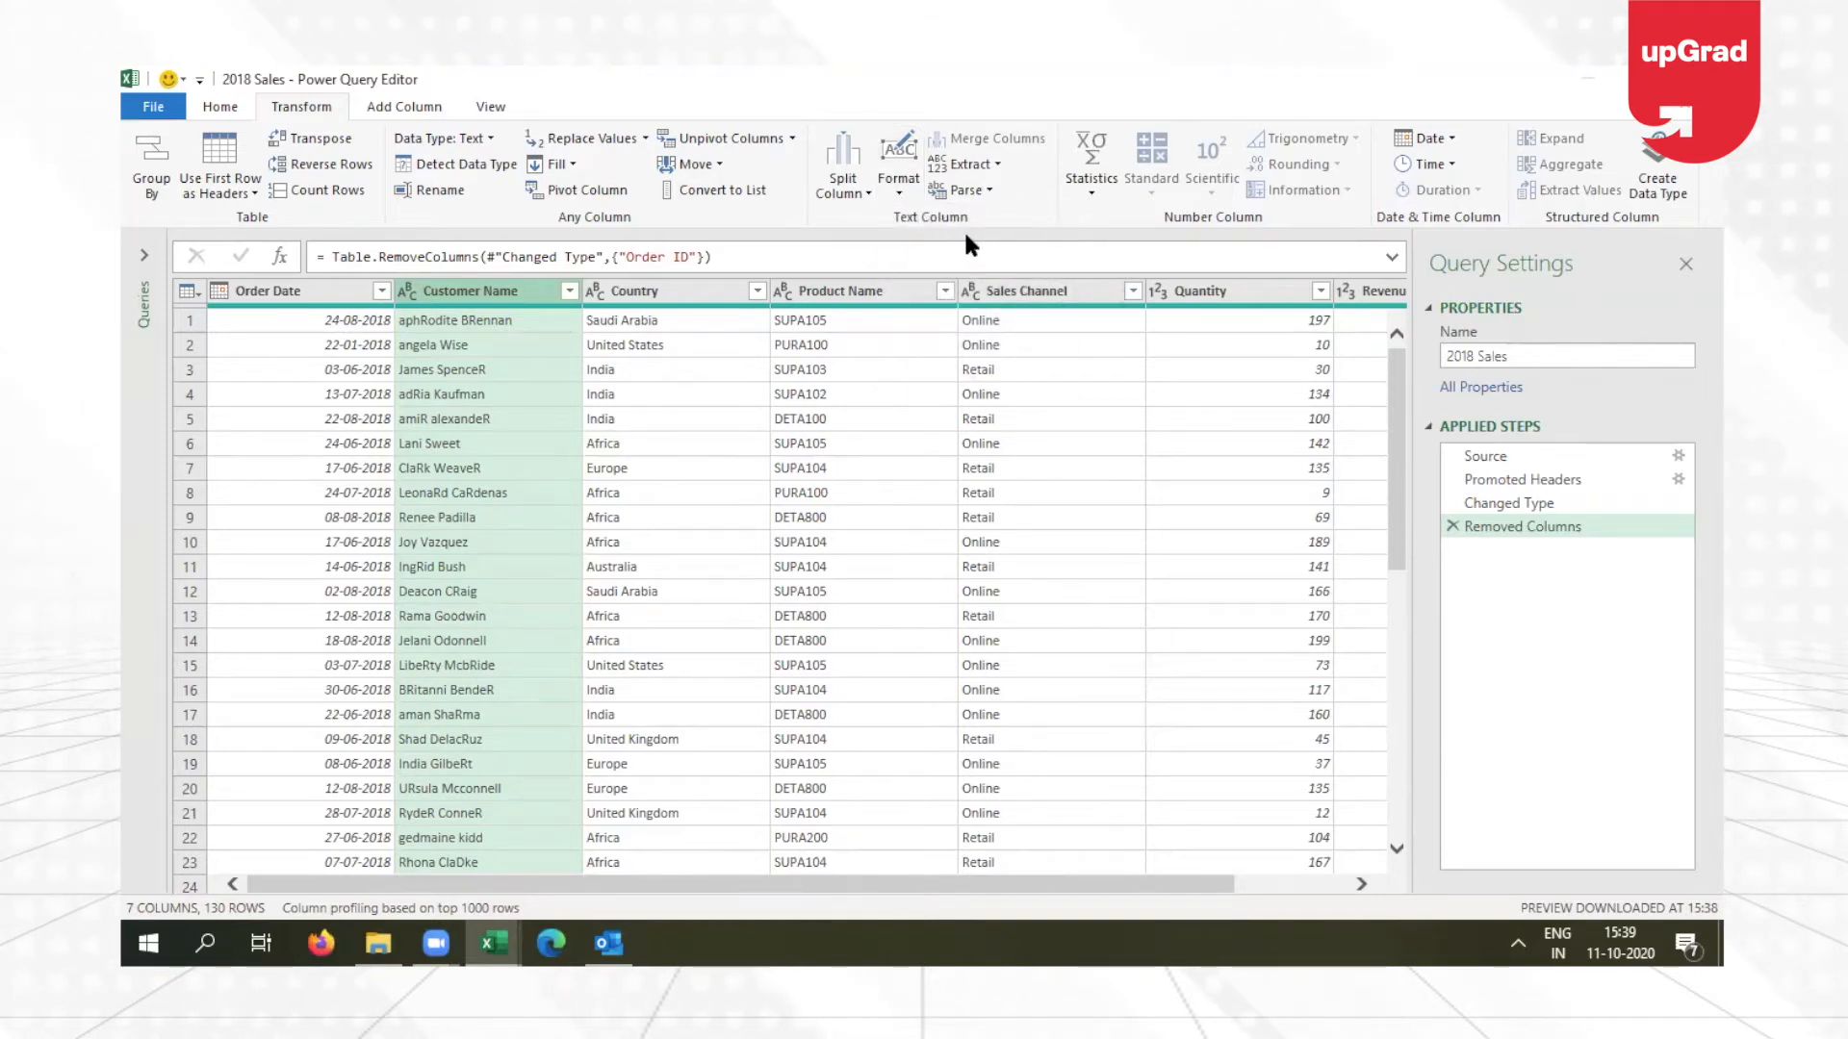
click(898, 190)
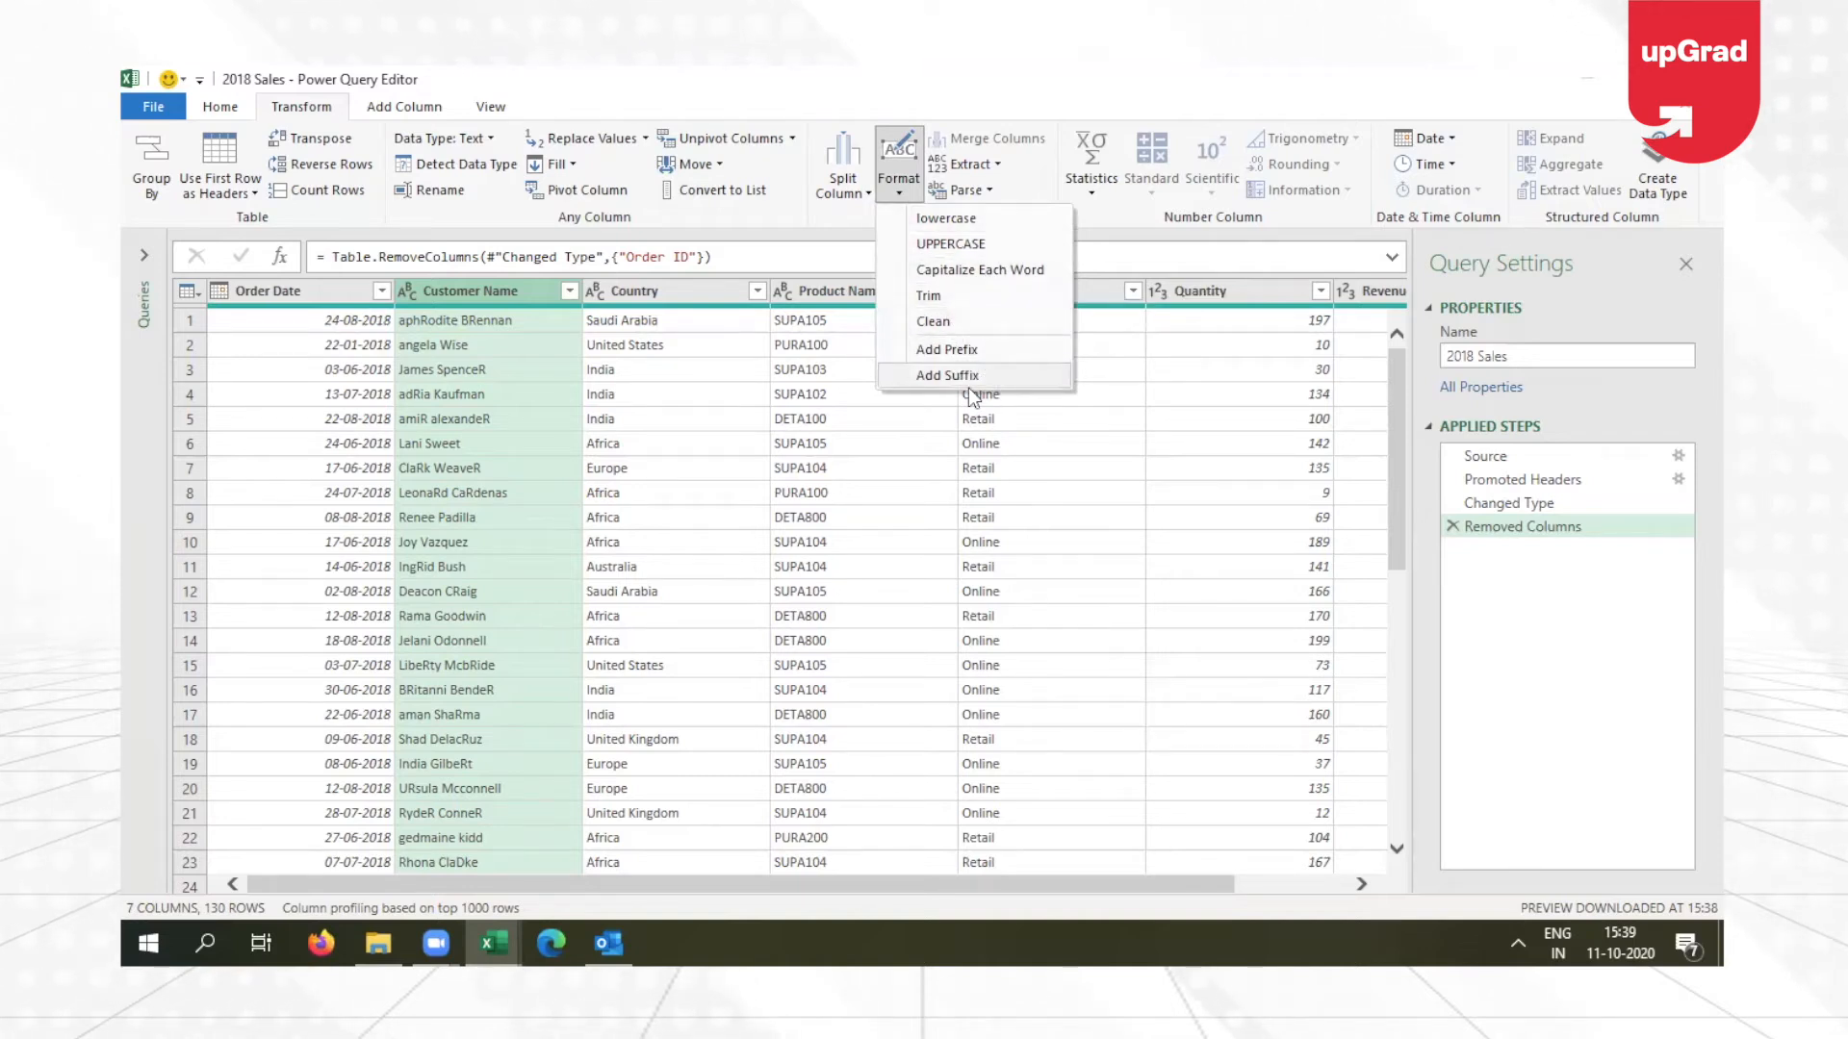
click(989, 275)
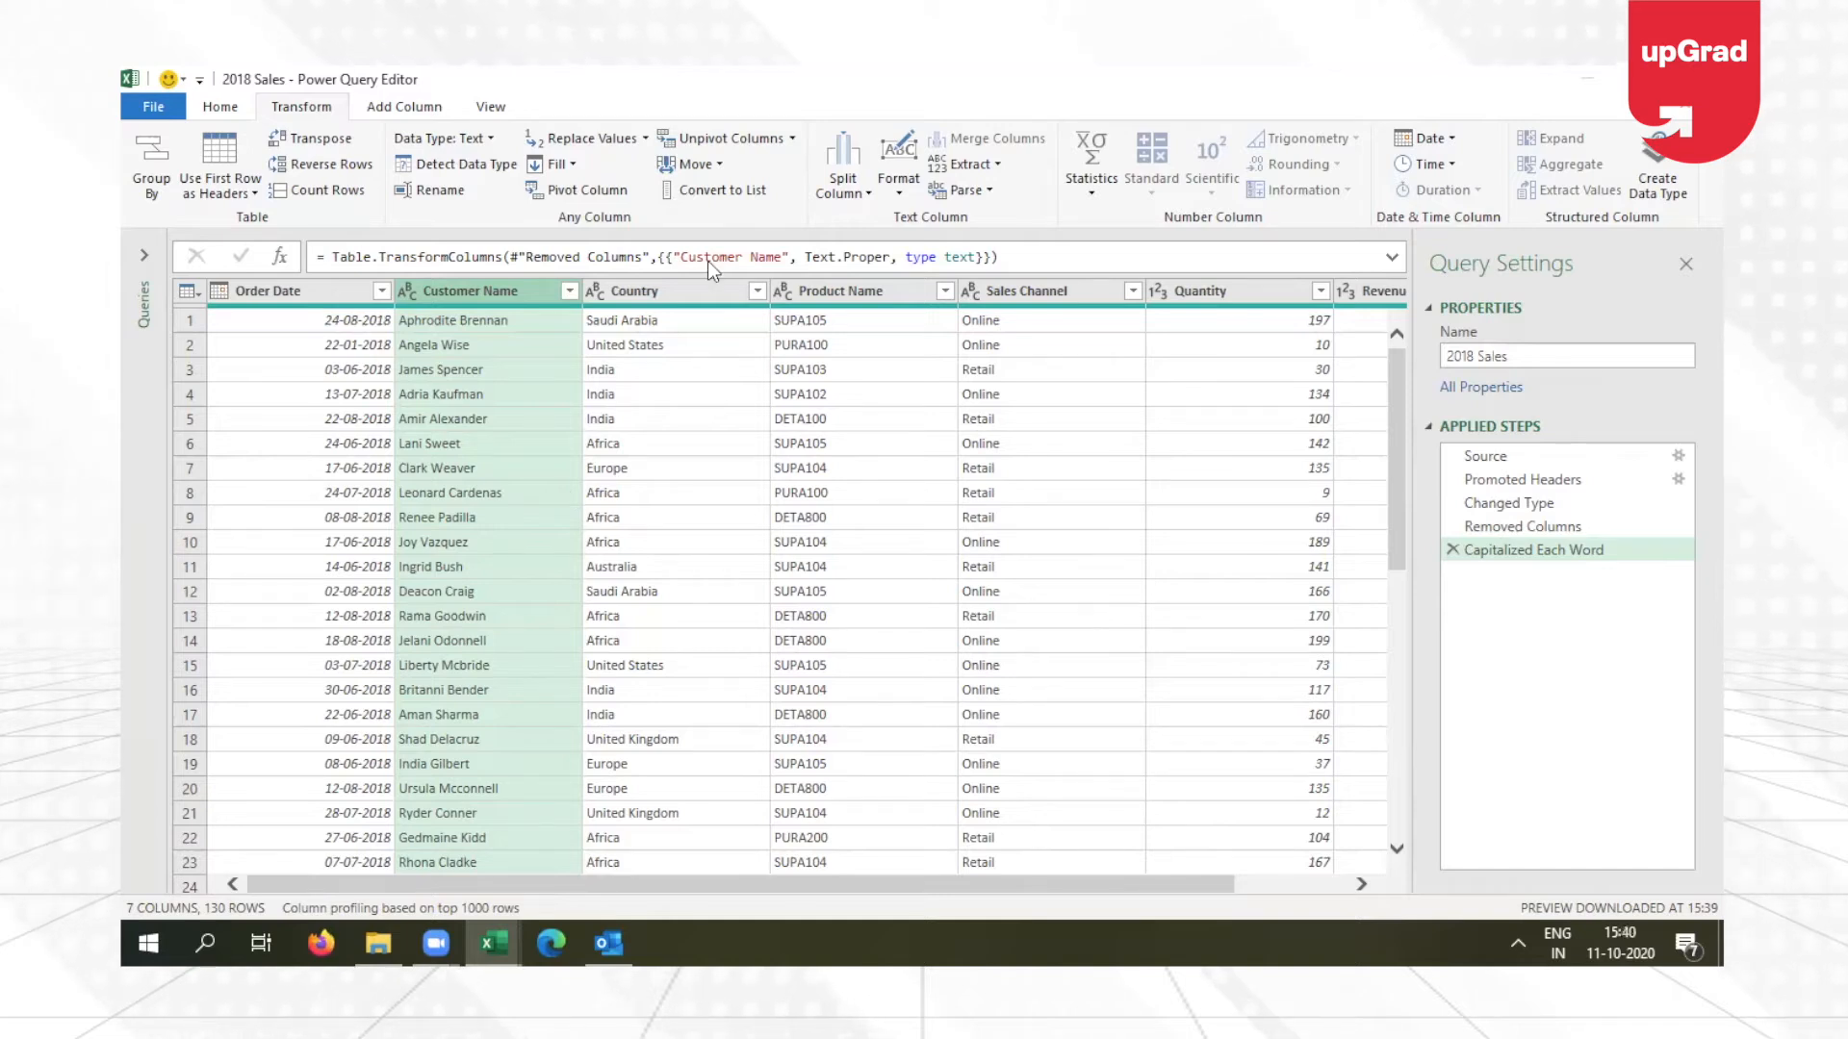
click(898, 171)
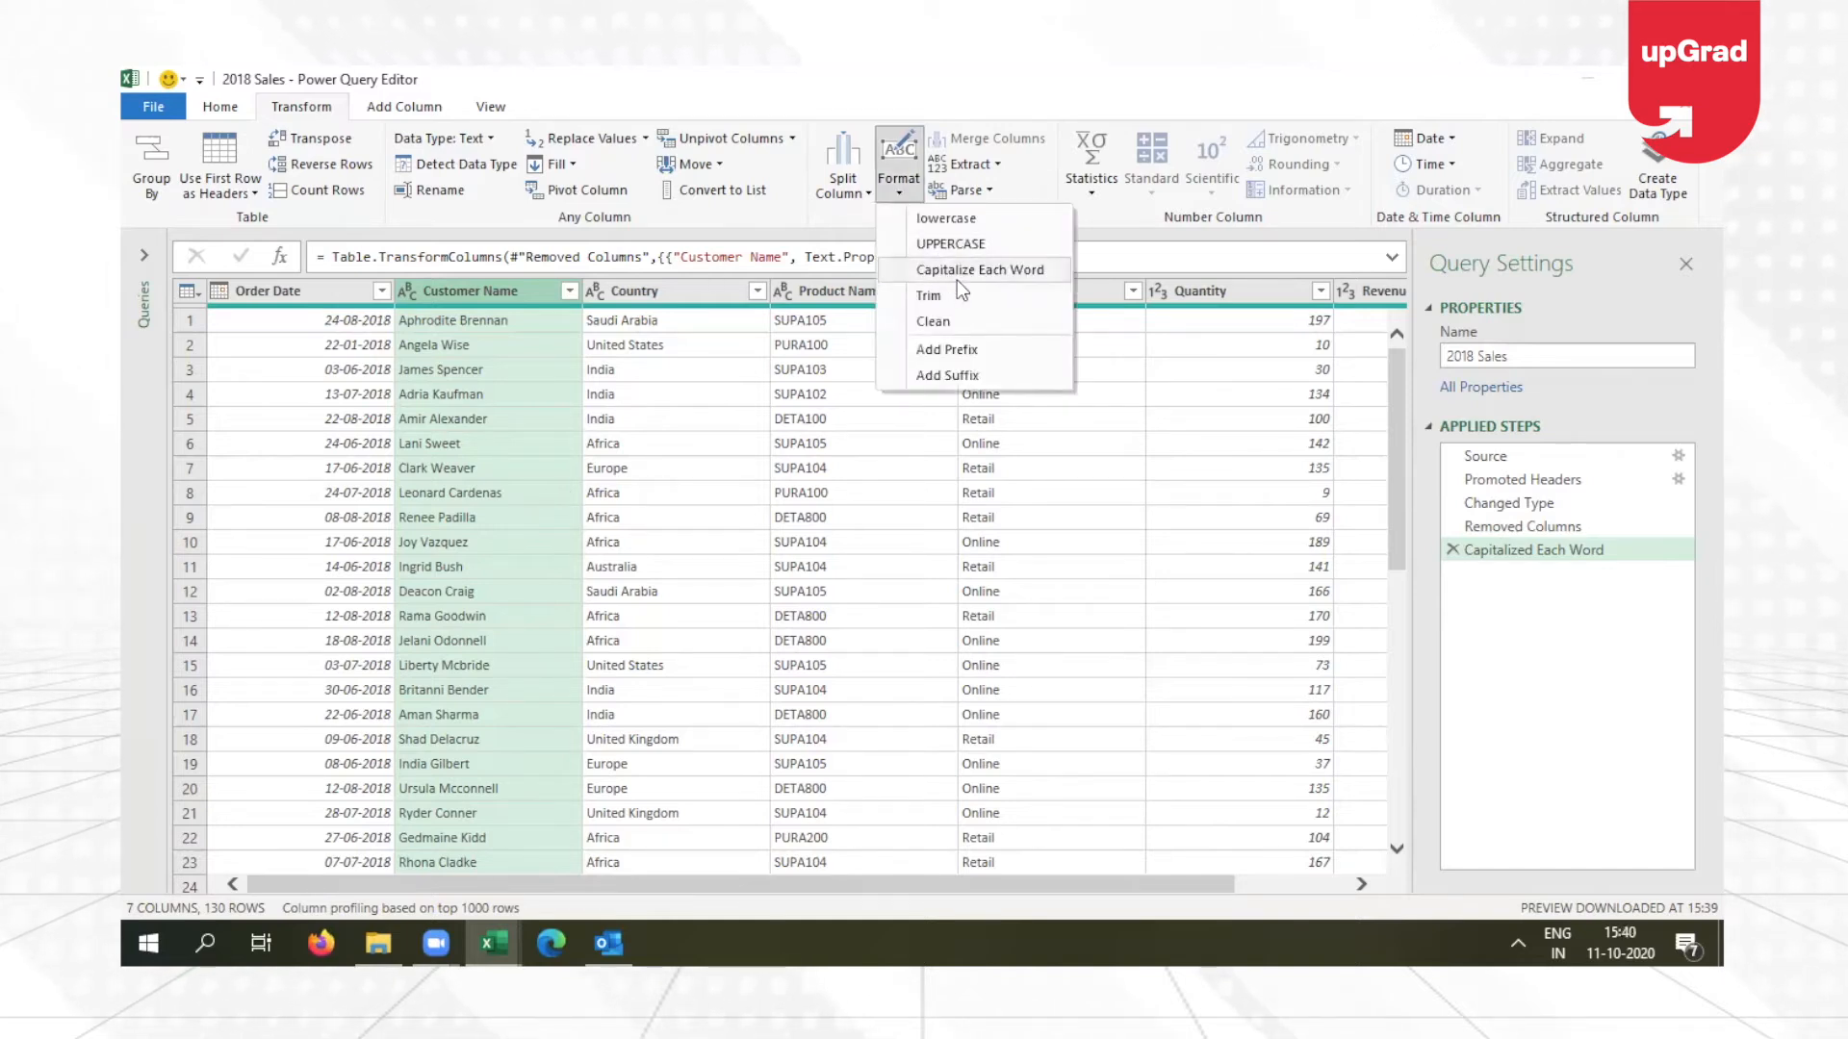
click(486, 443)
Replace the value "United States" with "United States of America" in the Country column.
click(685, 288)
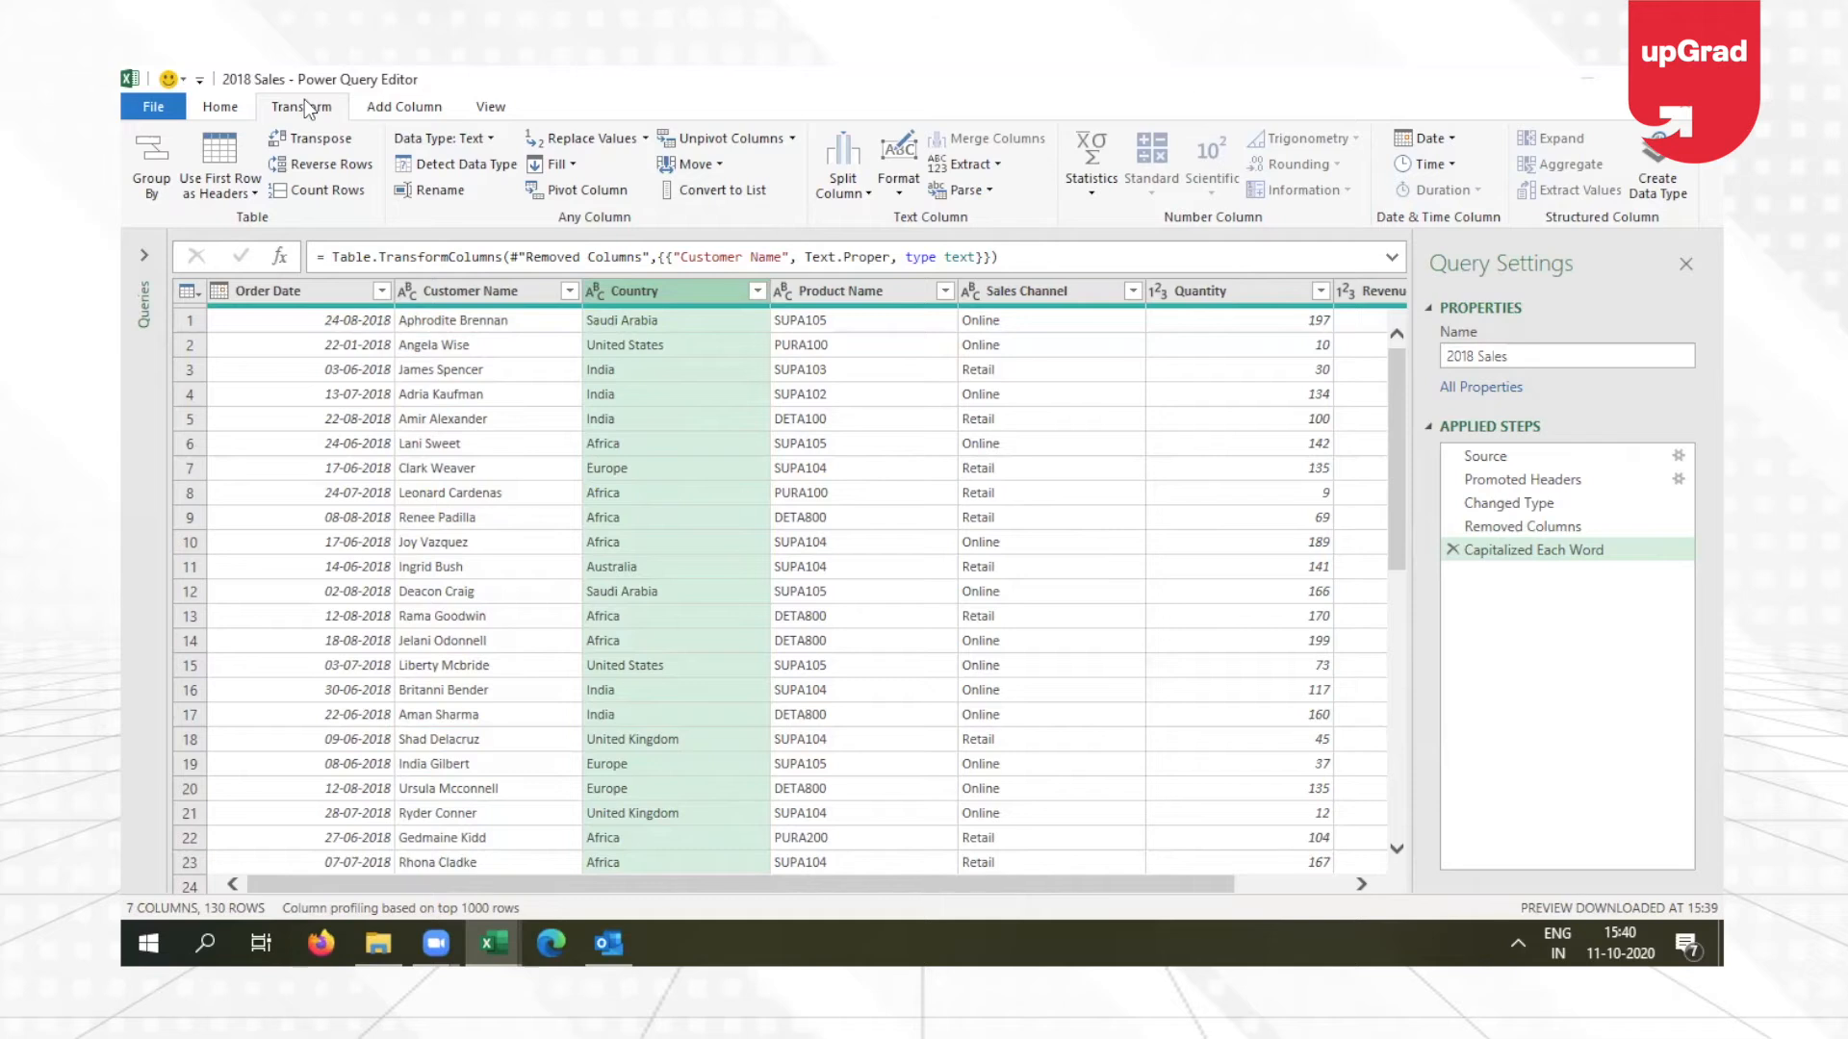
click(599, 140)
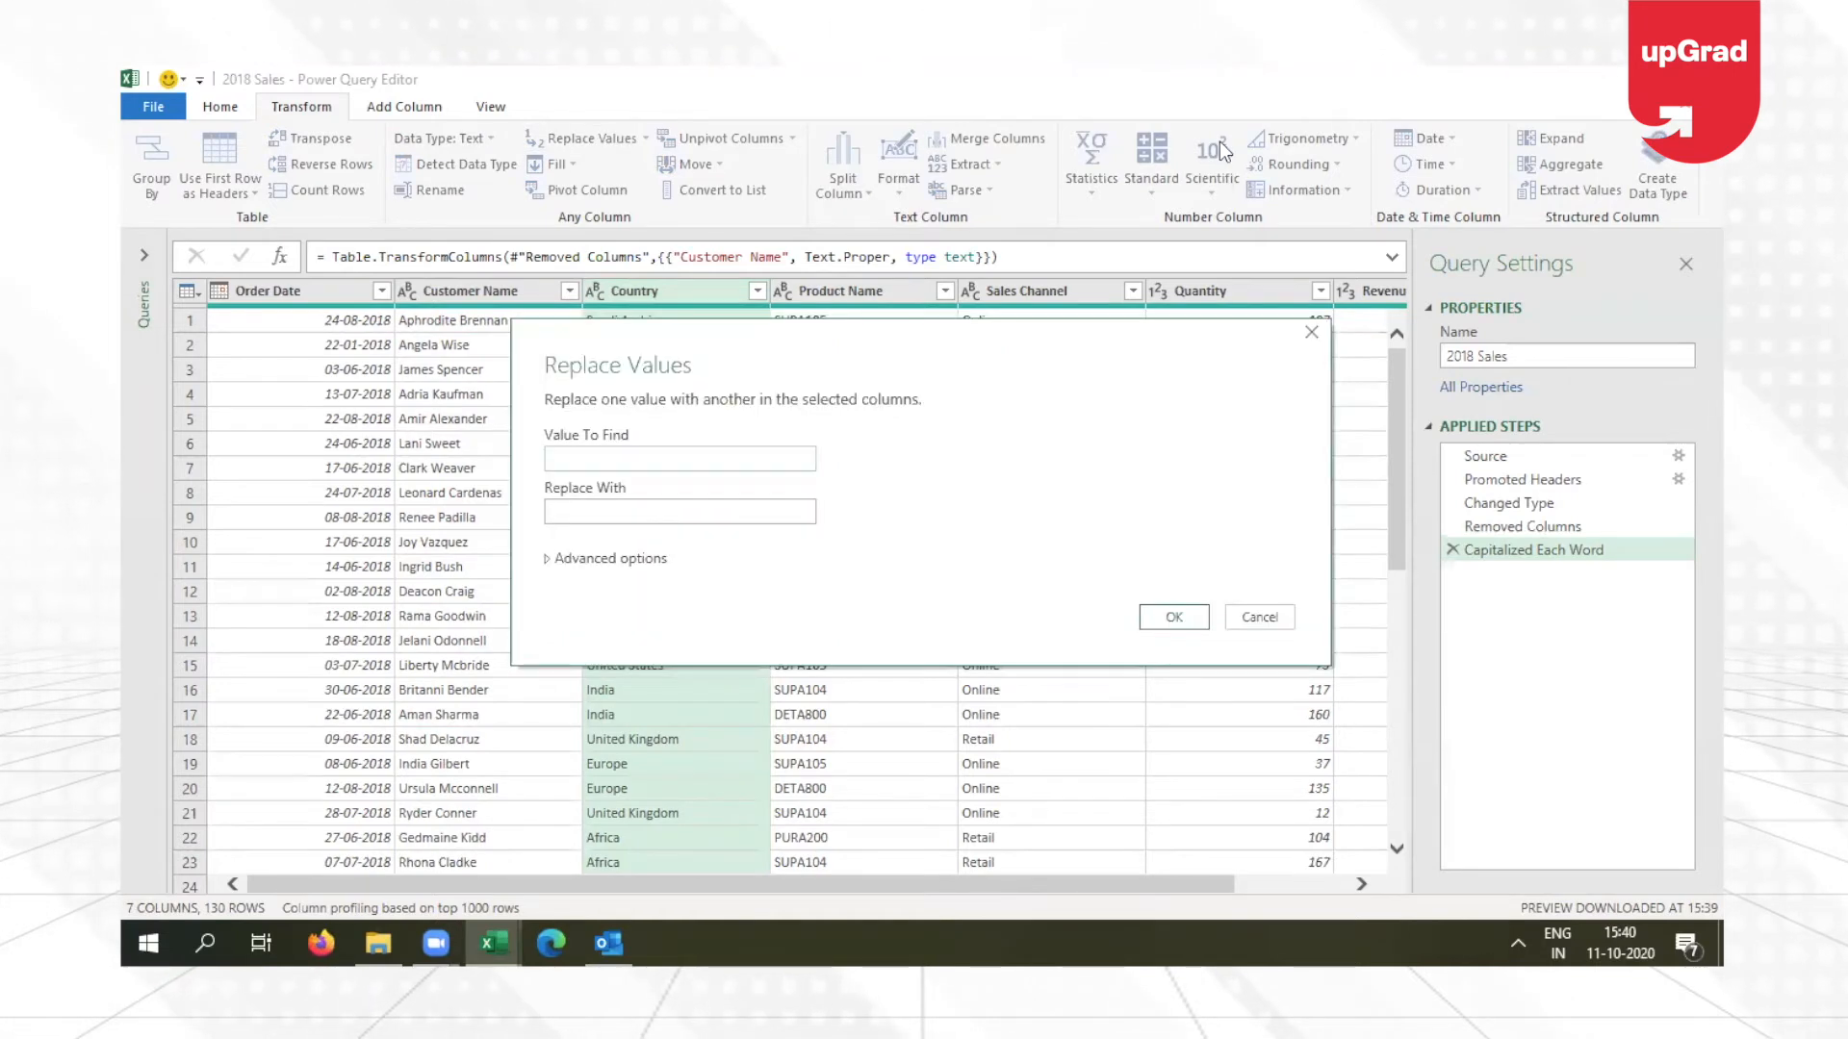
click(637, 455)
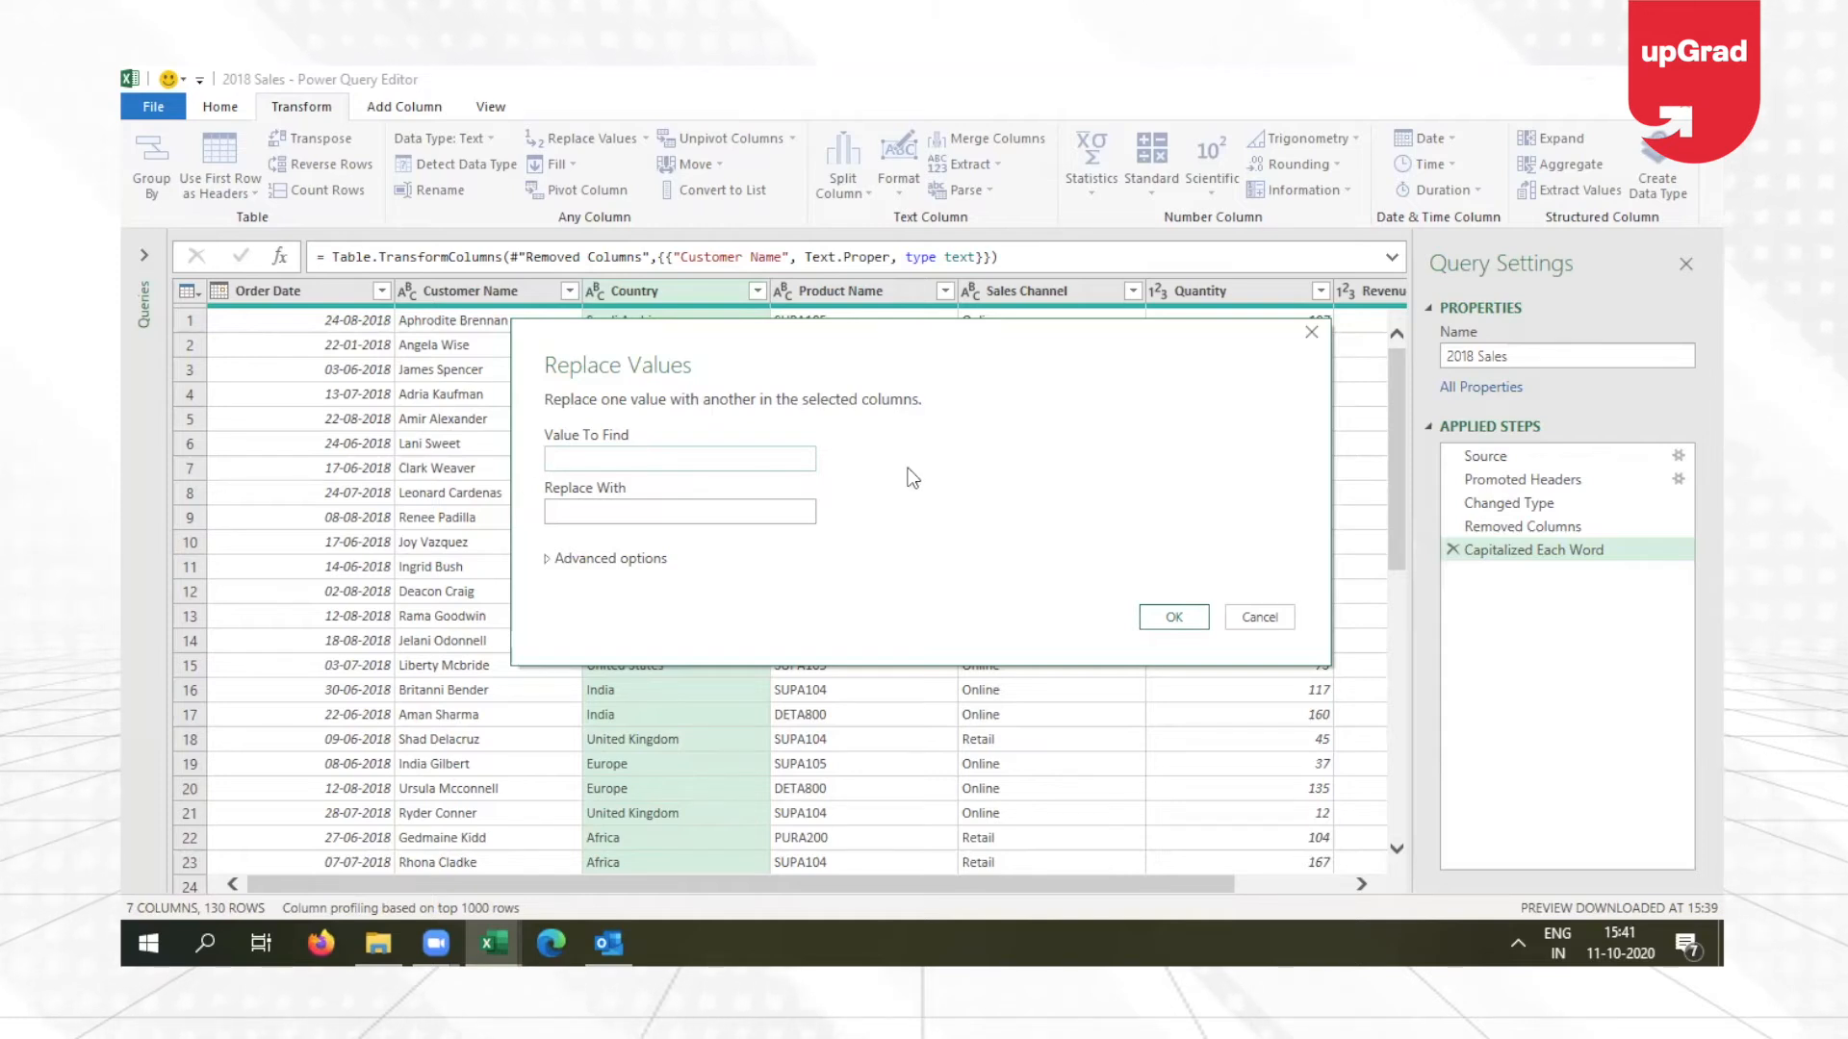
text(United States)
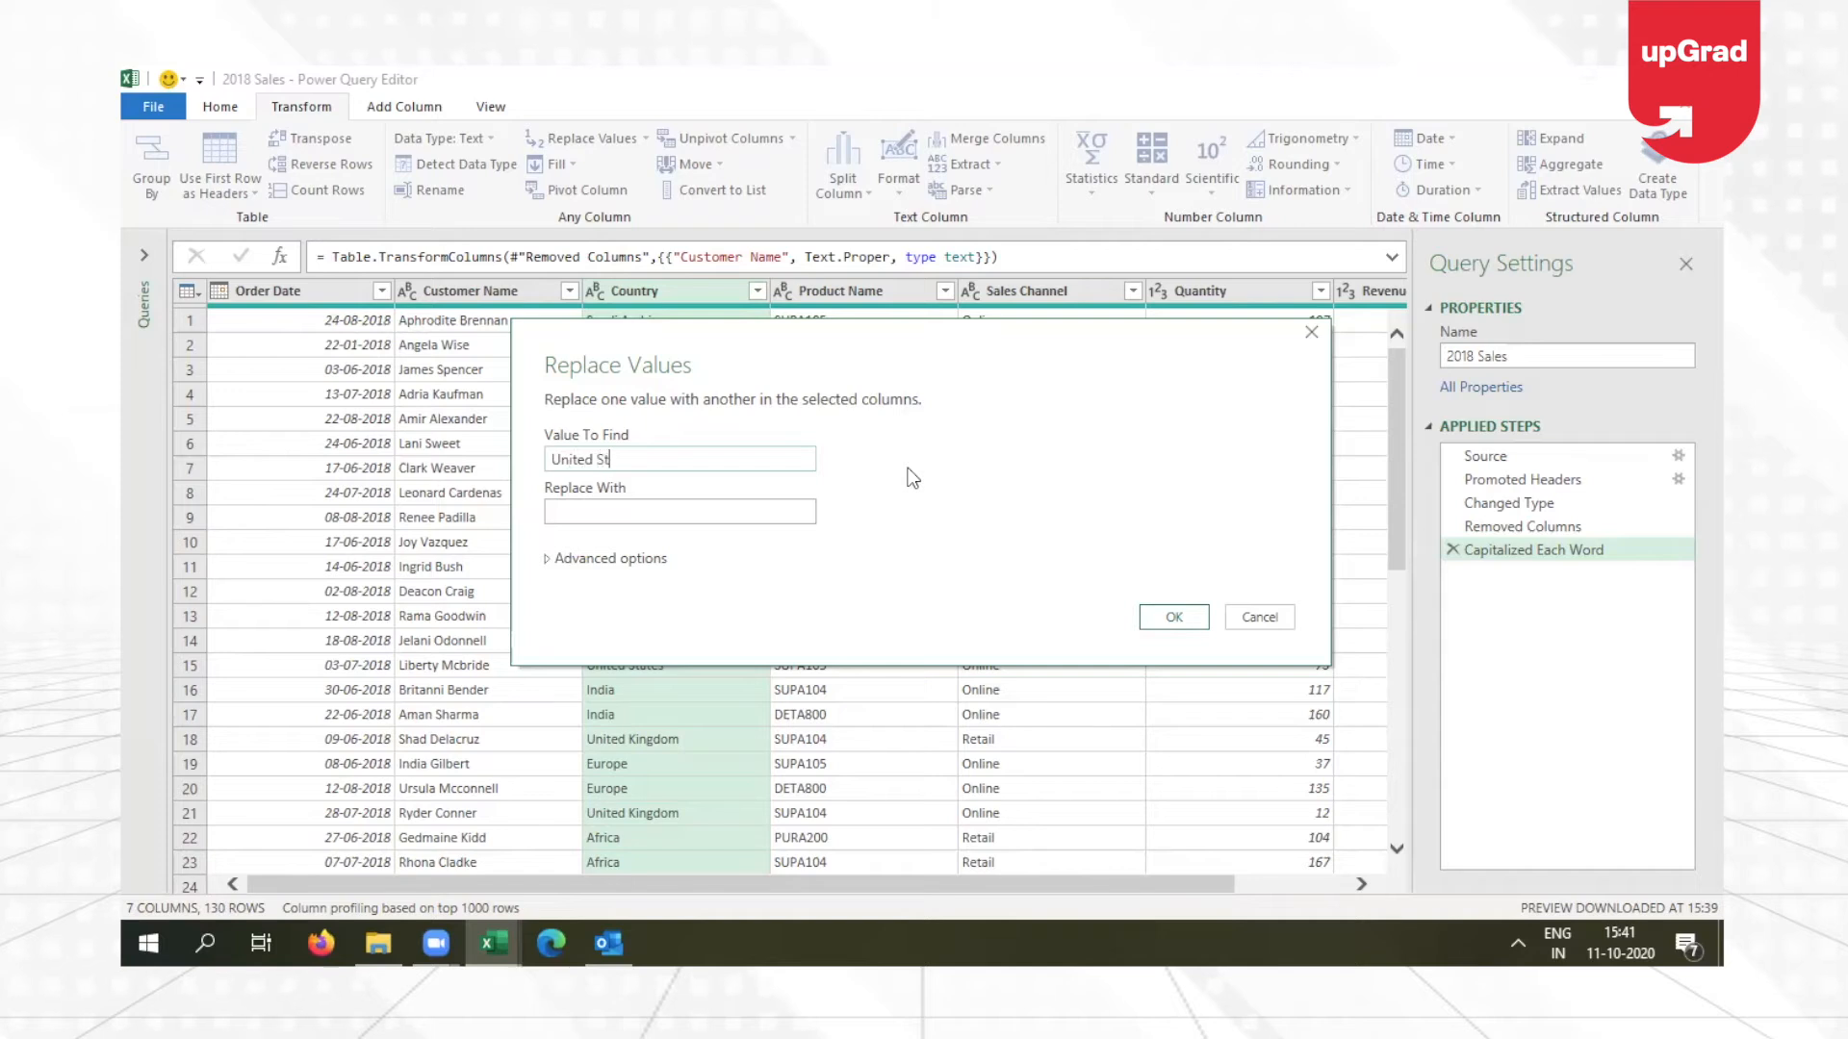
click(674, 511)
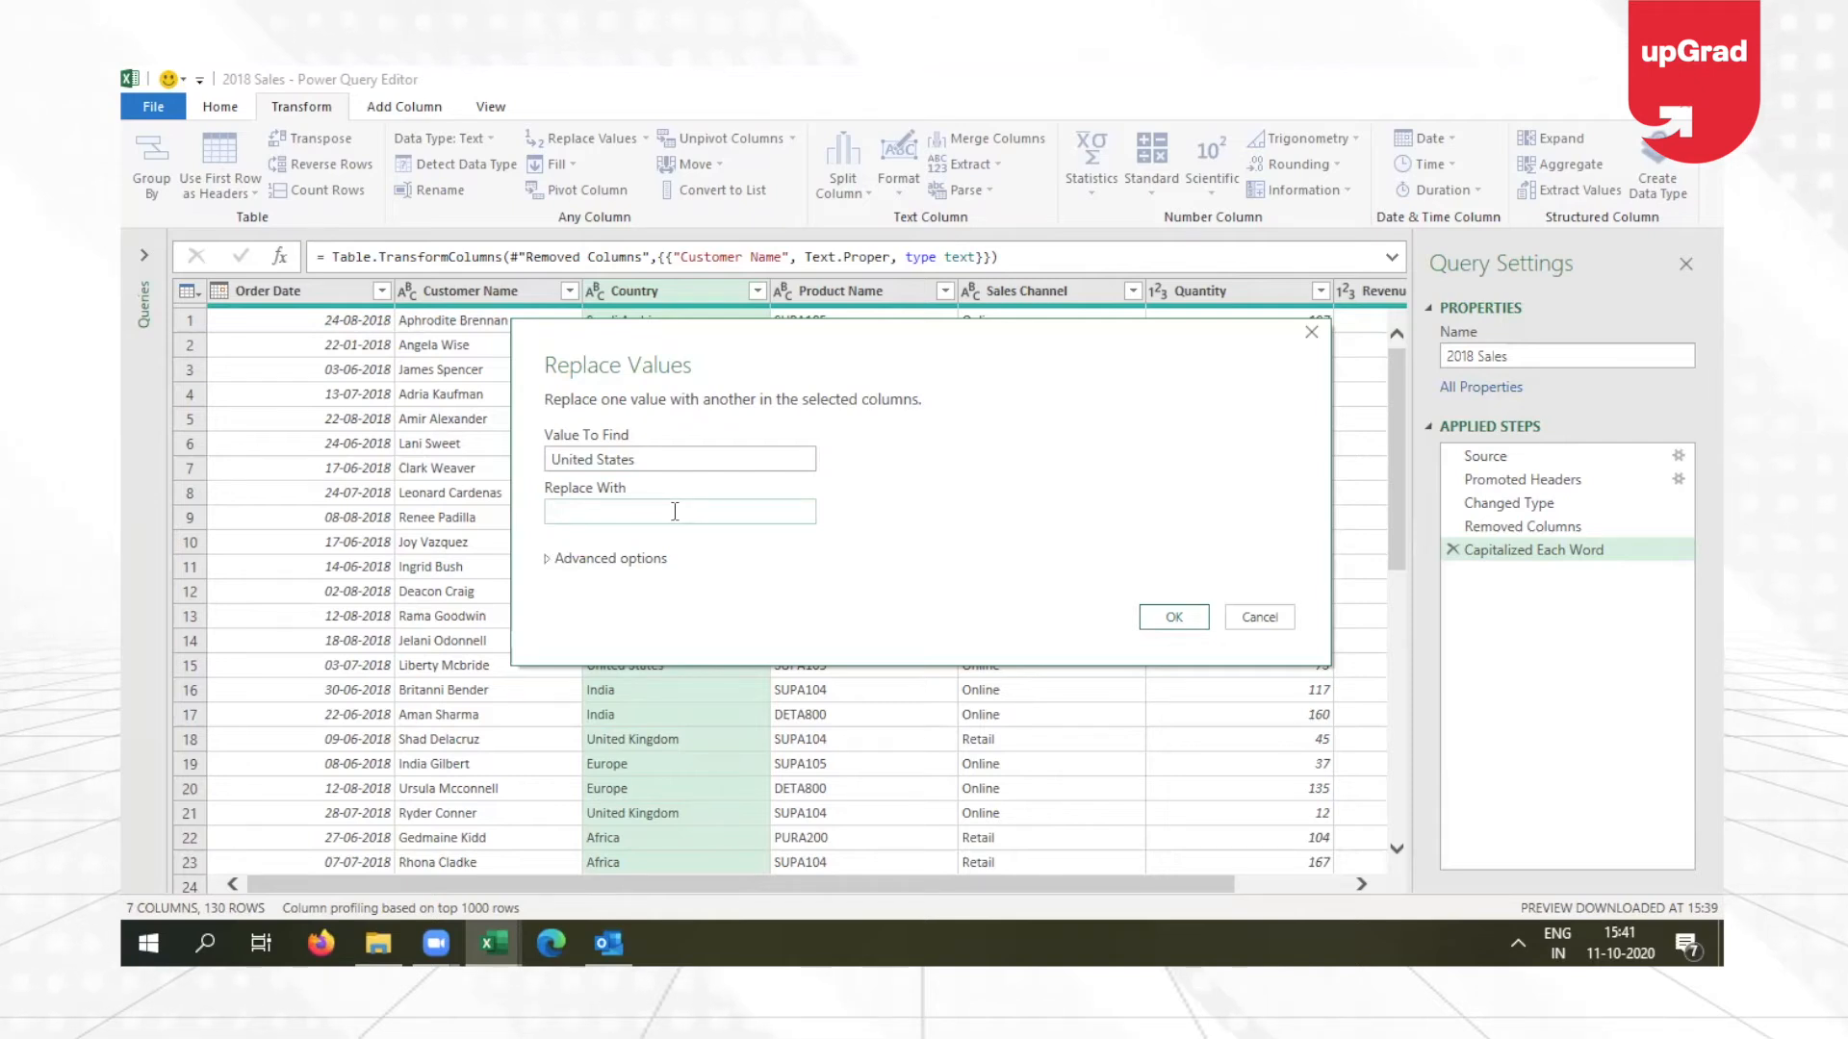
drag(1010, 321, 1329, 263)
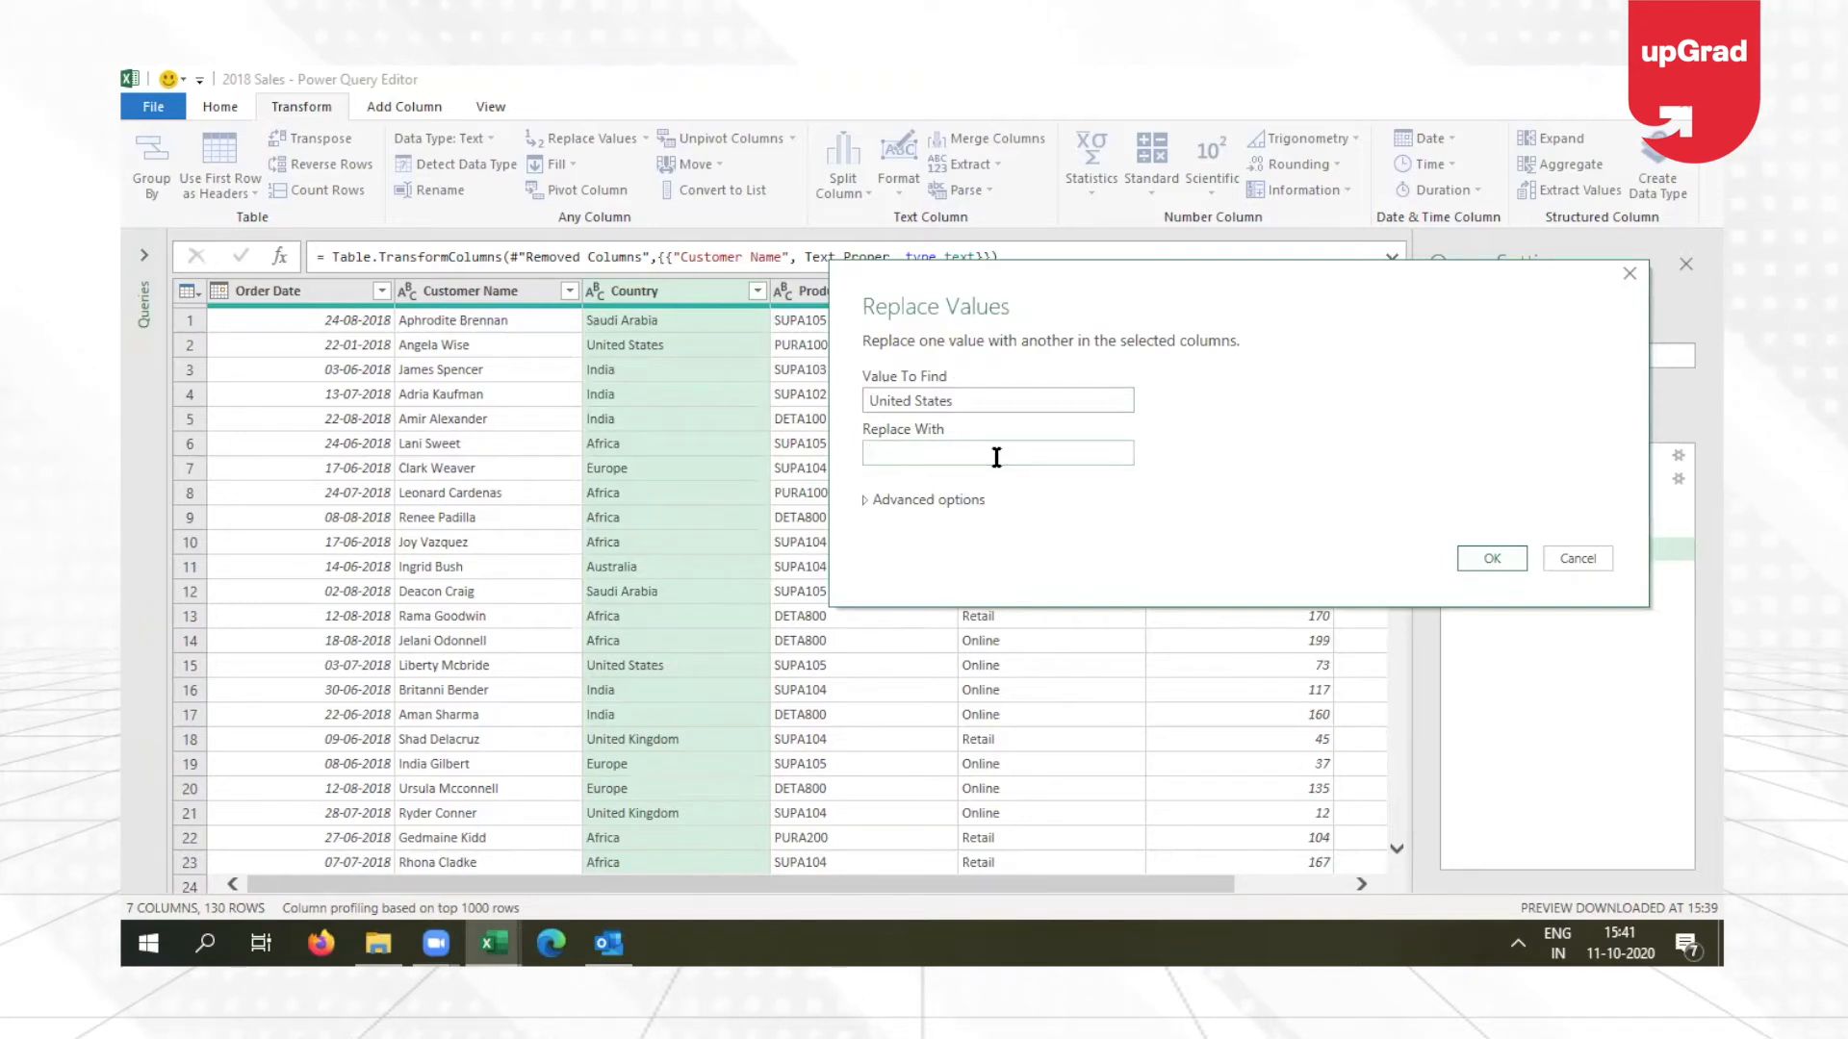
text(United States of America)
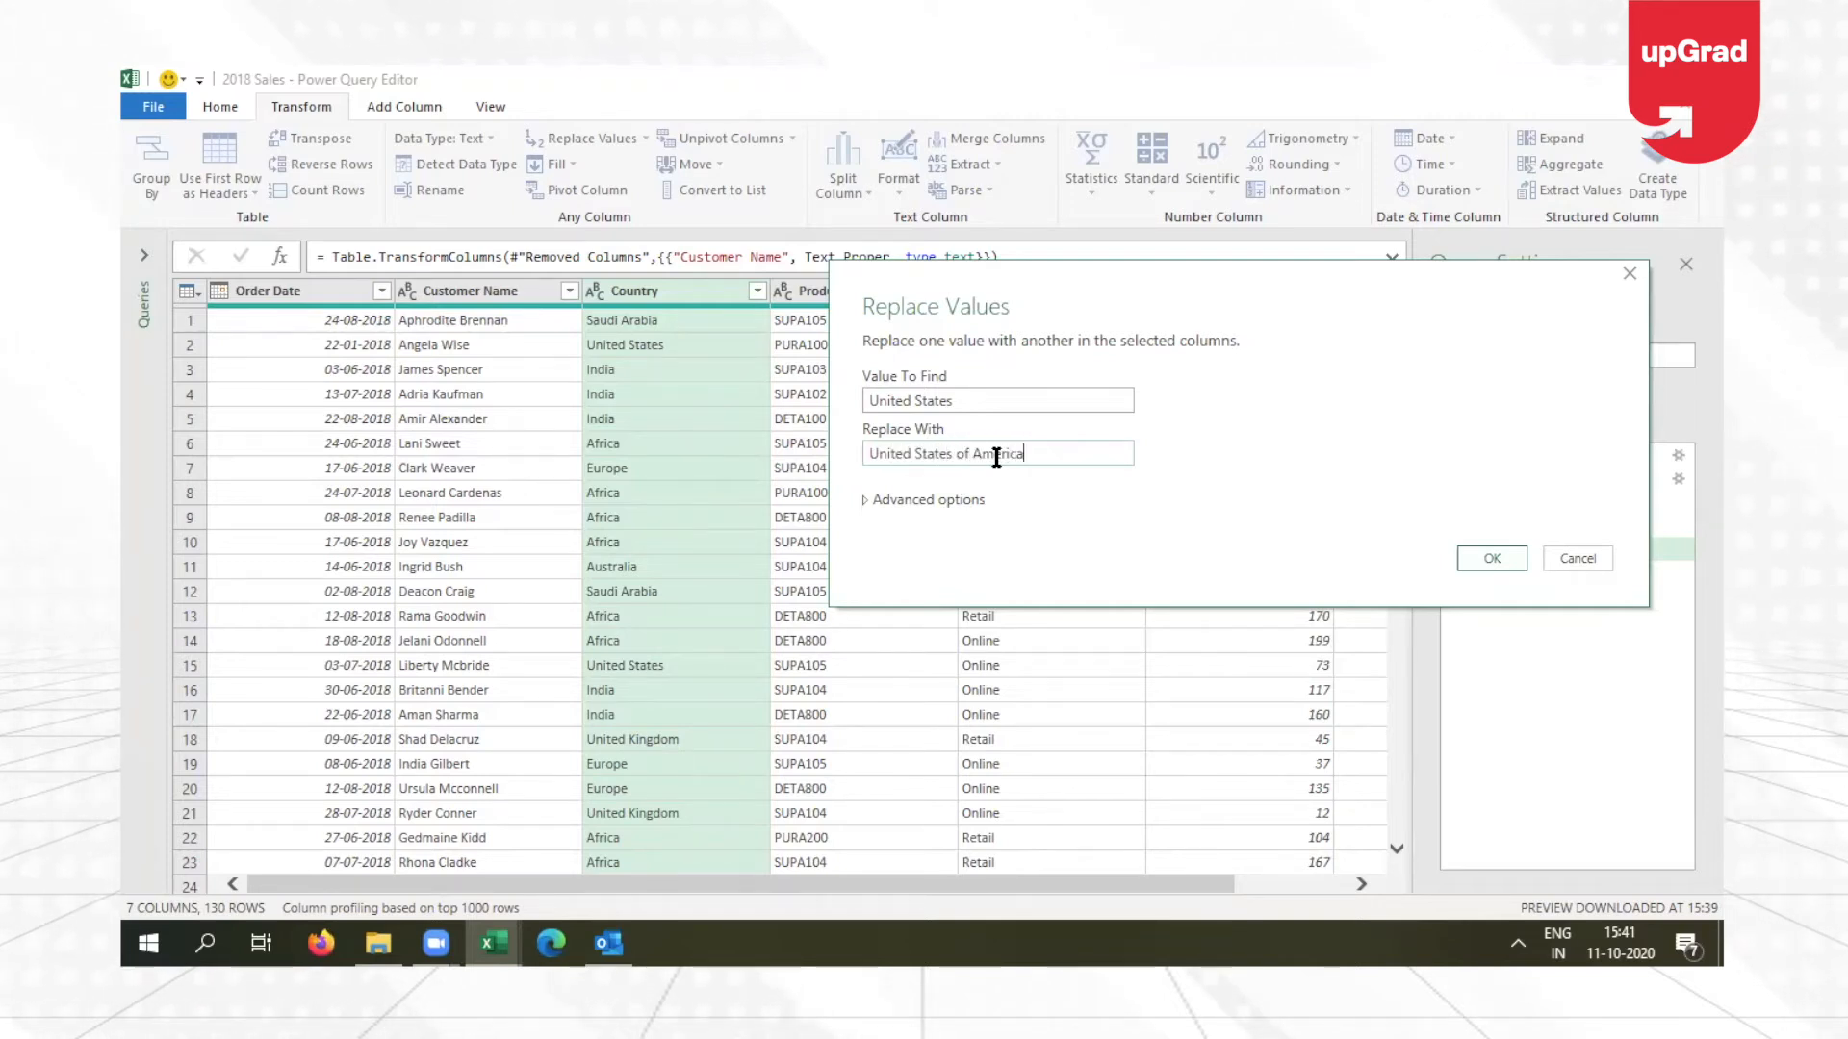
click(1492, 559)
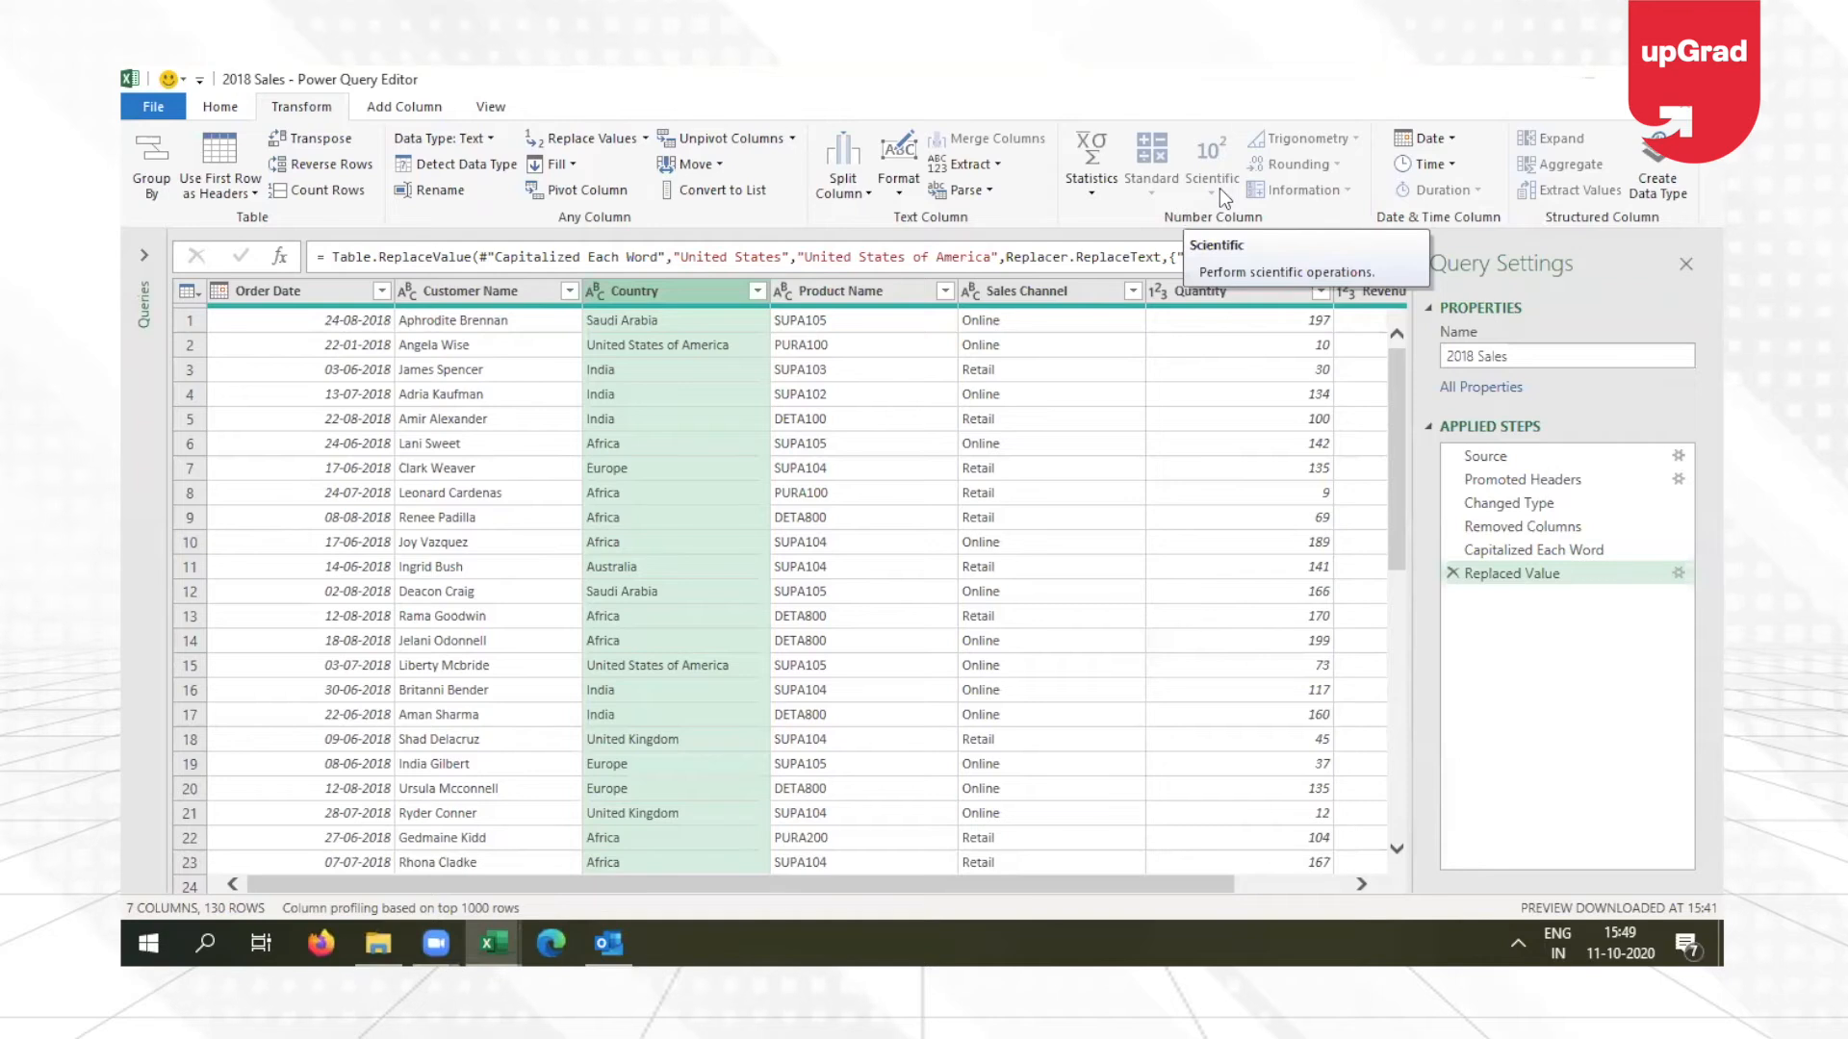
click(845, 291)
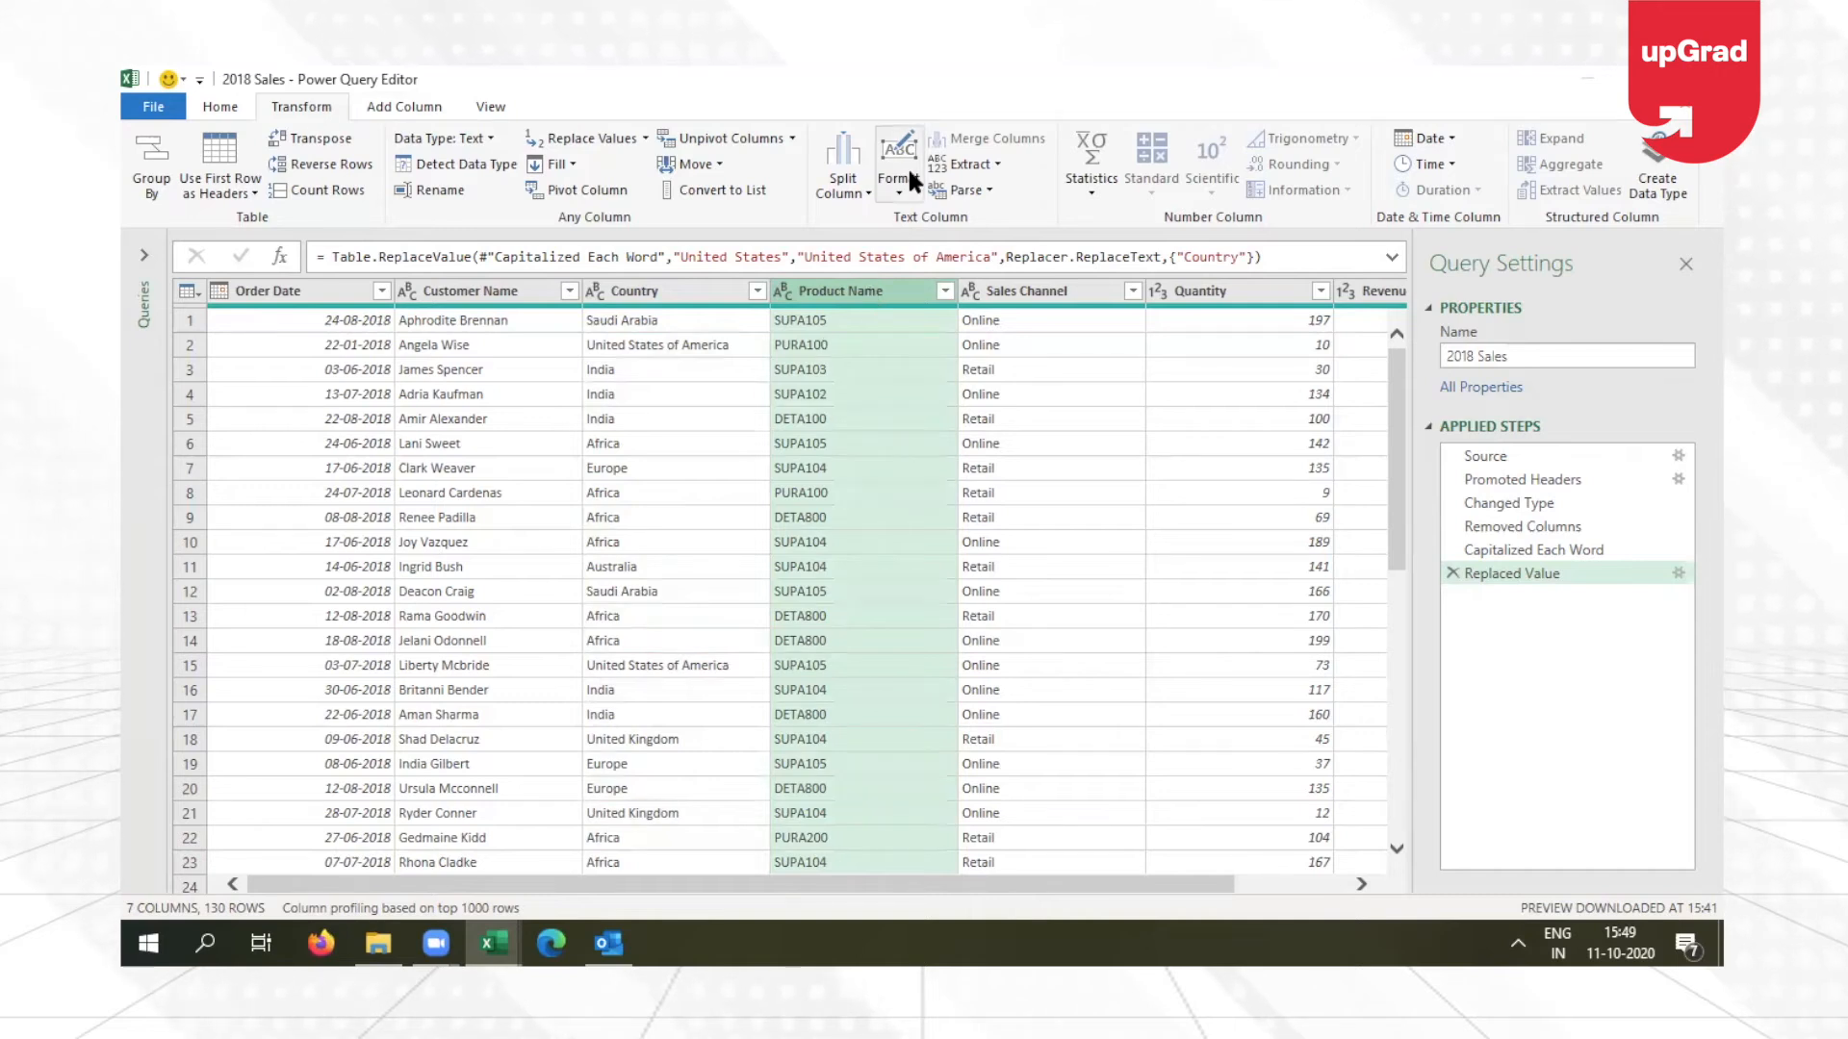
click(996, 166)
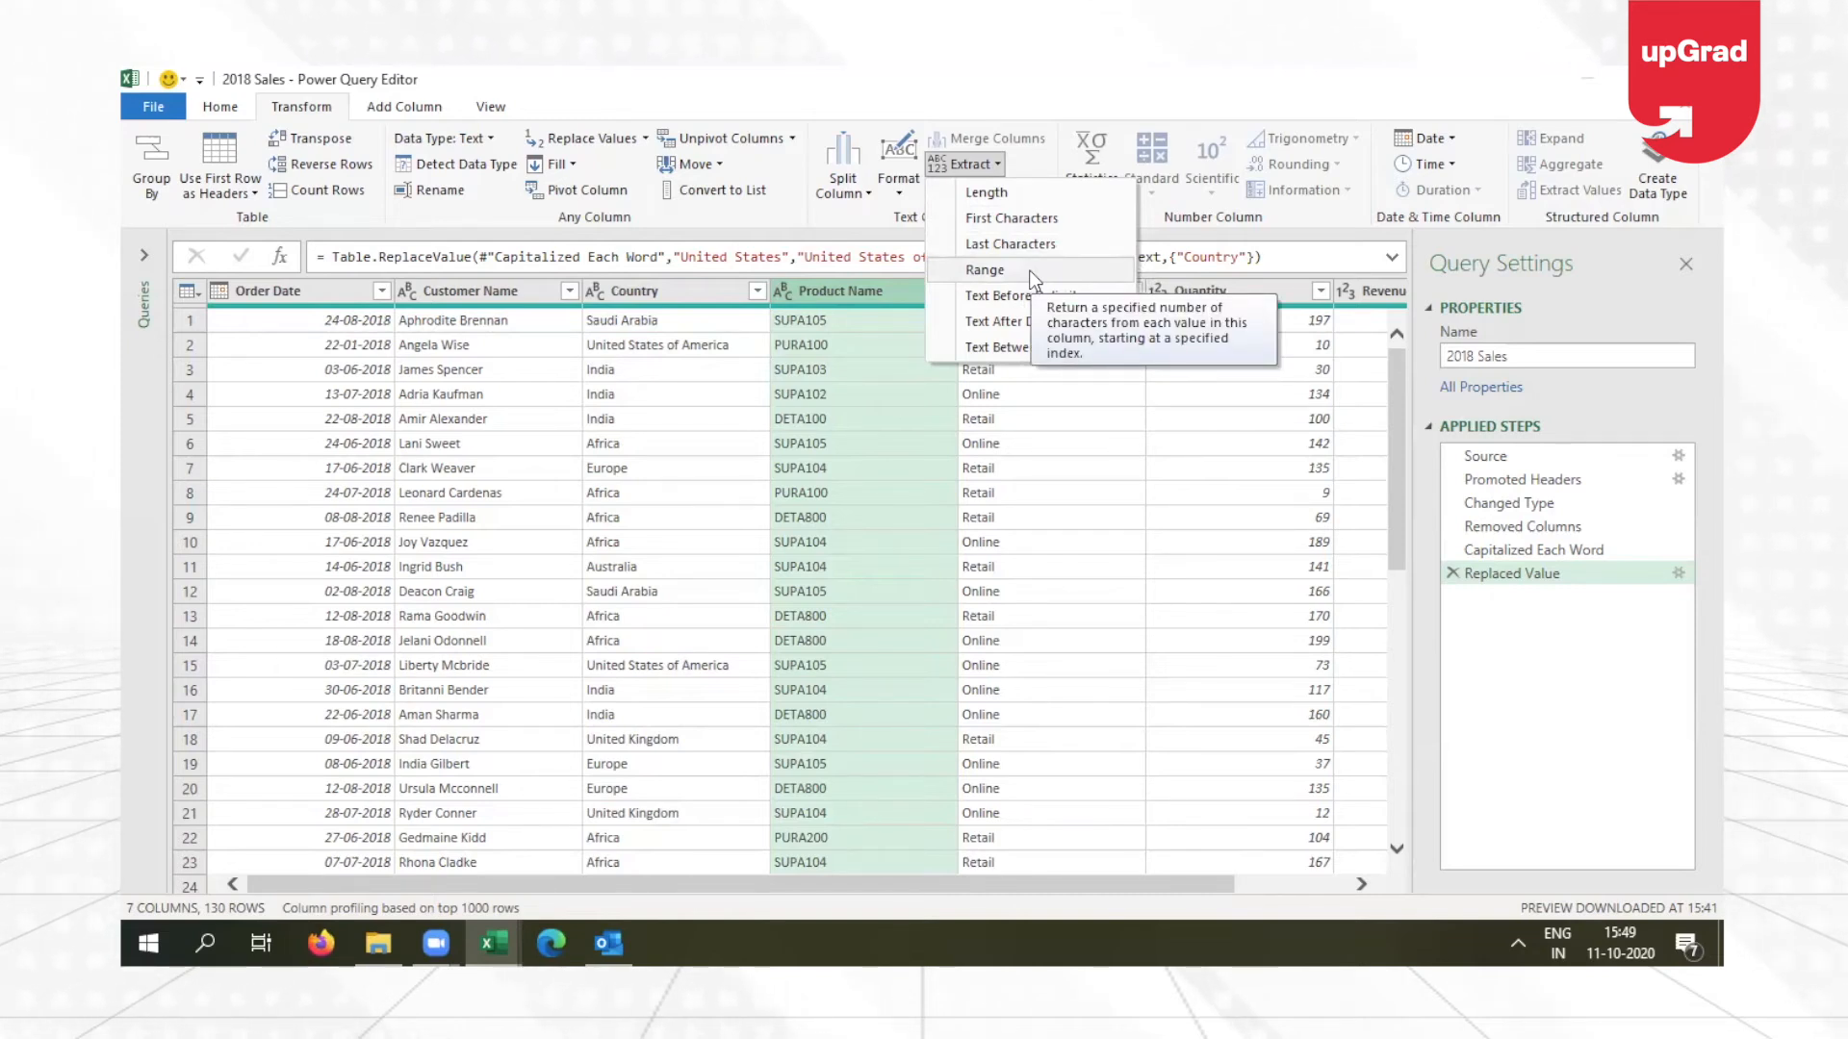
click(1058, 224)
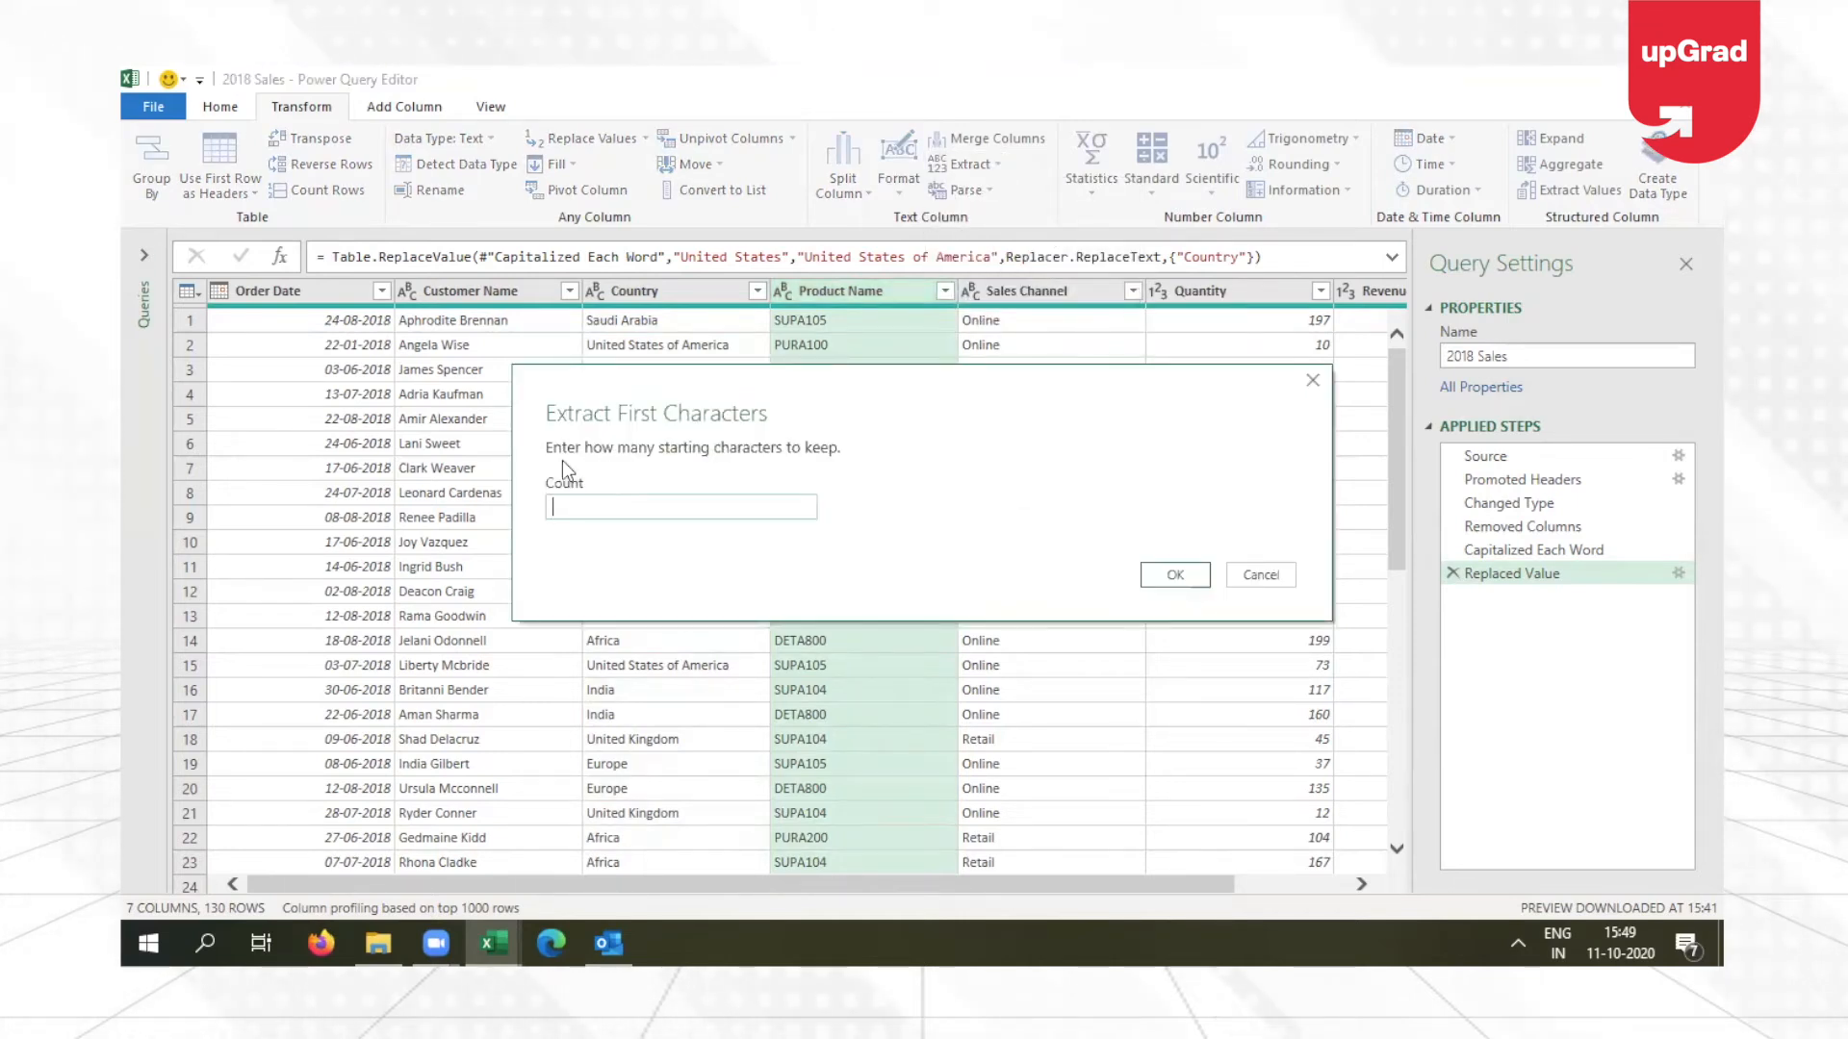
click(1261, 576)
click(983, 169)
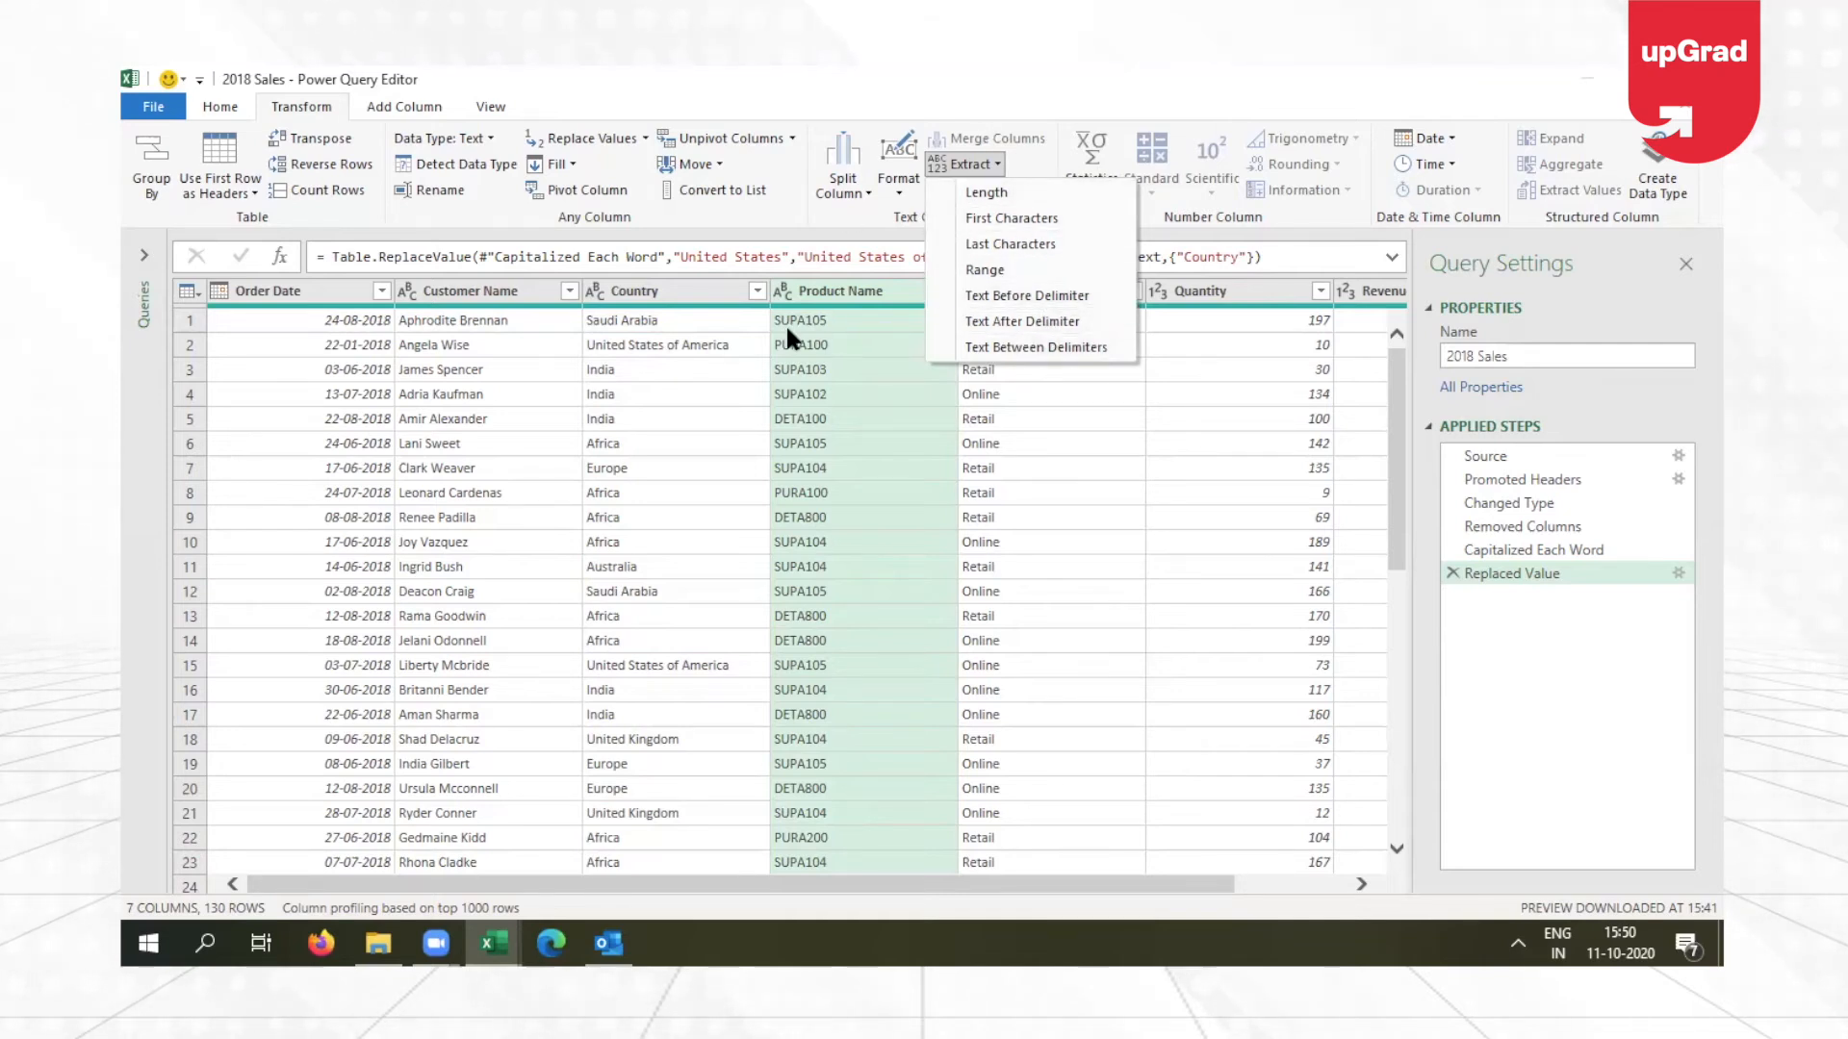
Split the Product Name column By Non-Digit to Digit.
click(852, 193)
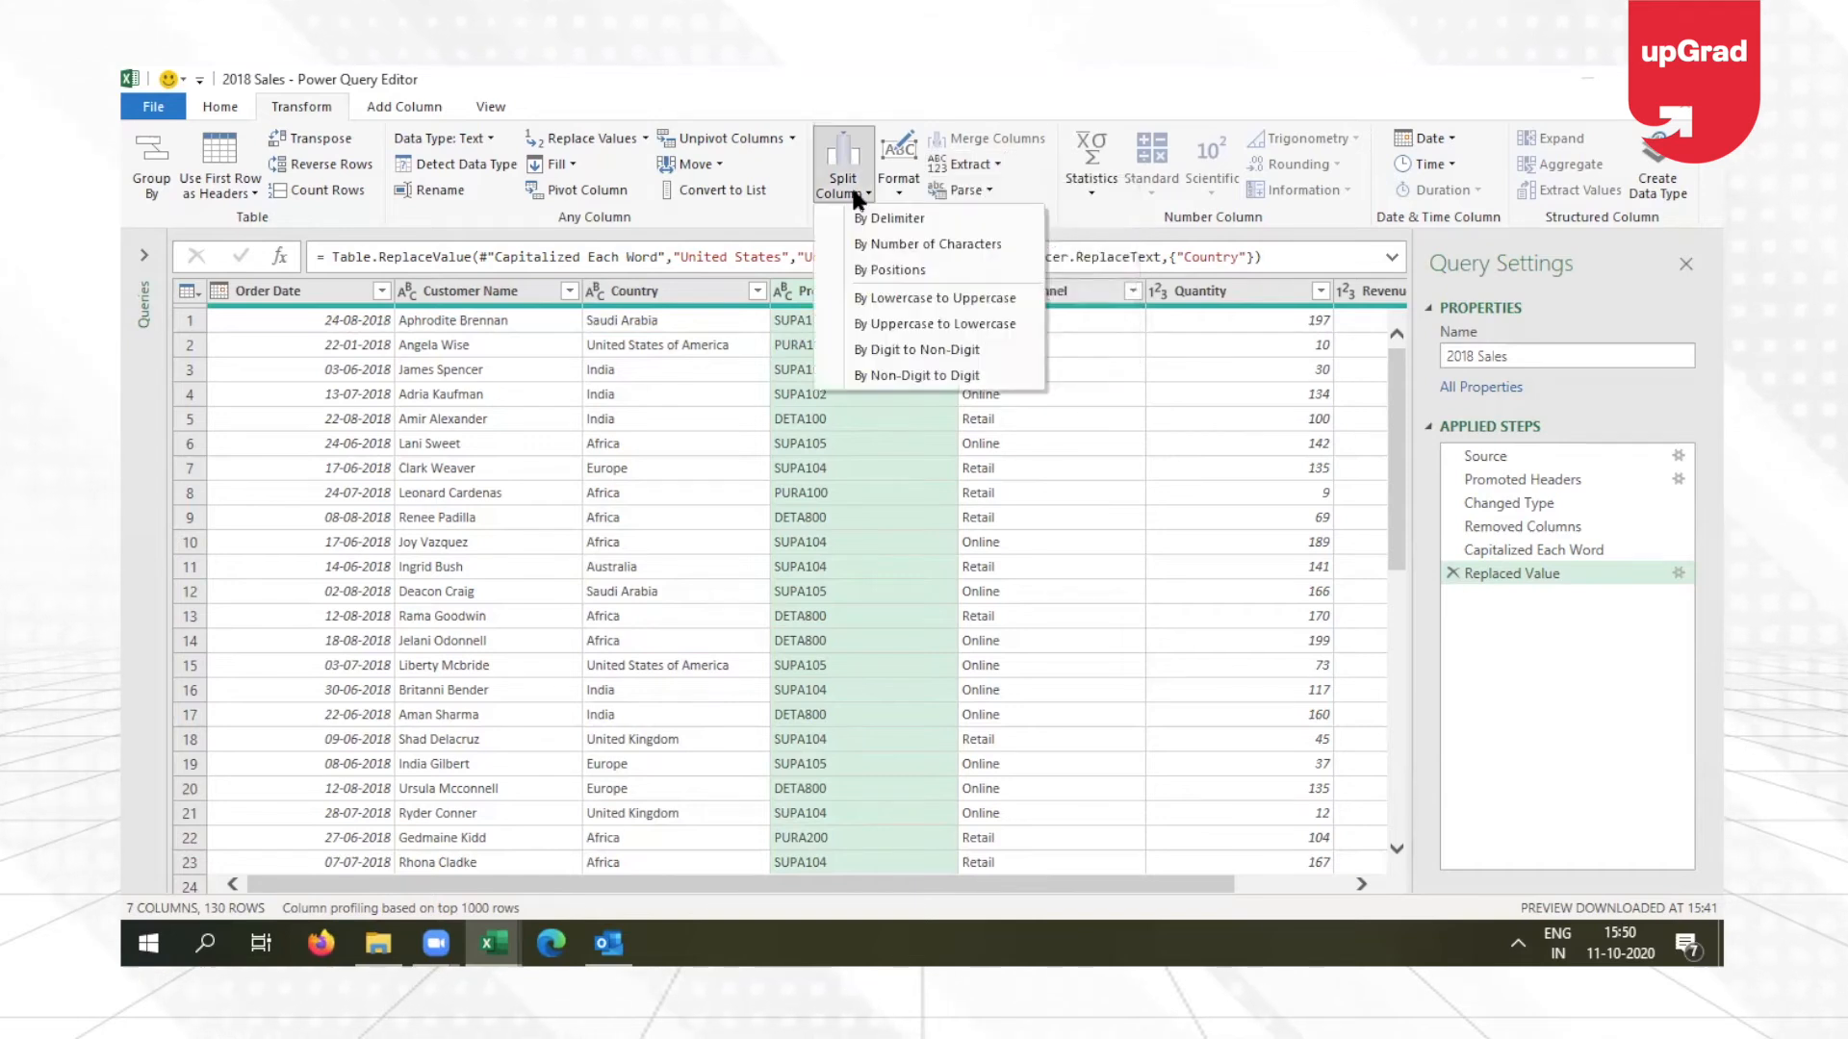
click(853, 192)
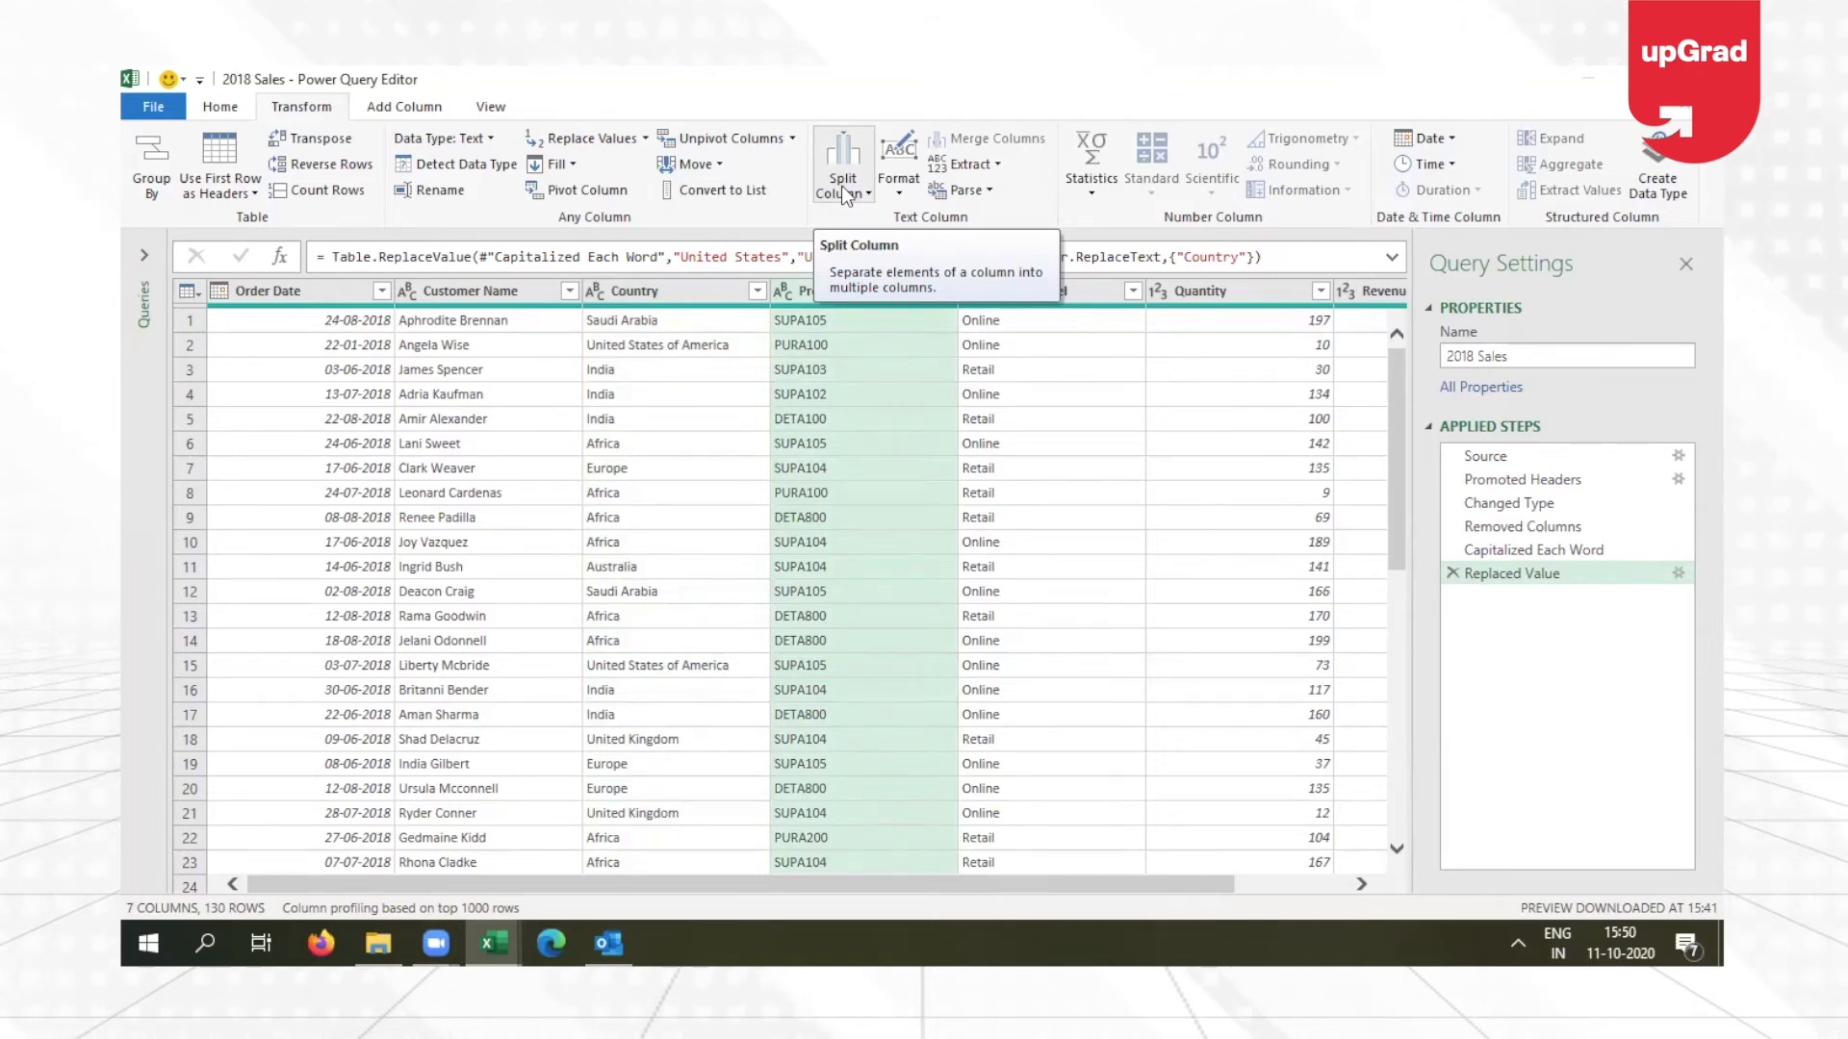
click(844, 195)
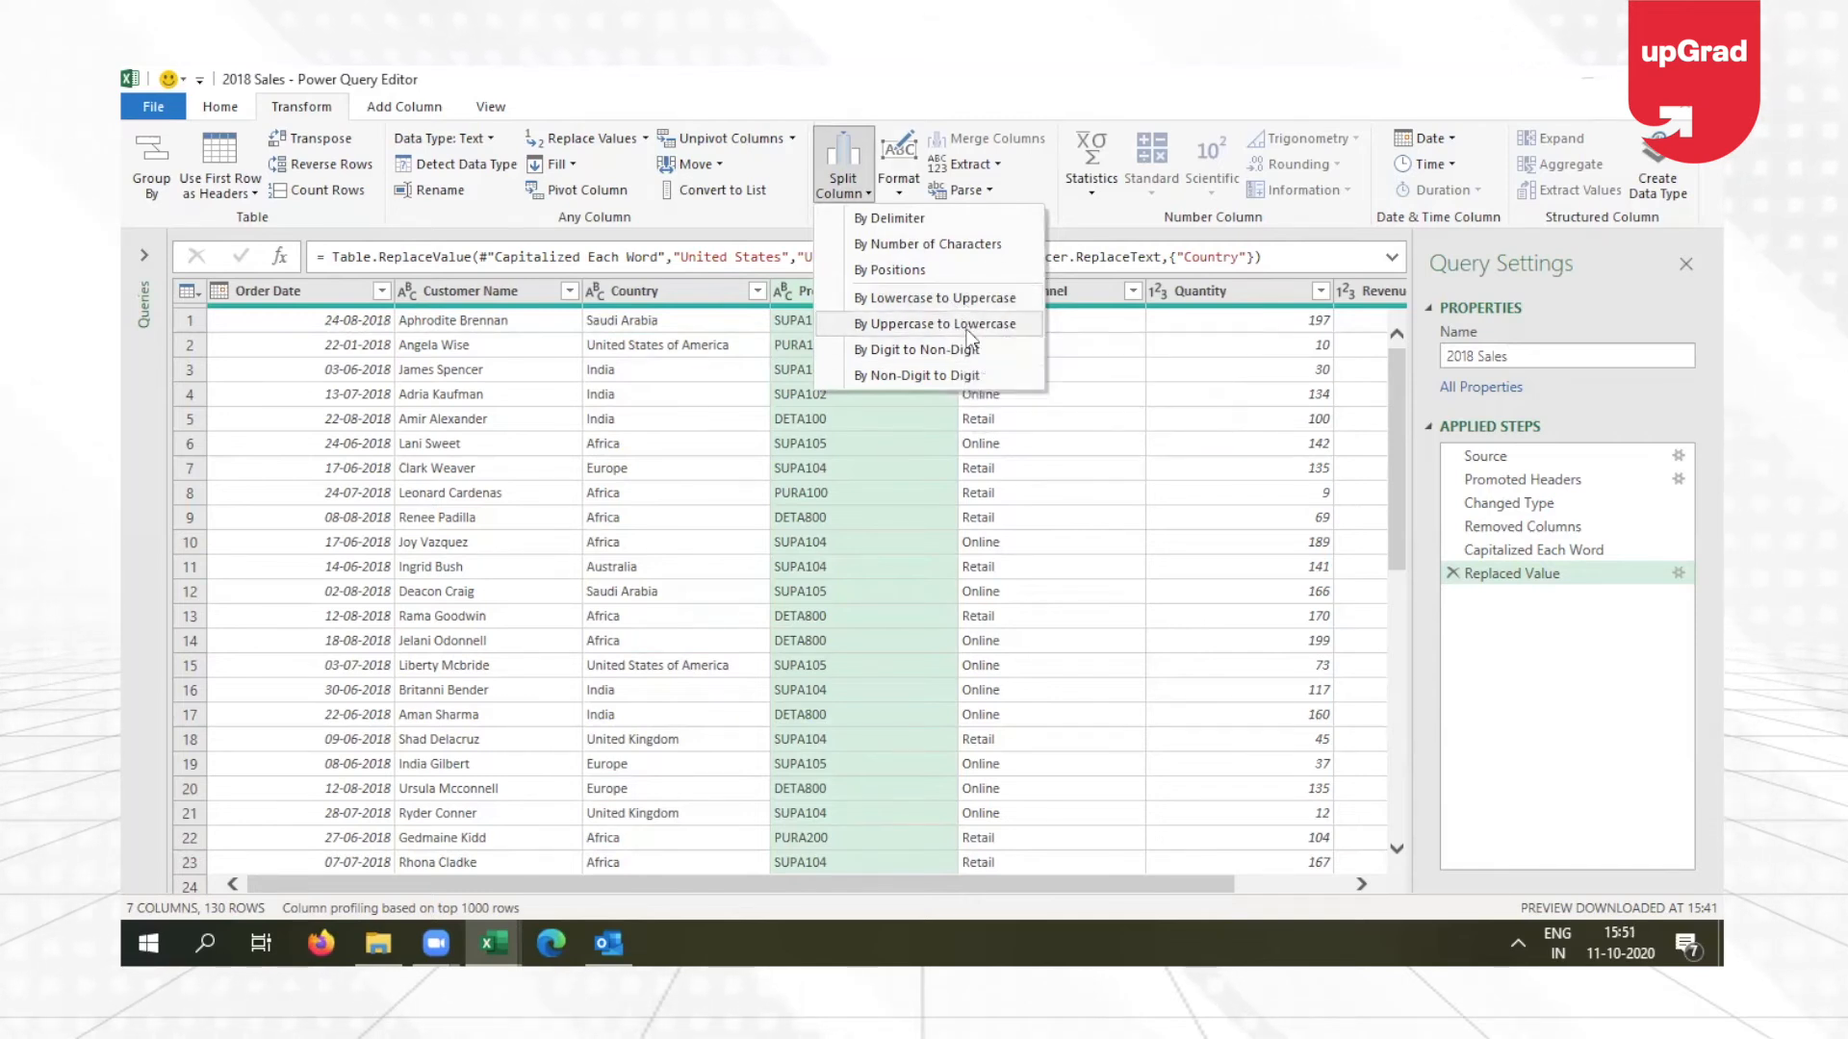
click(904, 375)
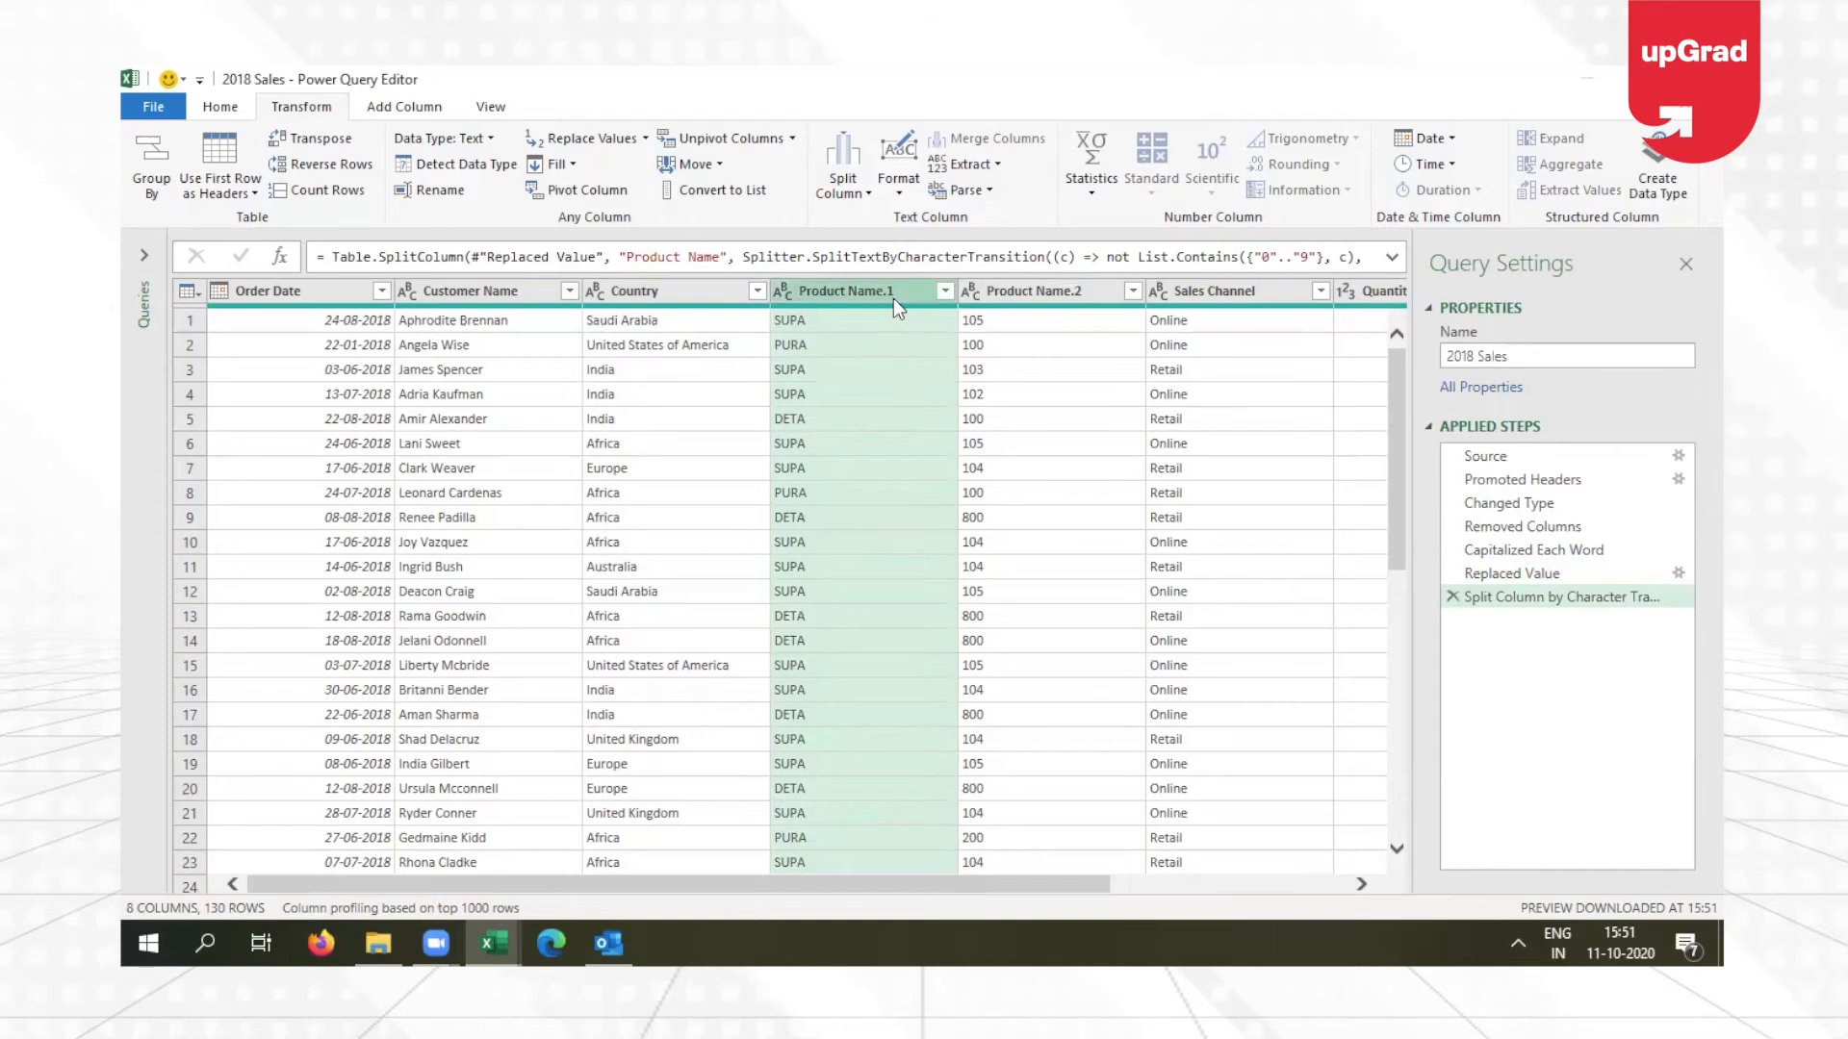
Remove the Product Name.2 column from the 2018 Sales query.
click(1079, 291)
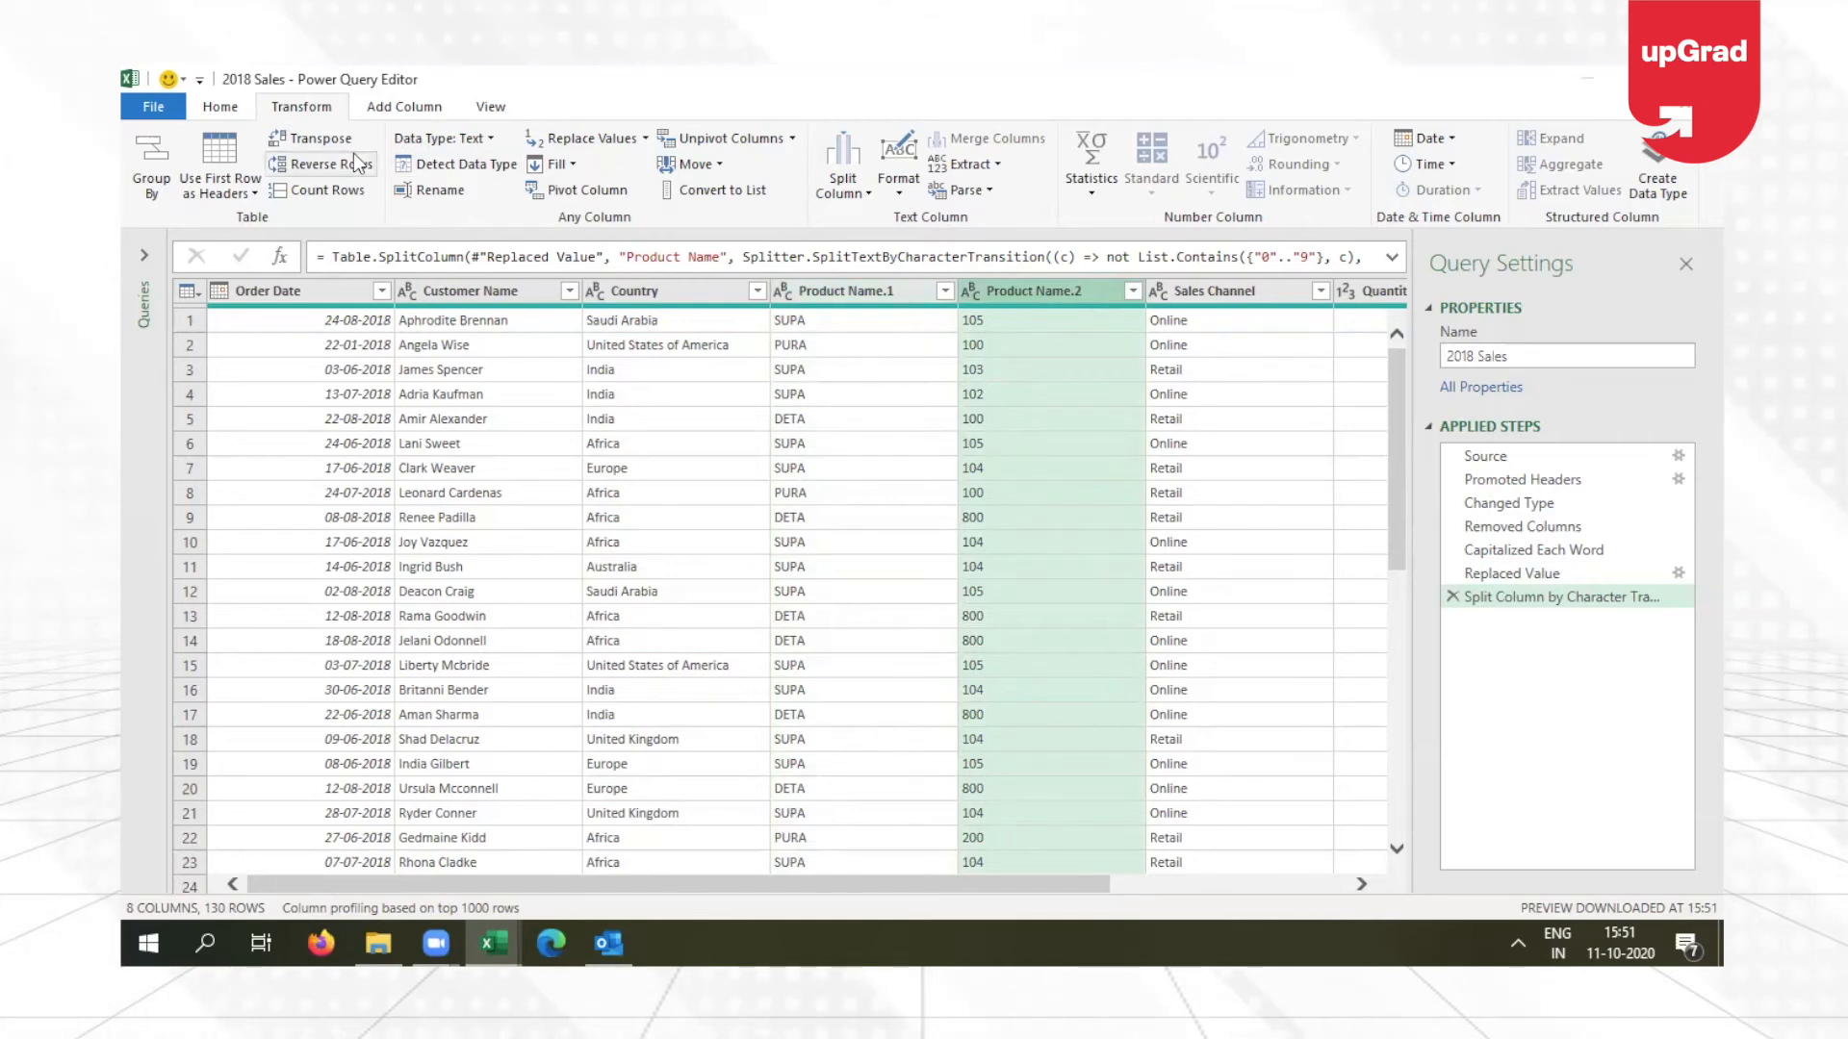
click(227, 108)
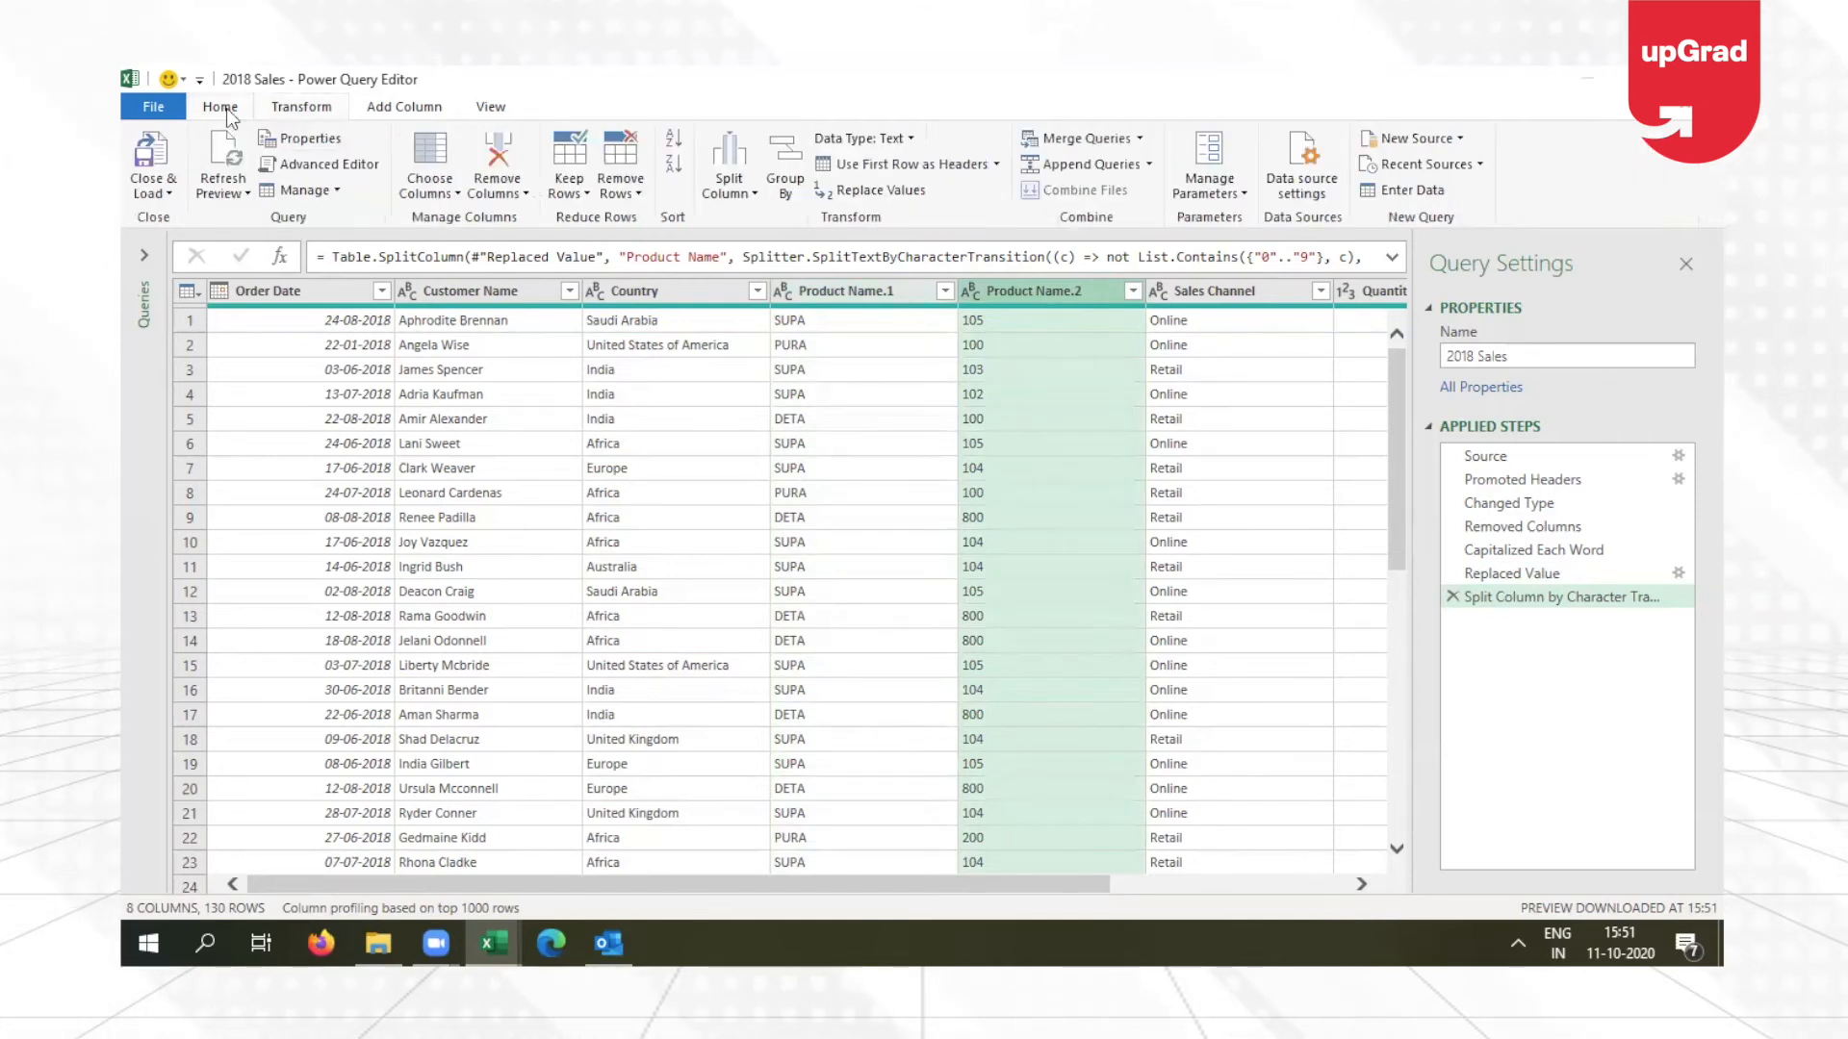
click(500, 155)
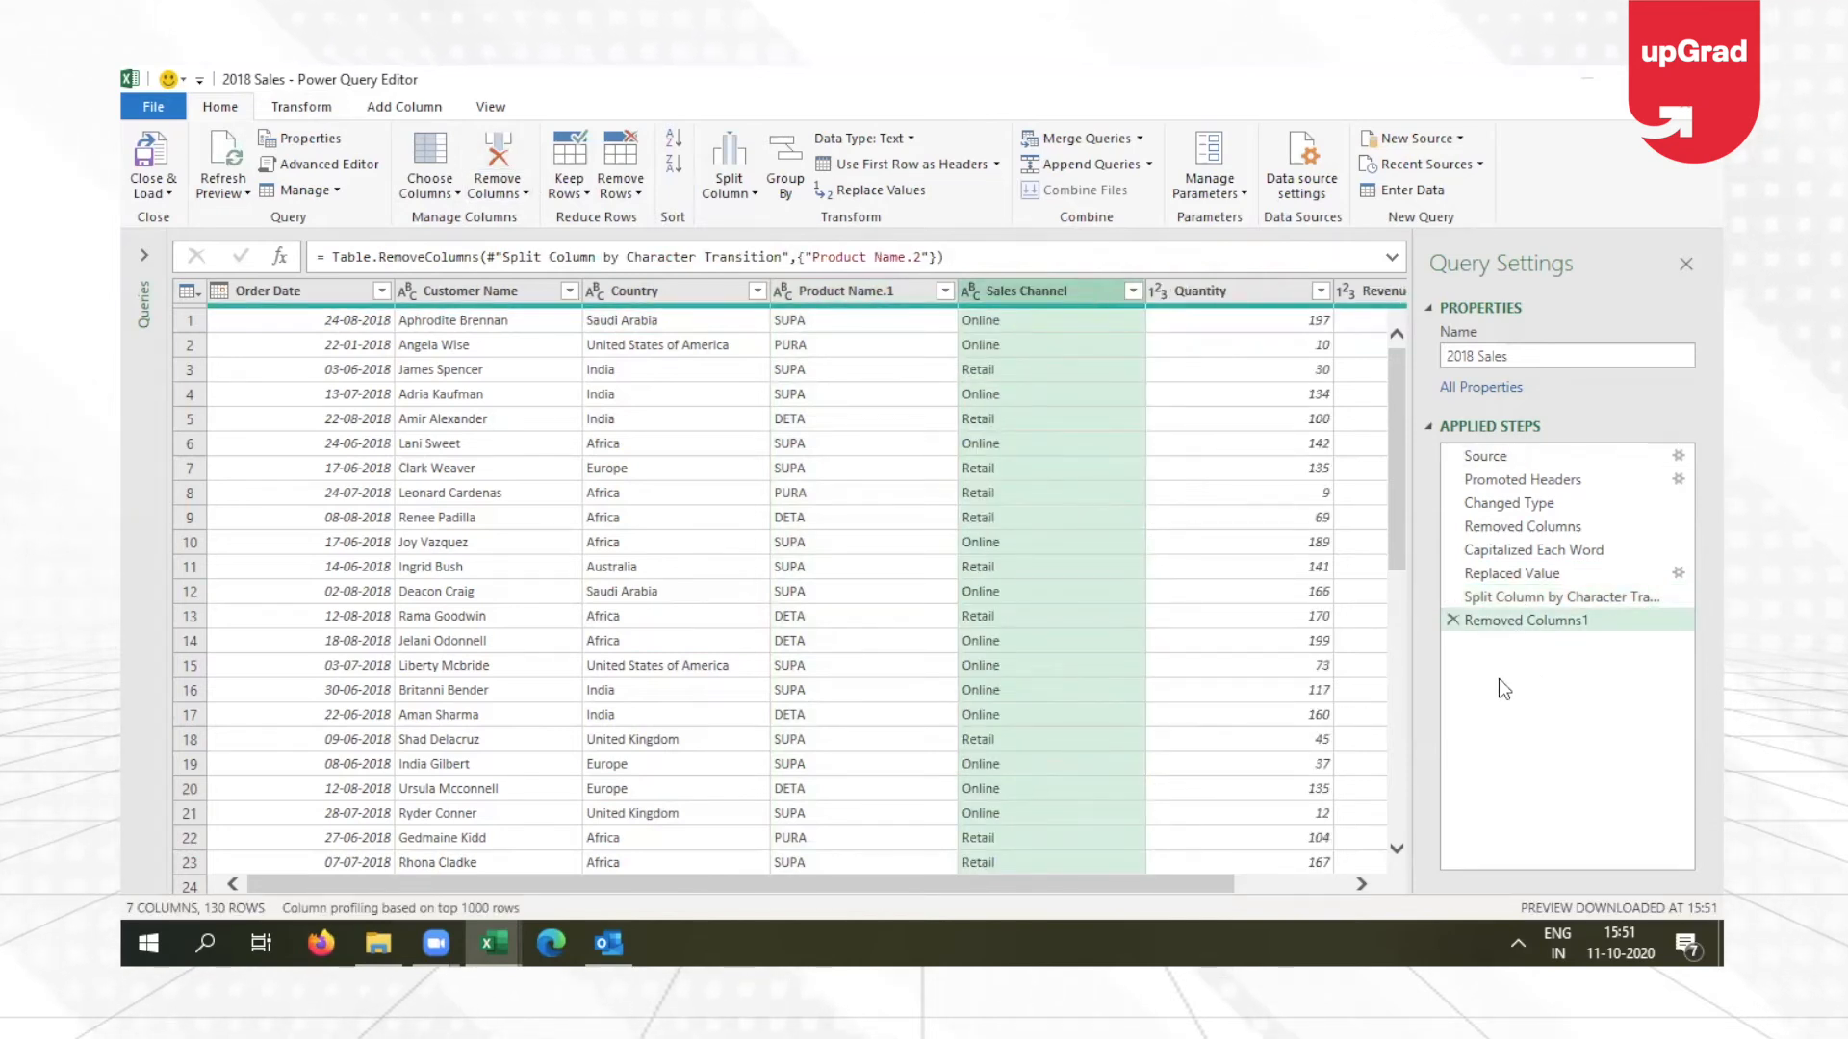
Rename the Product Name.1 column to Product Name.
click(898, 294)
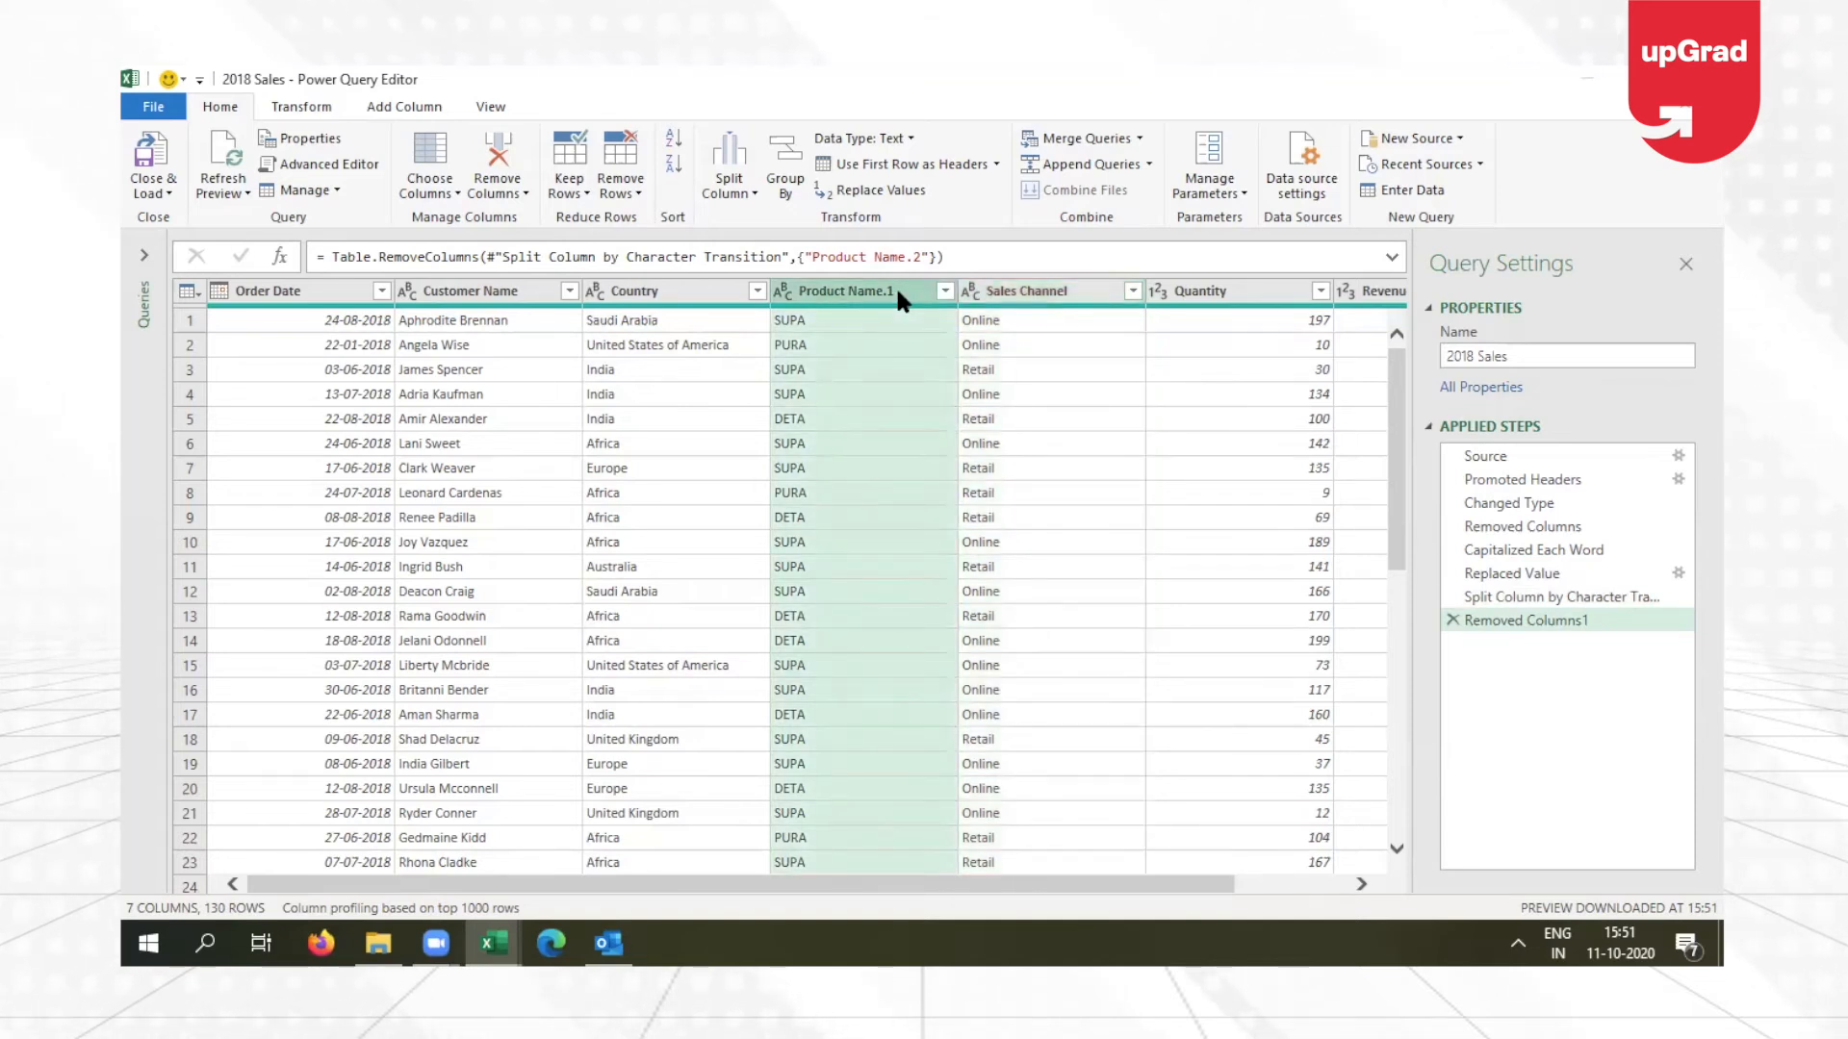
double_click(895, 289)
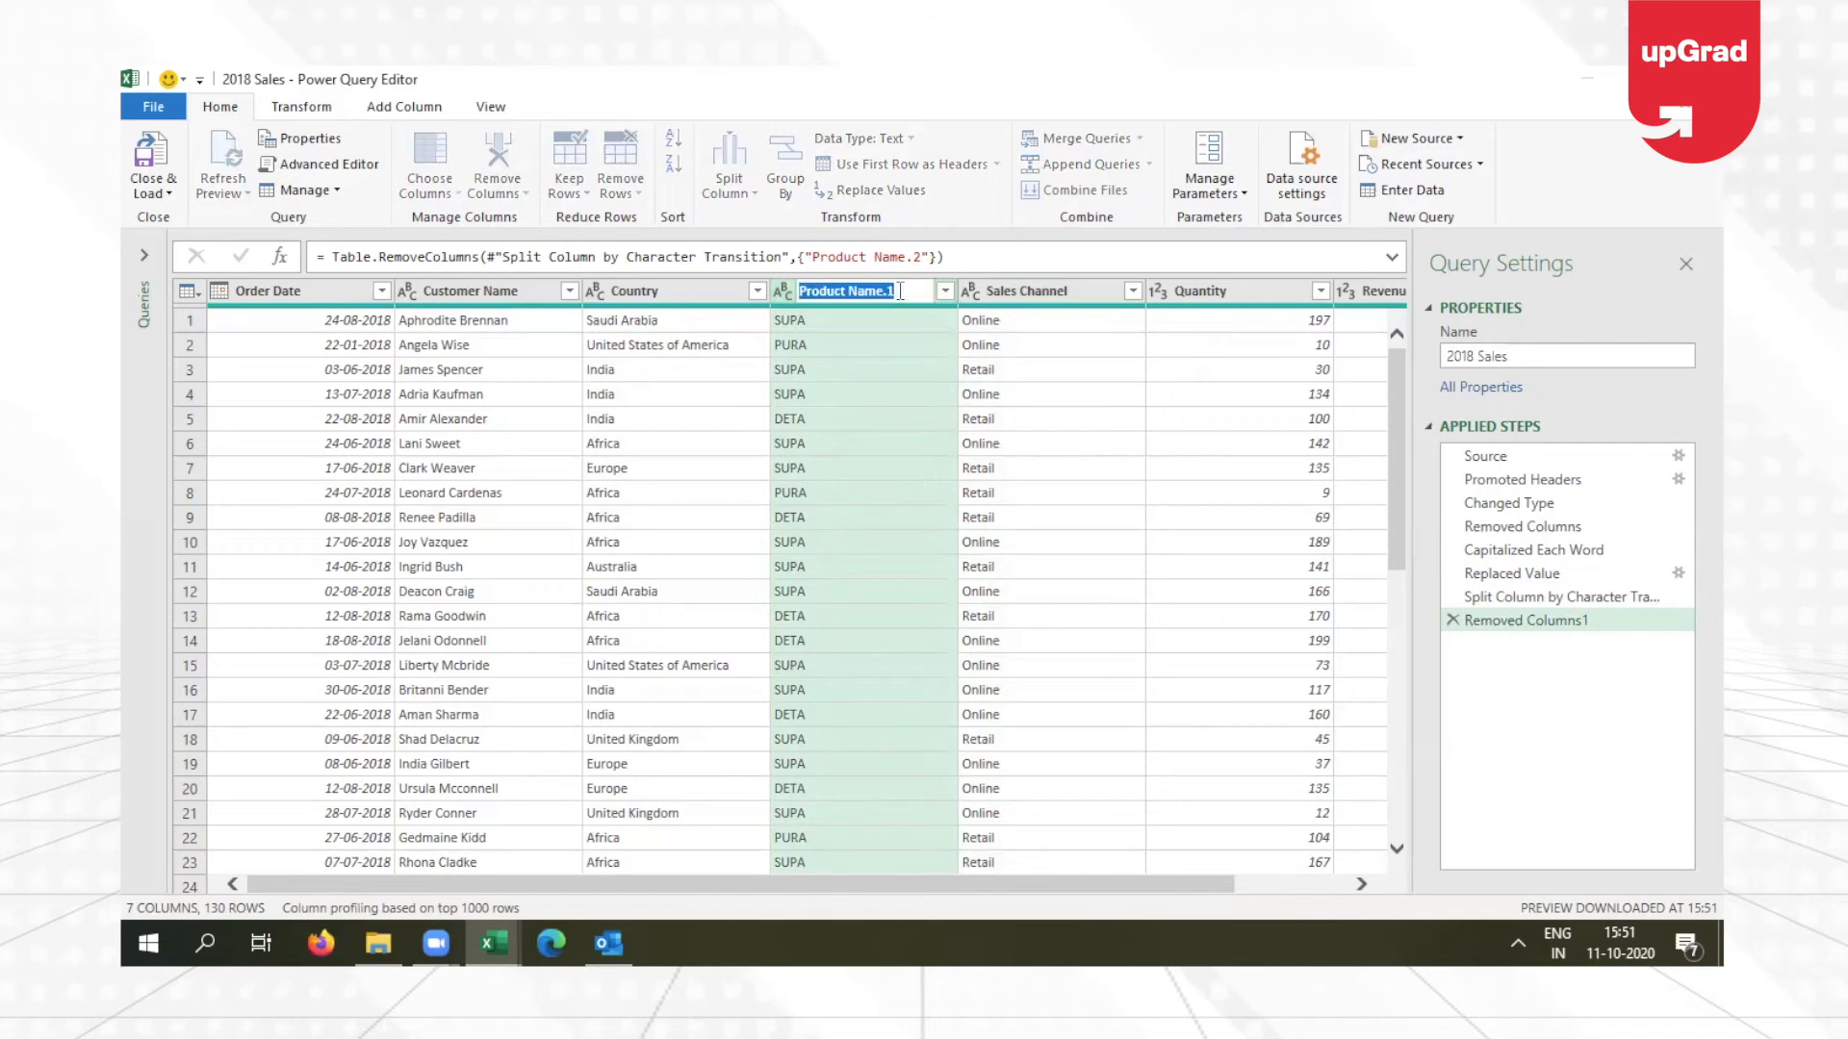
click(902, 292)
key(BackSpace)
key(BackSpace)
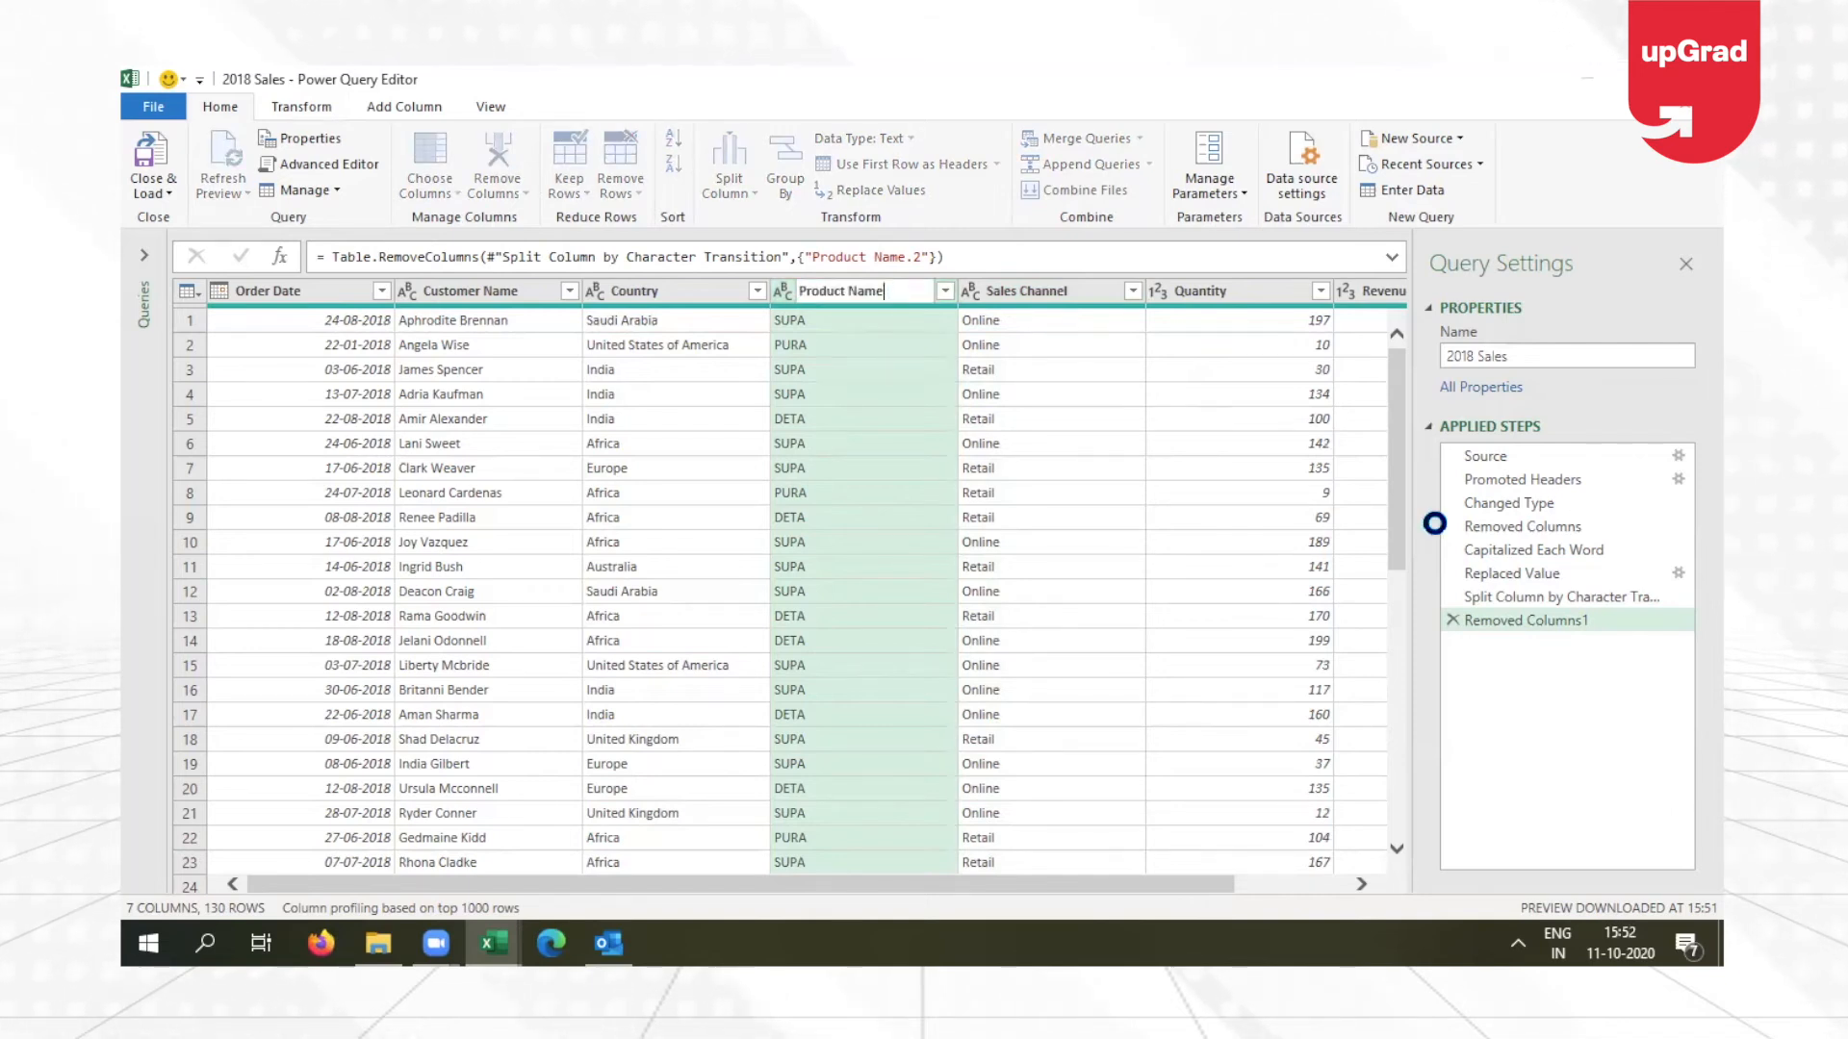
key(Return)
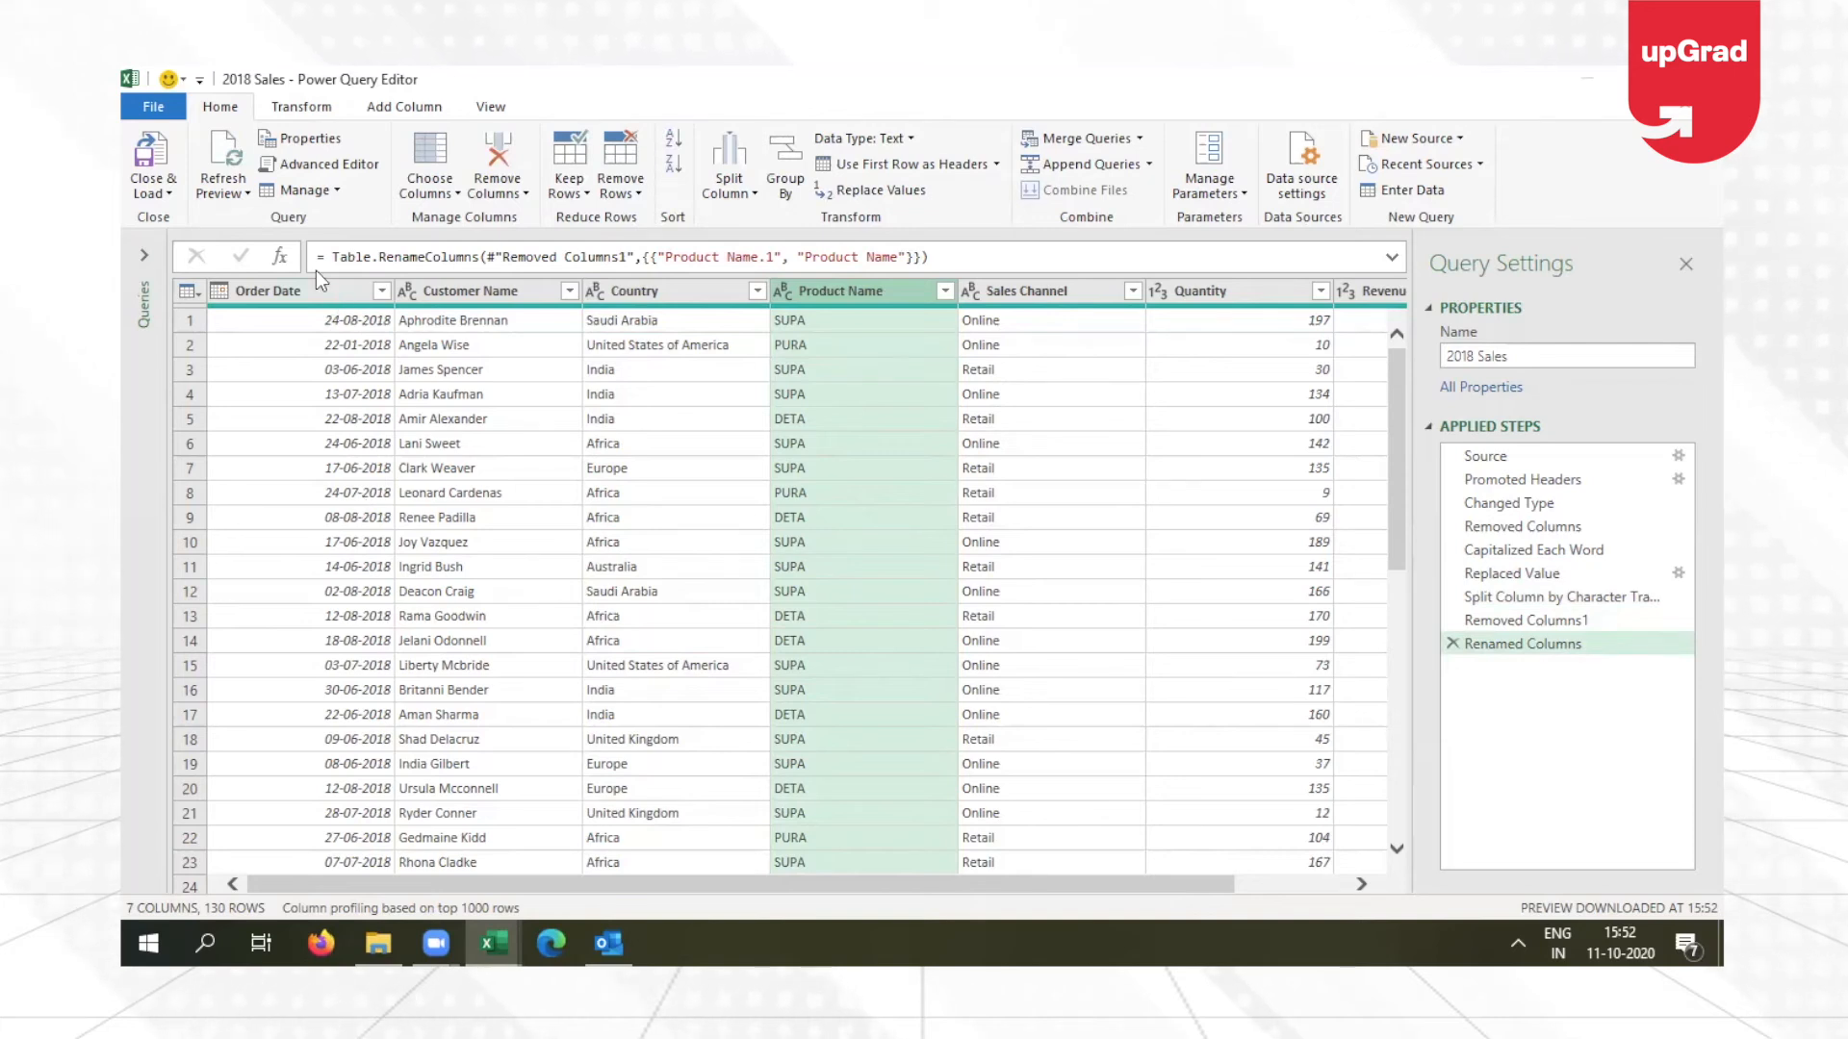
Check the data type assigned to the Order Date column.
click(321, 293)
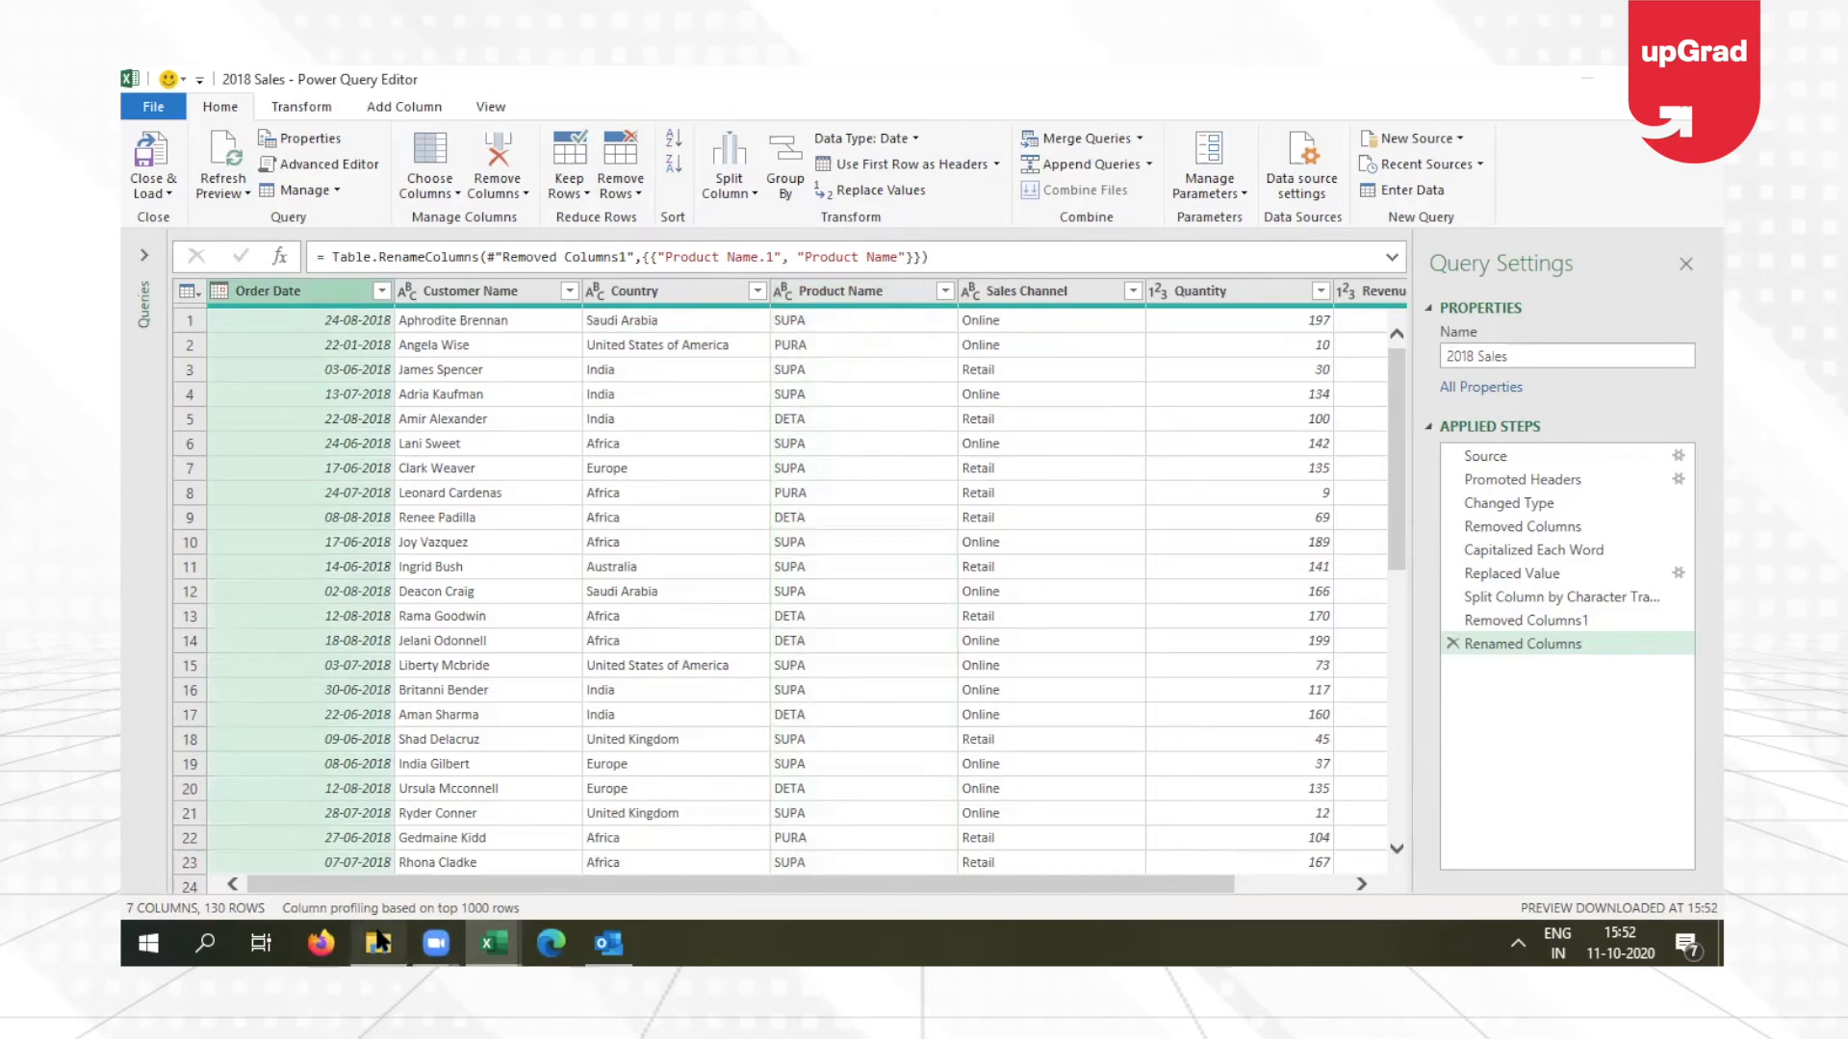
click(436, 943)
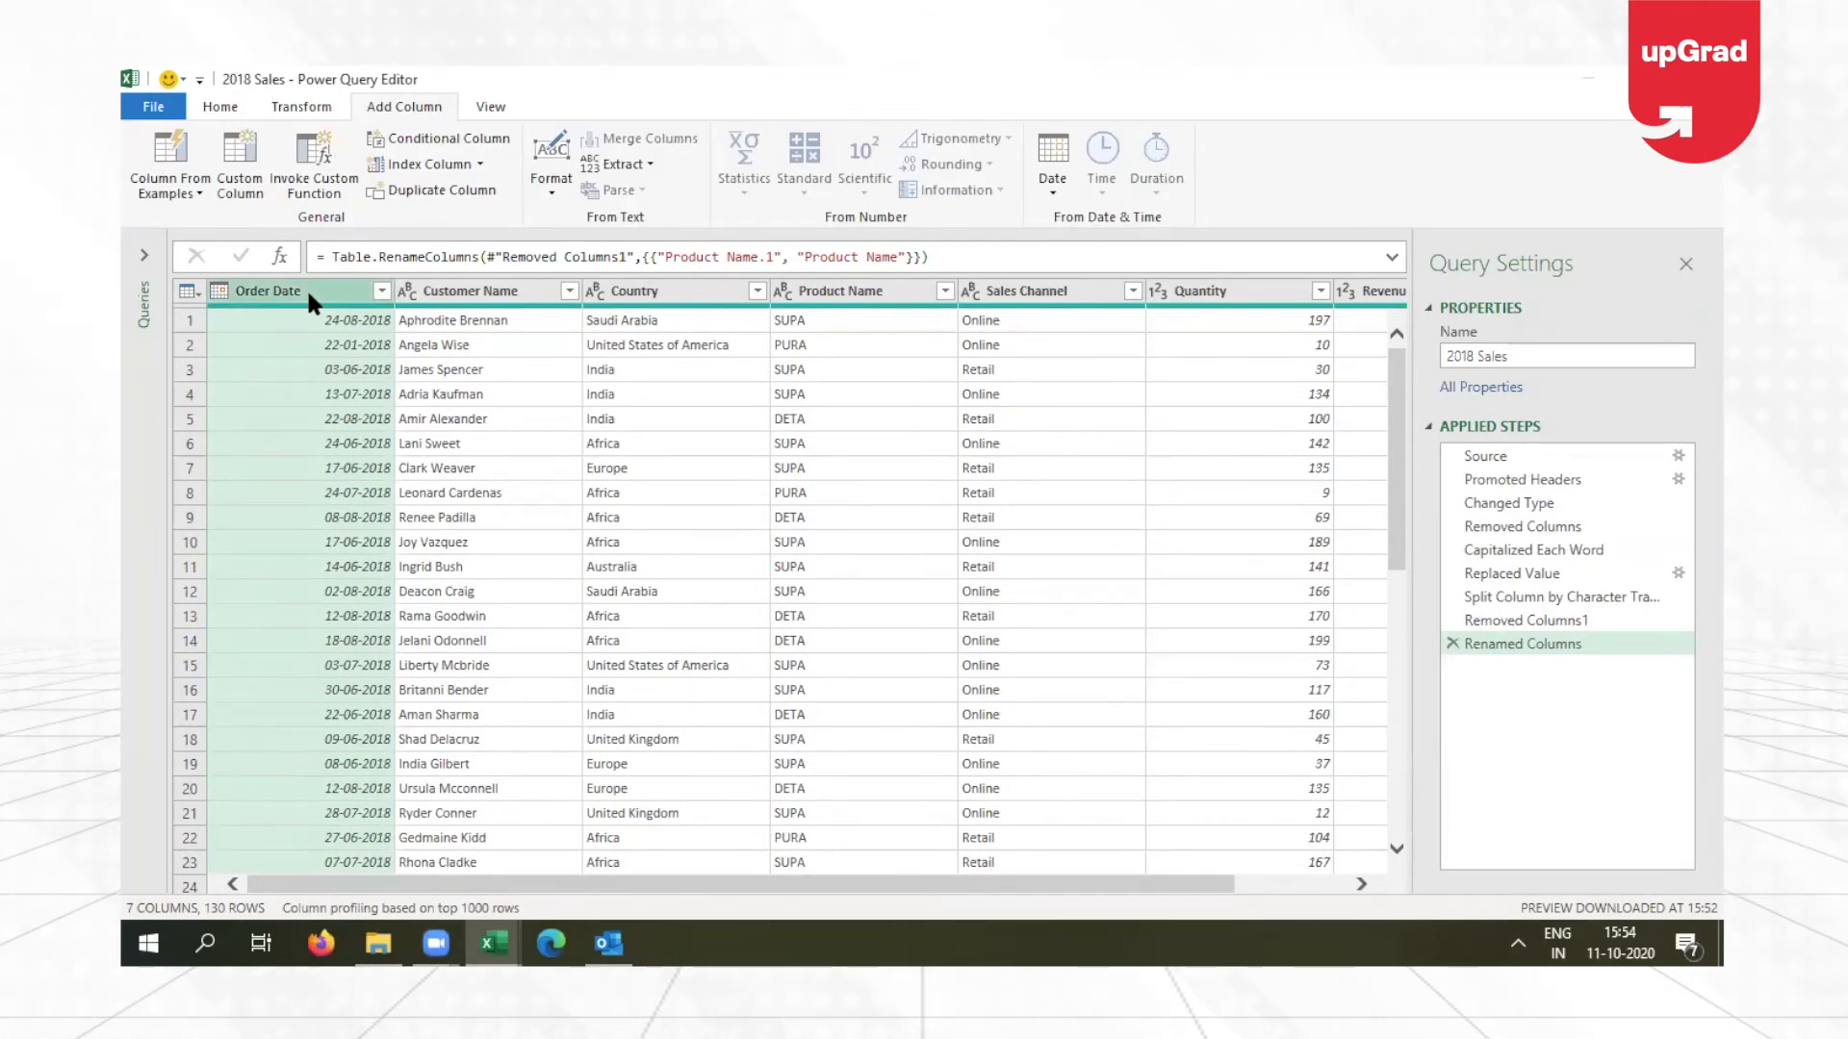
click(227, 107)
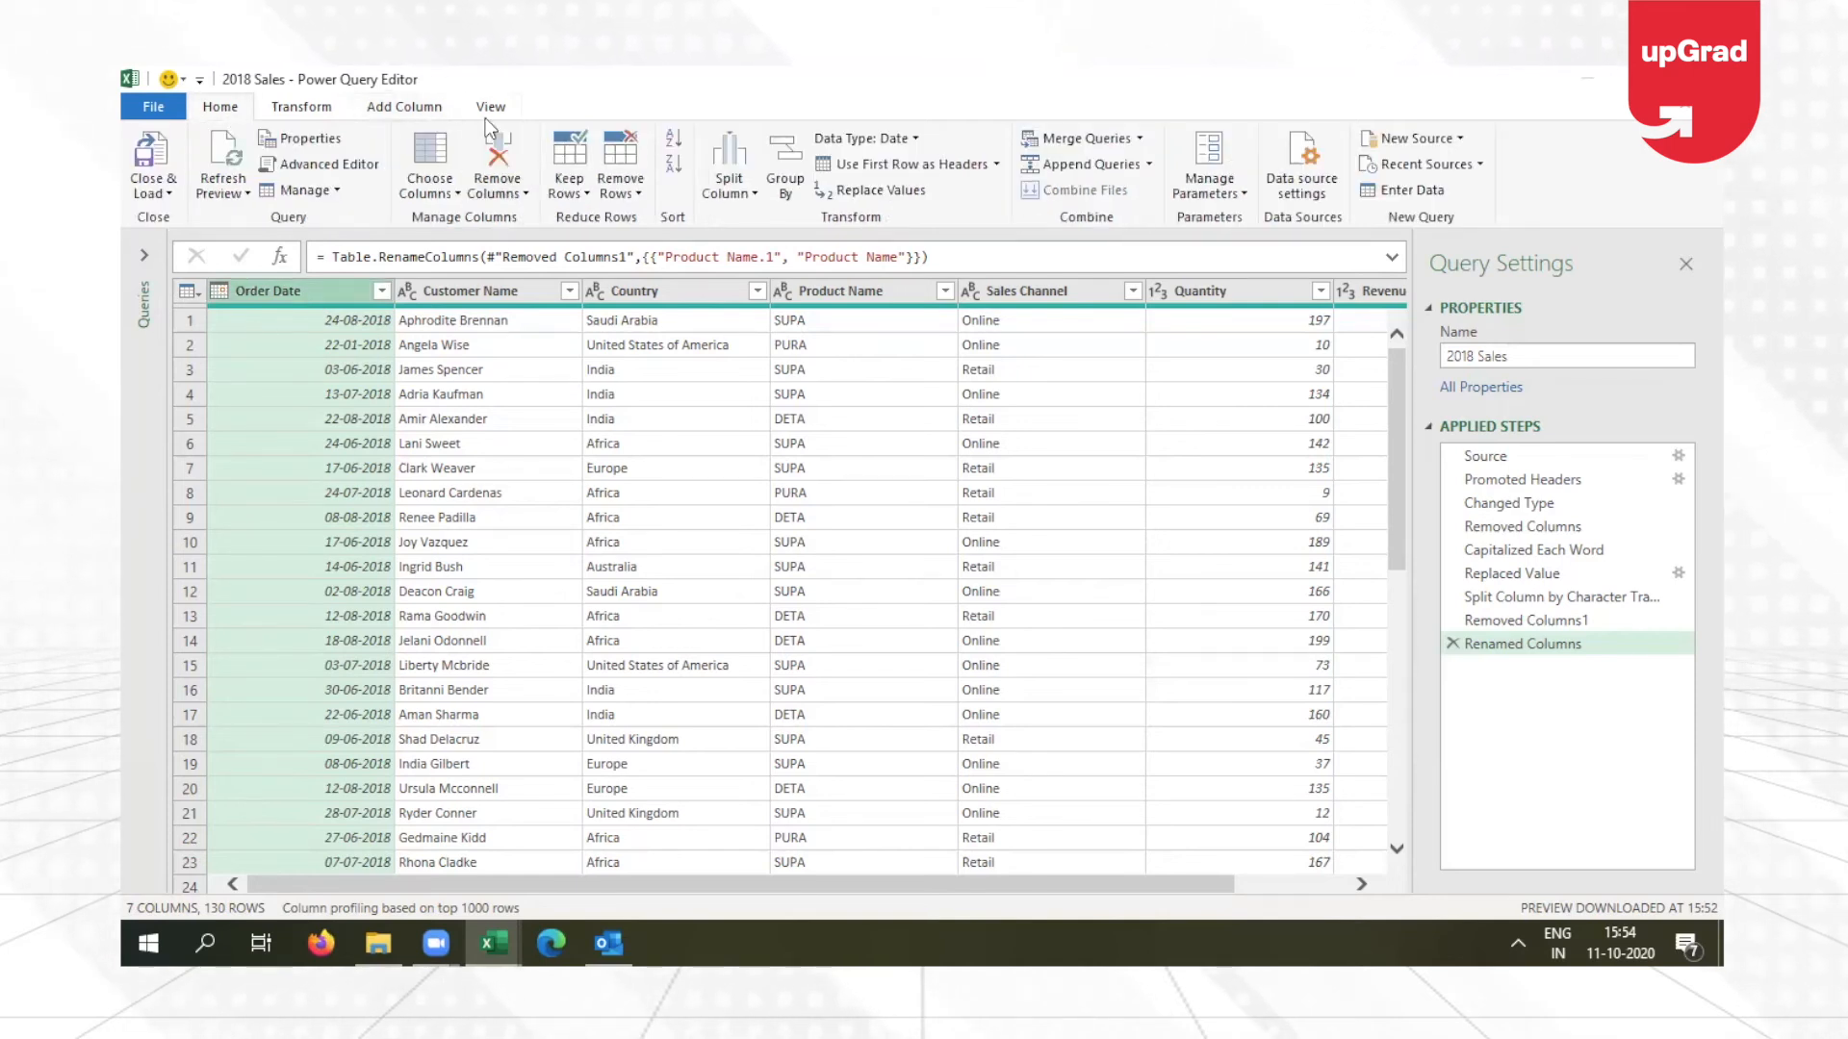
click(902, 137)
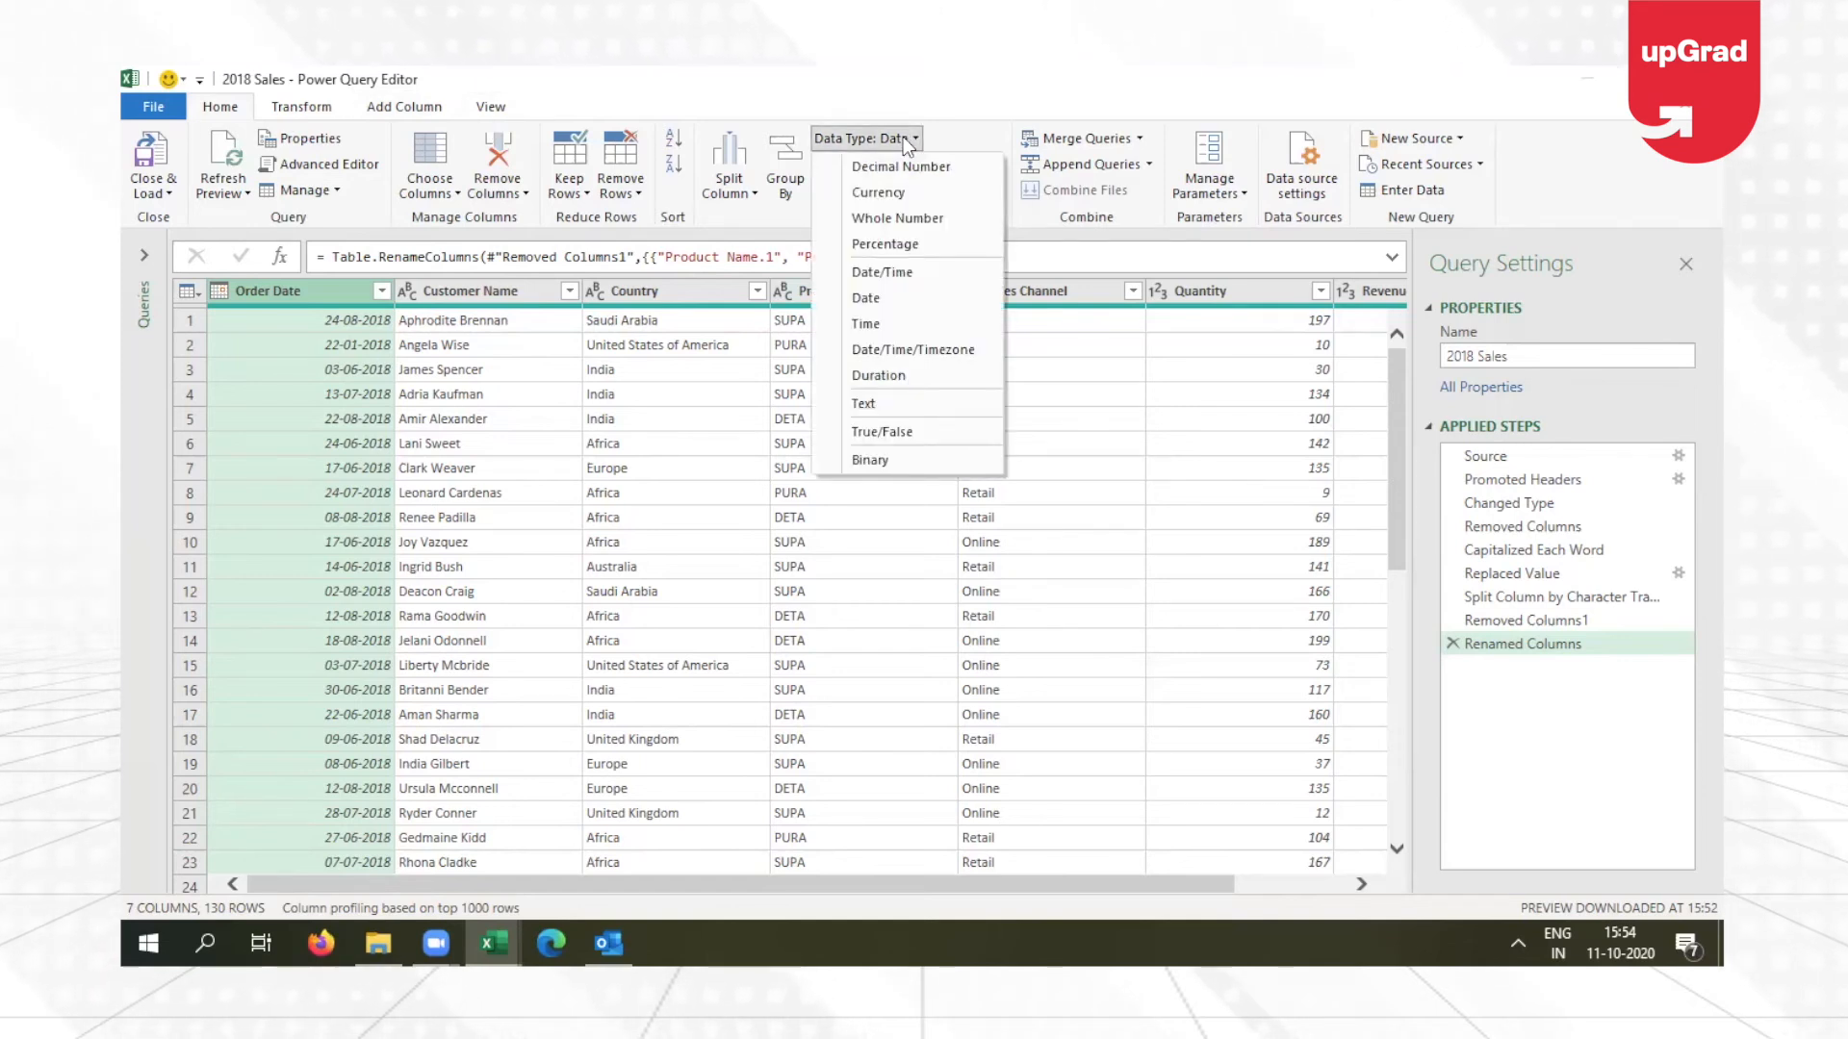
click(374, 110)
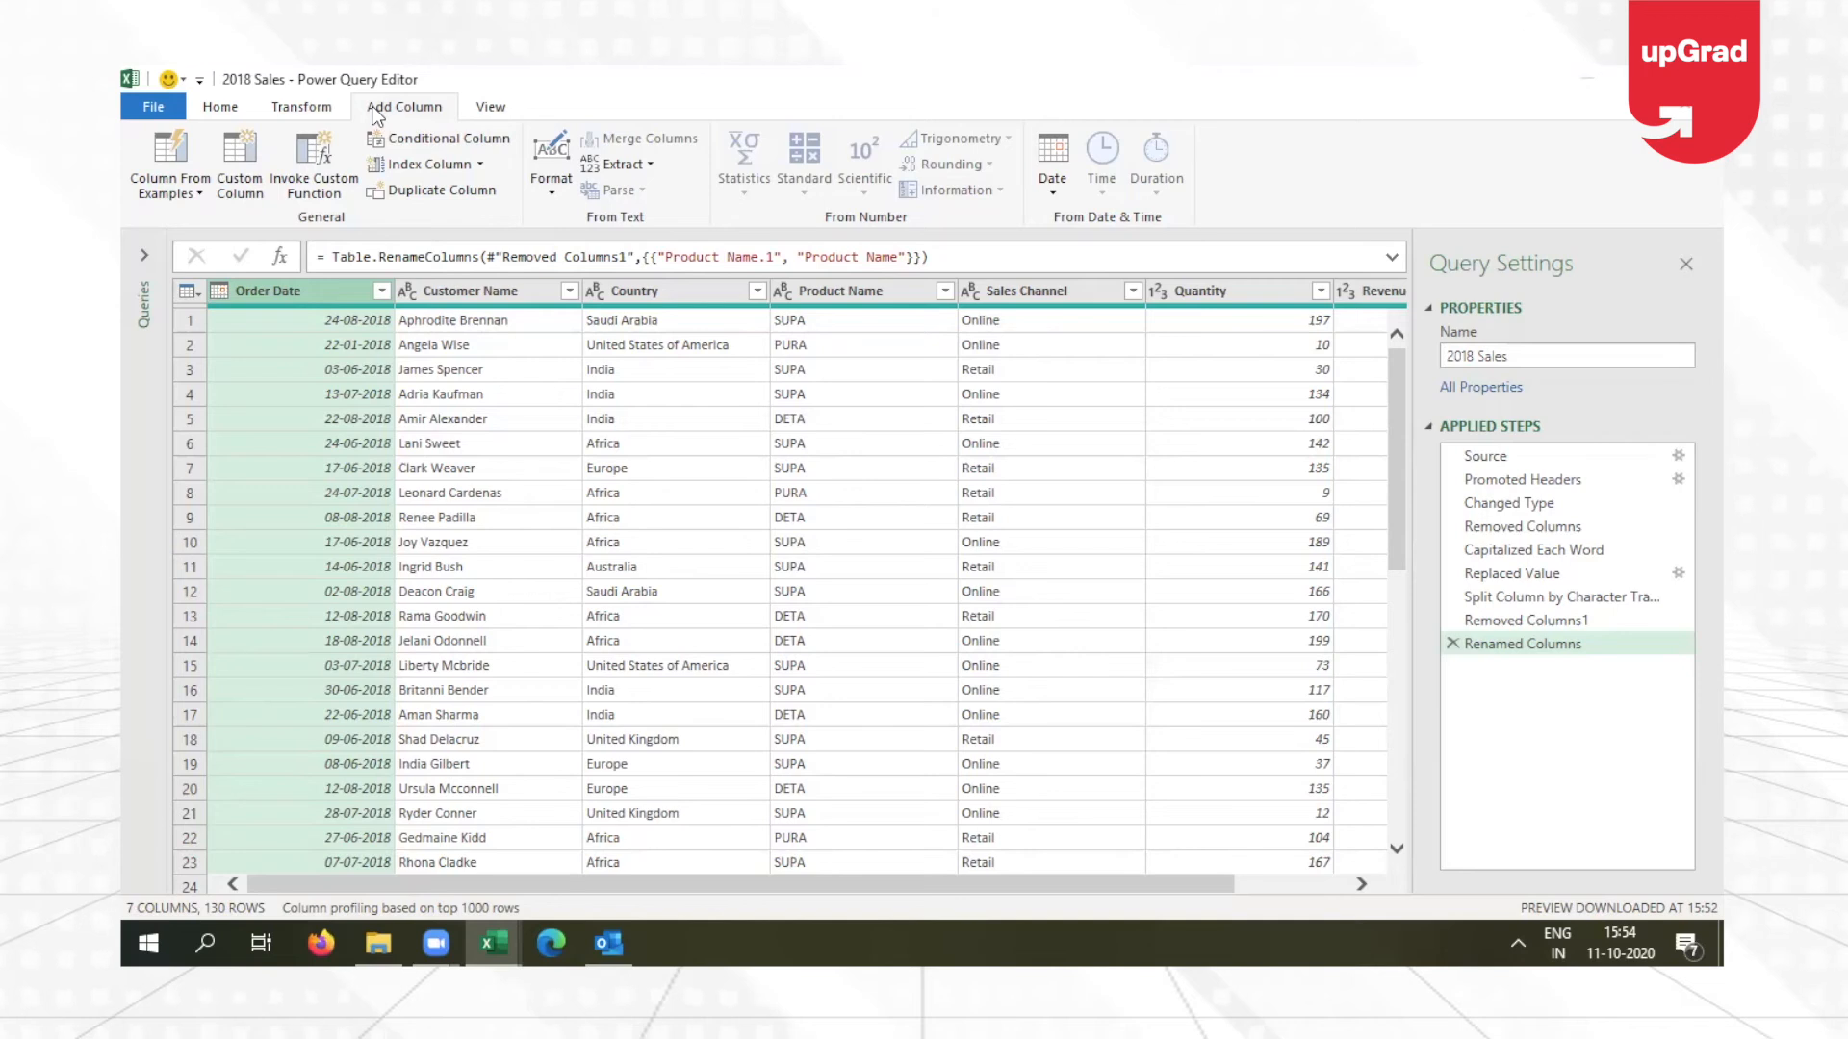
Try adding a month number column from Order Date and delete the resulting applied step.
click(1059, 188)
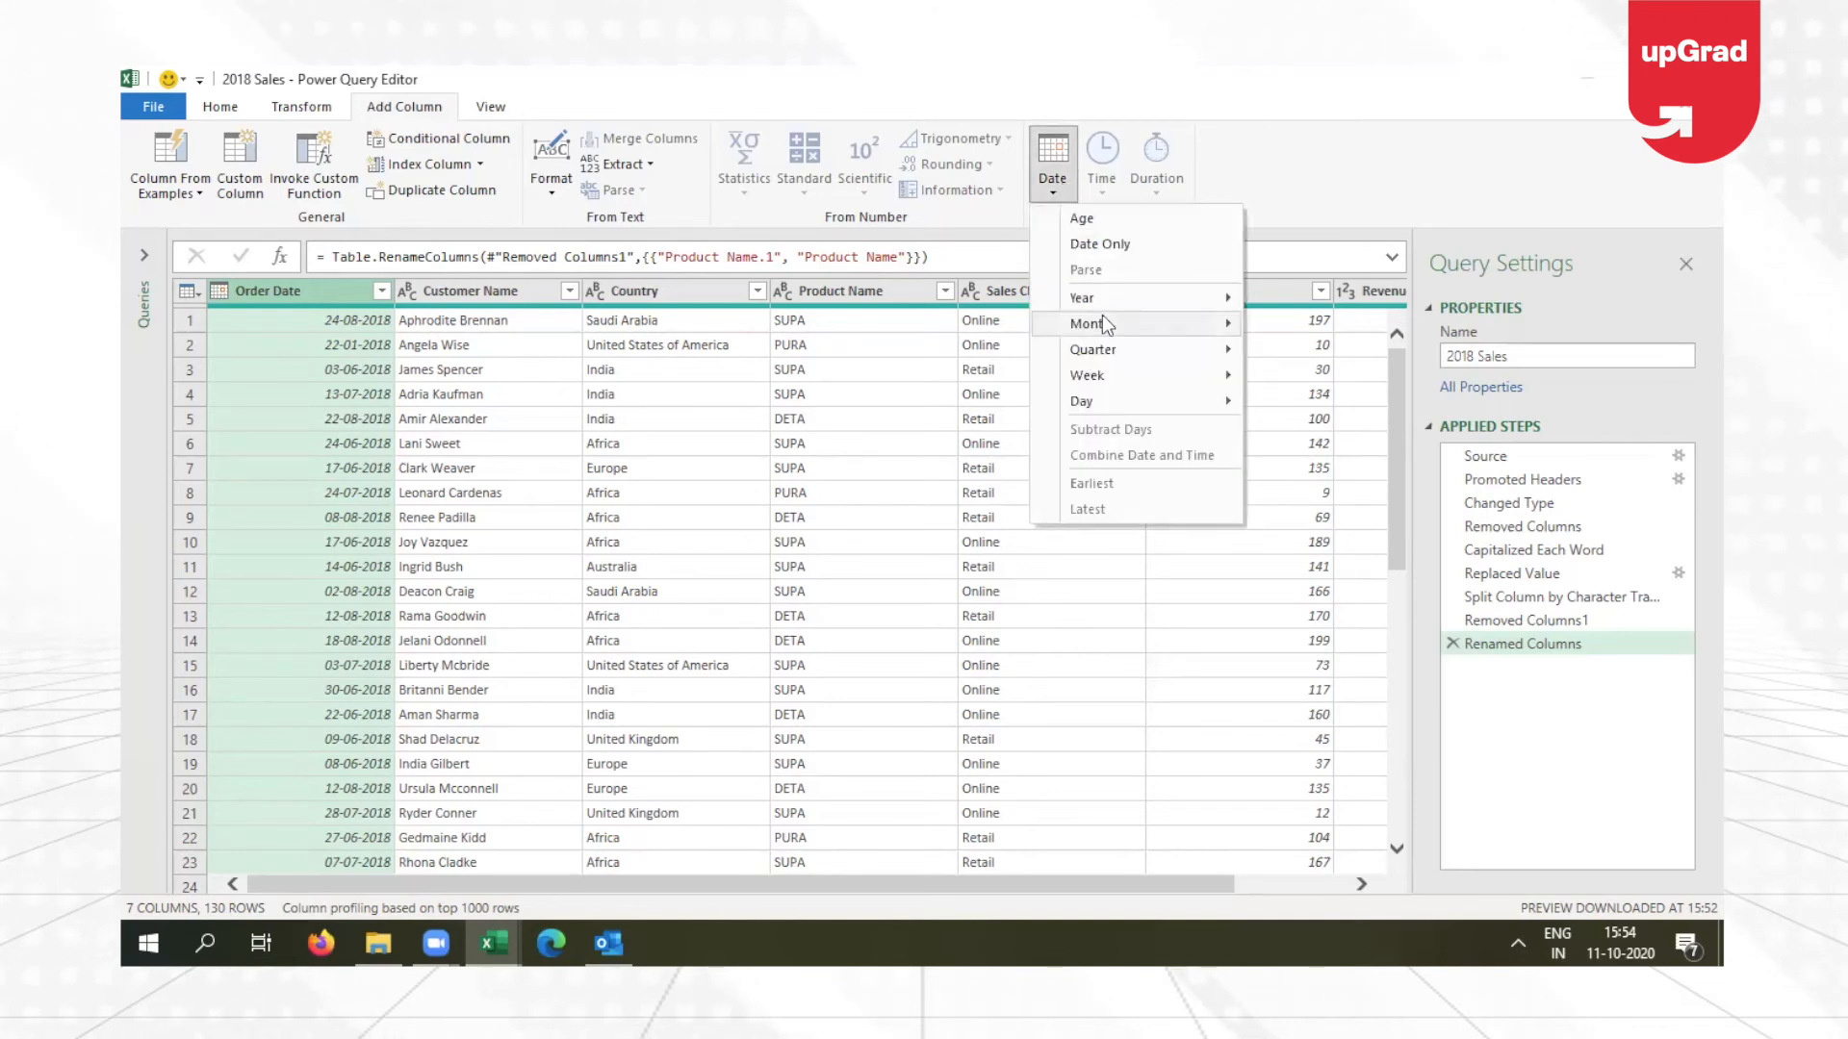
mouse_move(1107, 325)
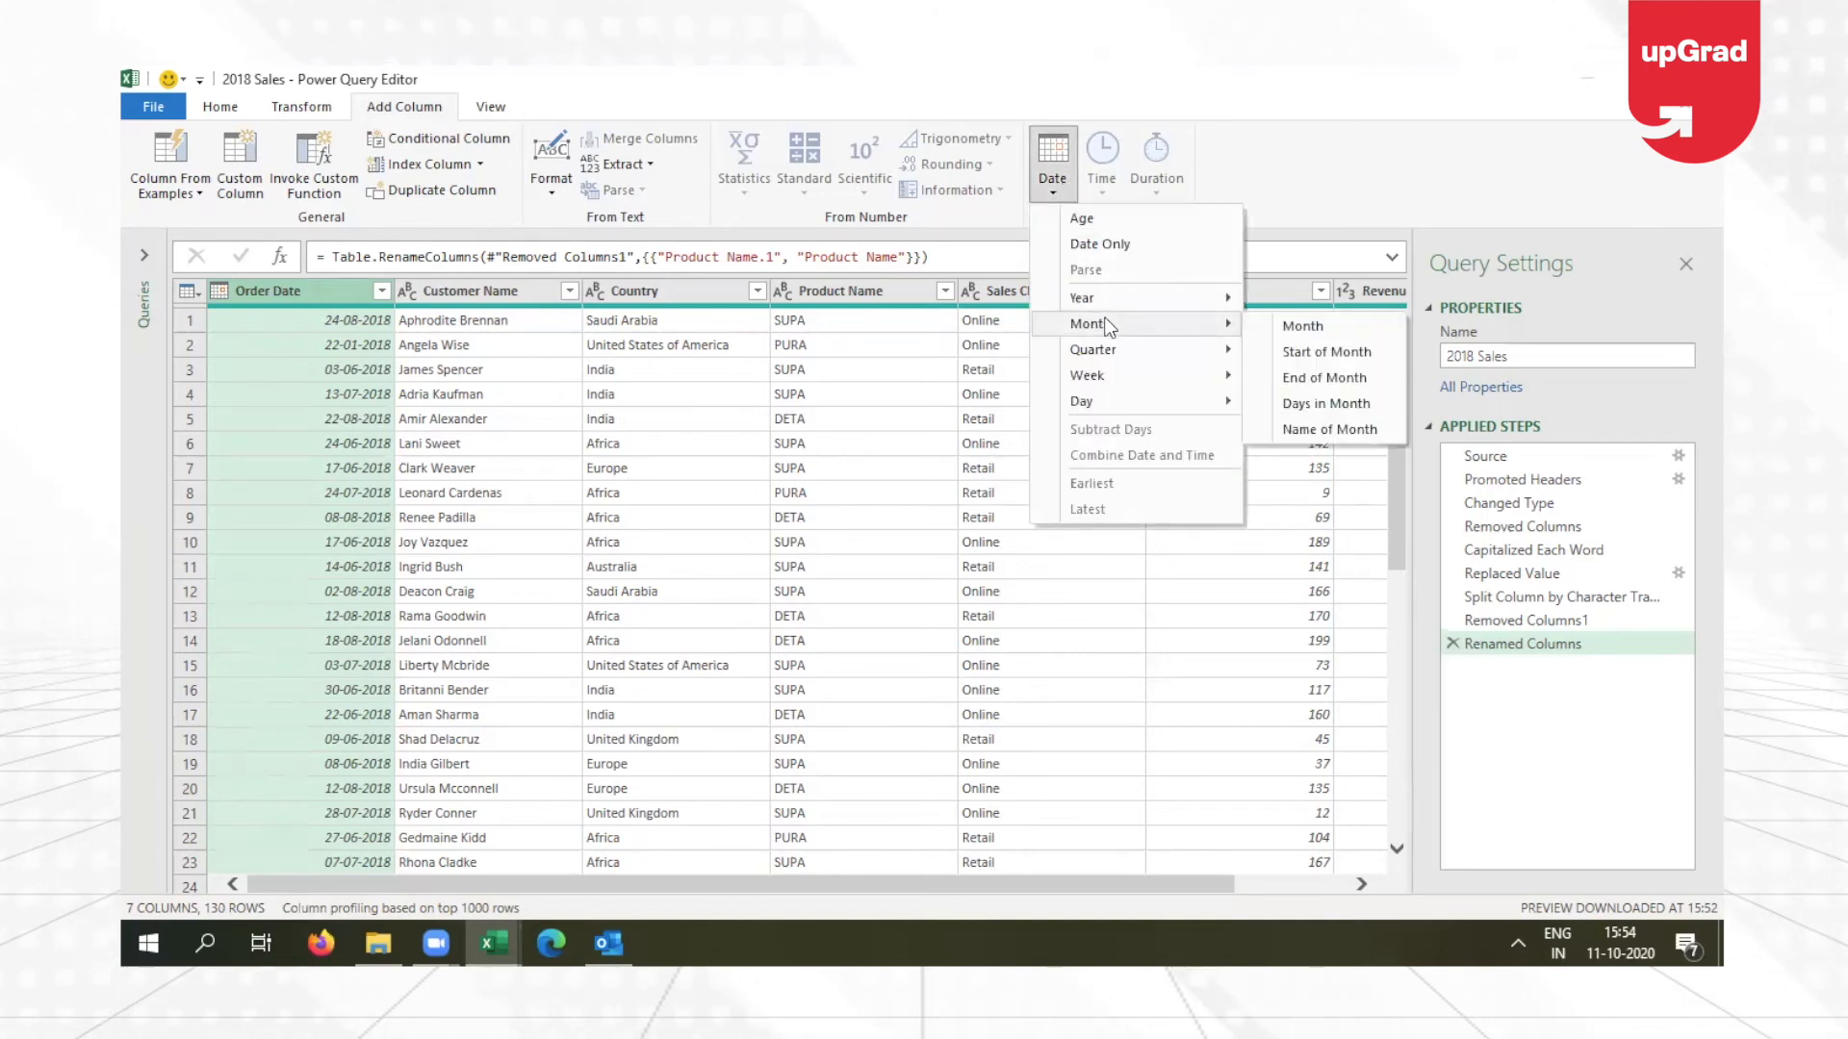
click(1356, 332)
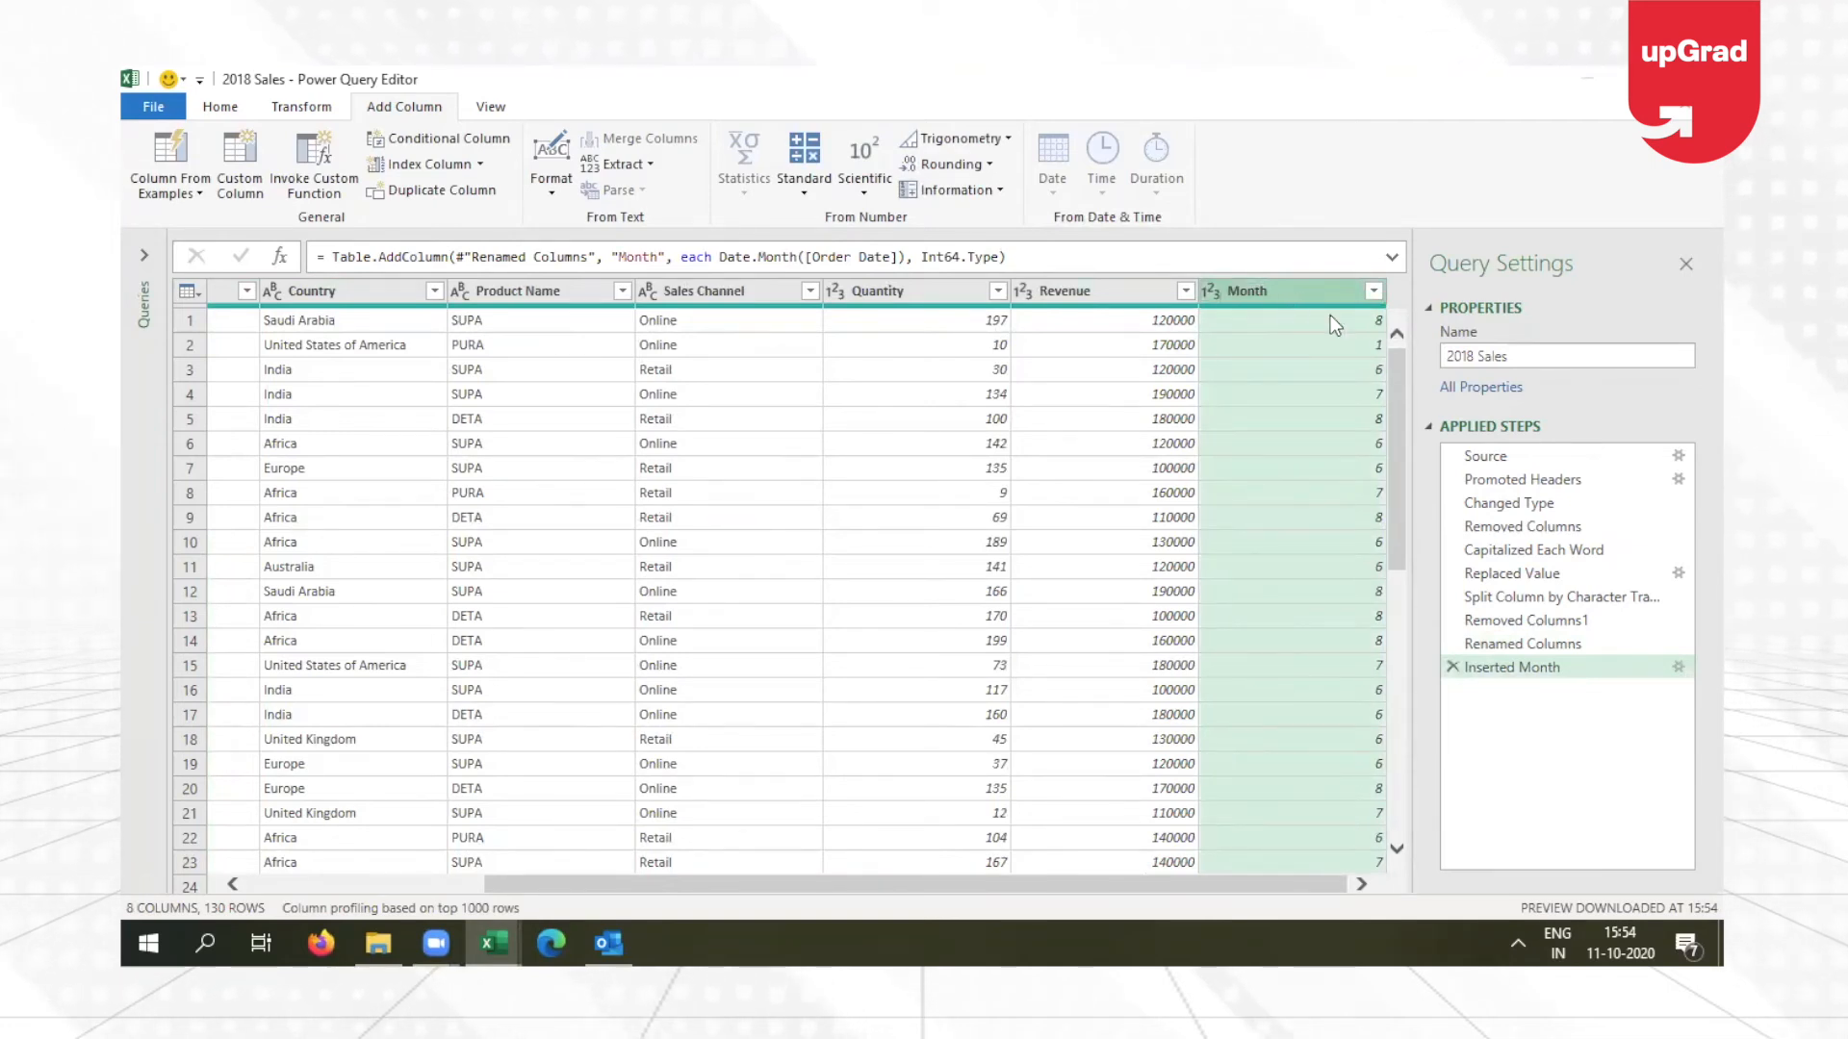
click(1453, 667)
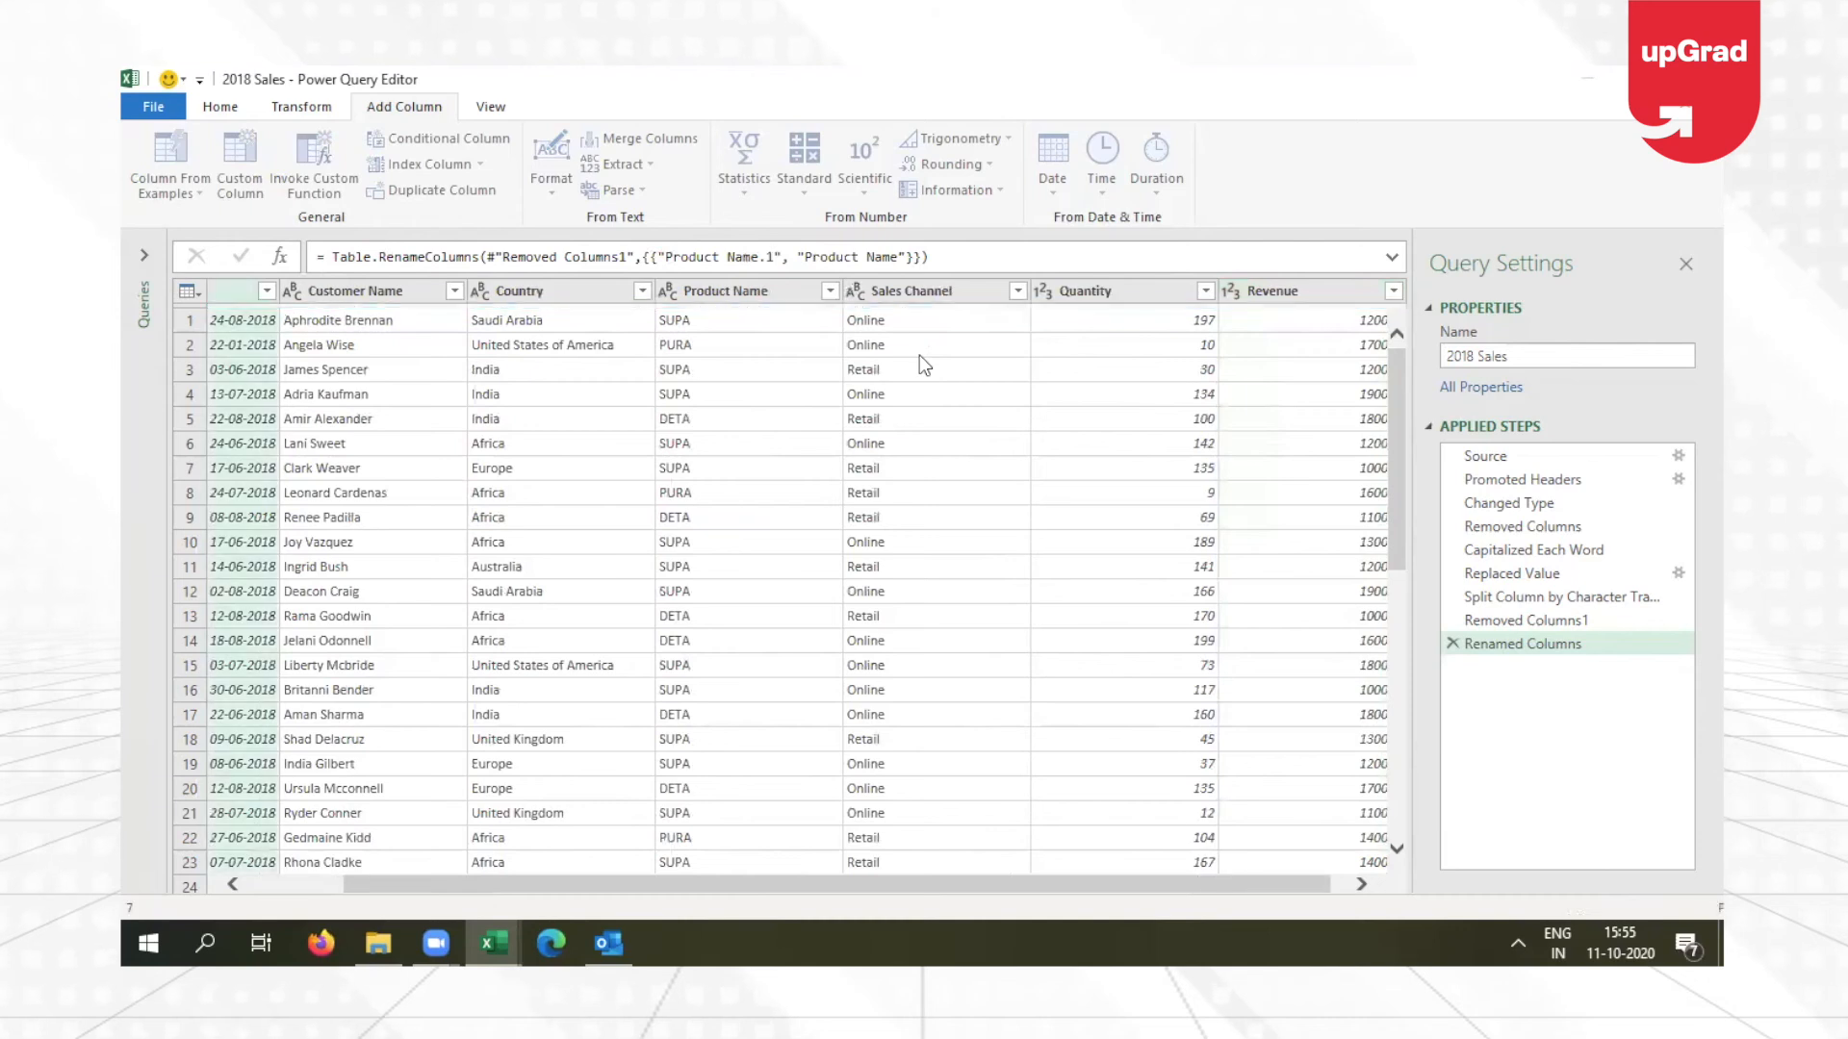
Add a new column containing the Name of Month from the Order Date column.
drag(797, 887, 396, 890)
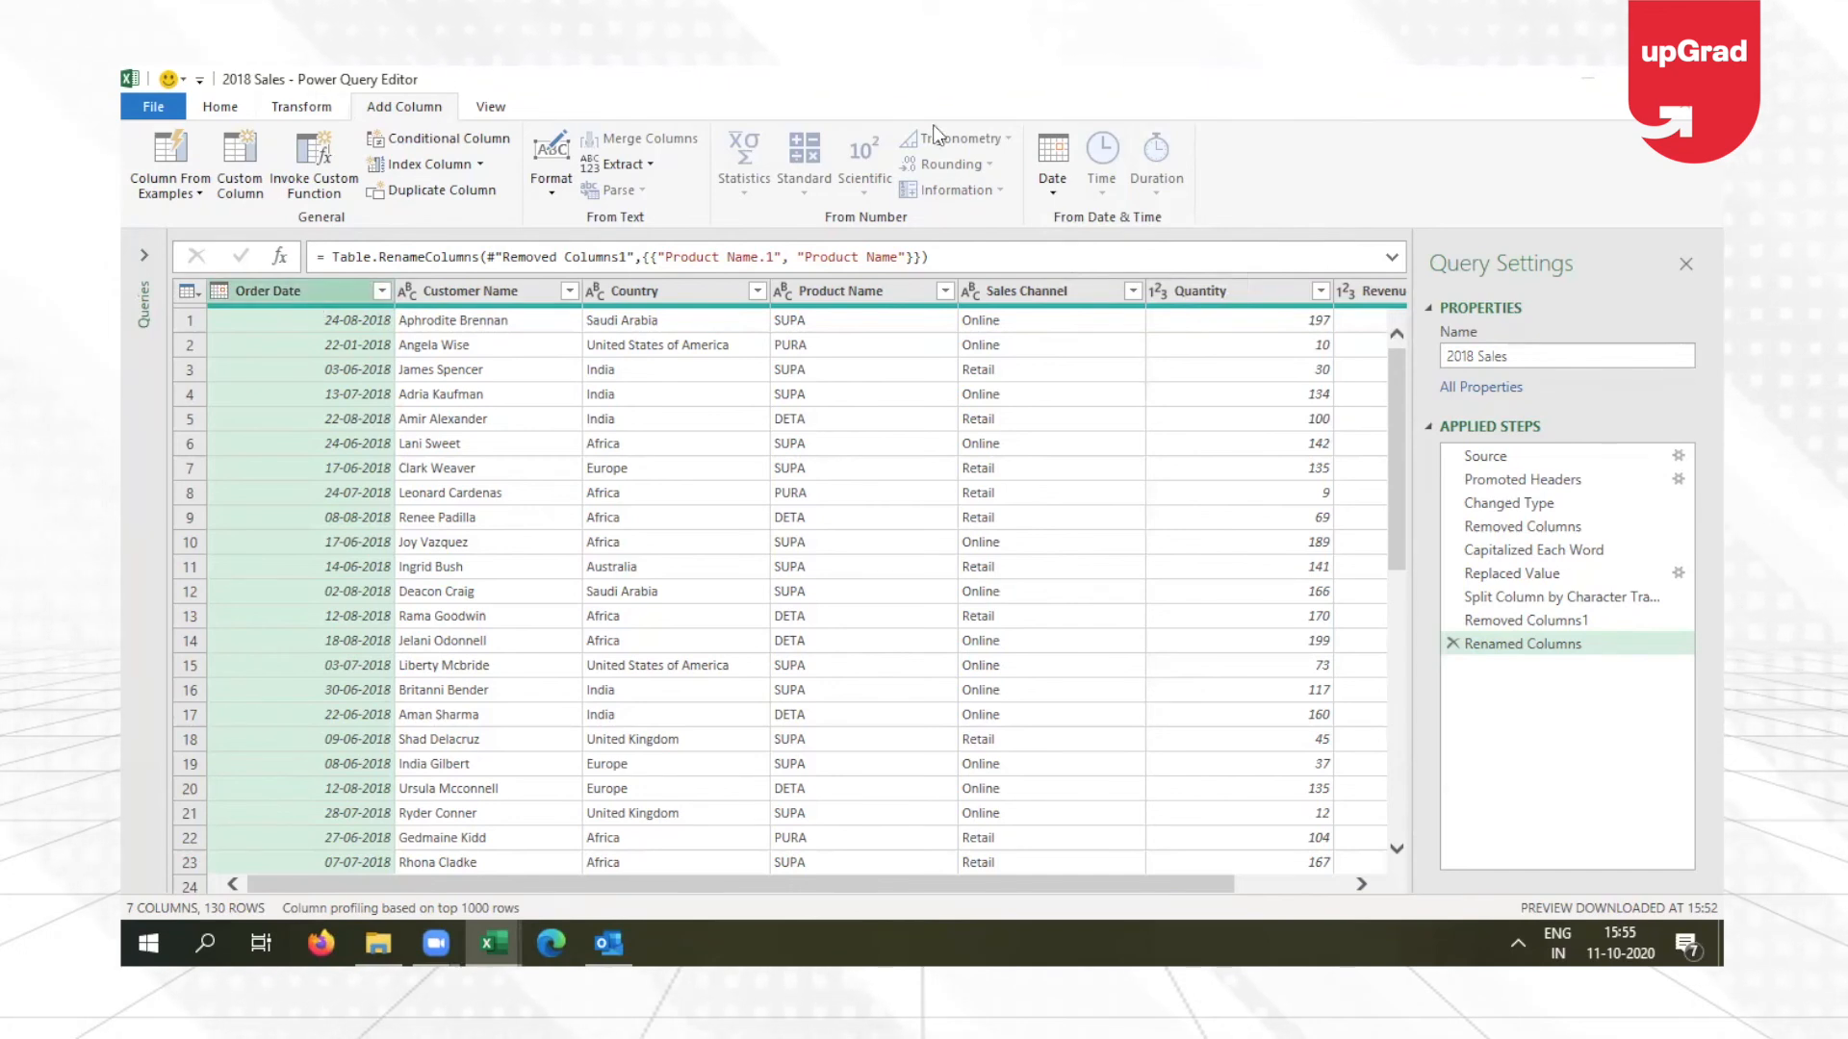
click(1051, 161)
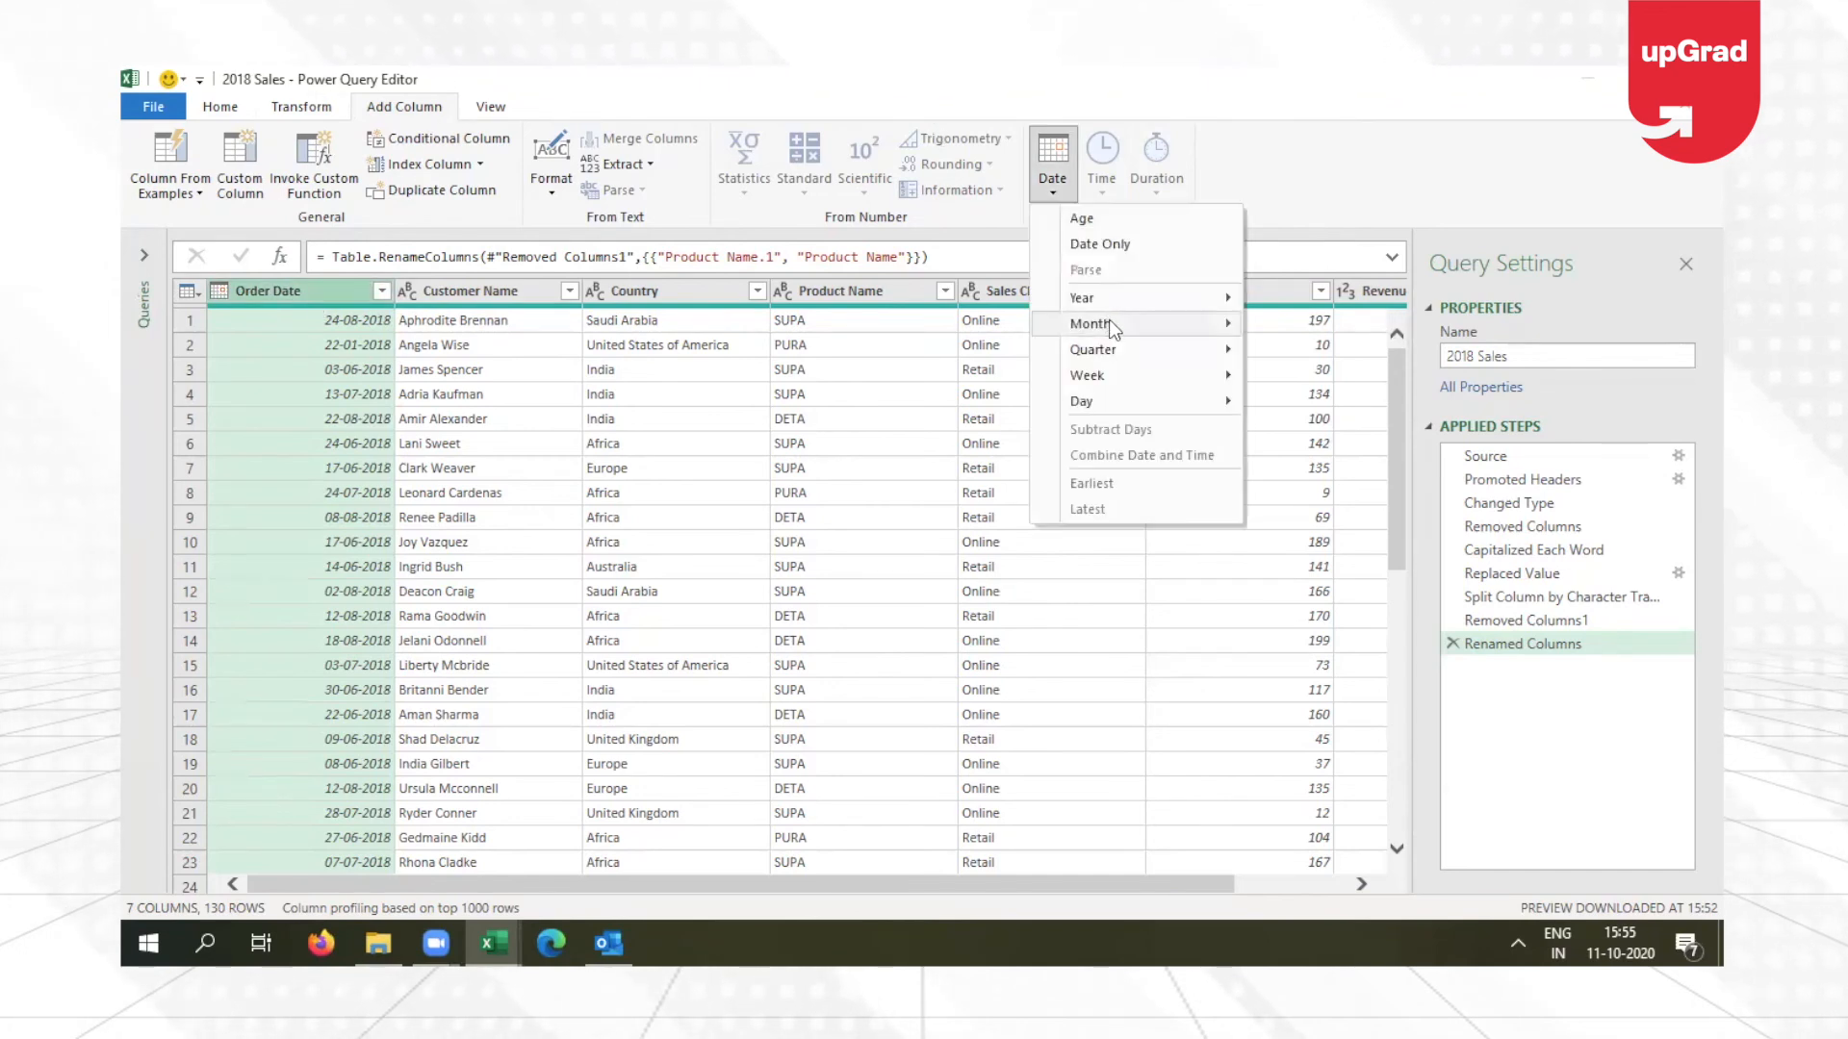
mouse_move(1108, 323)
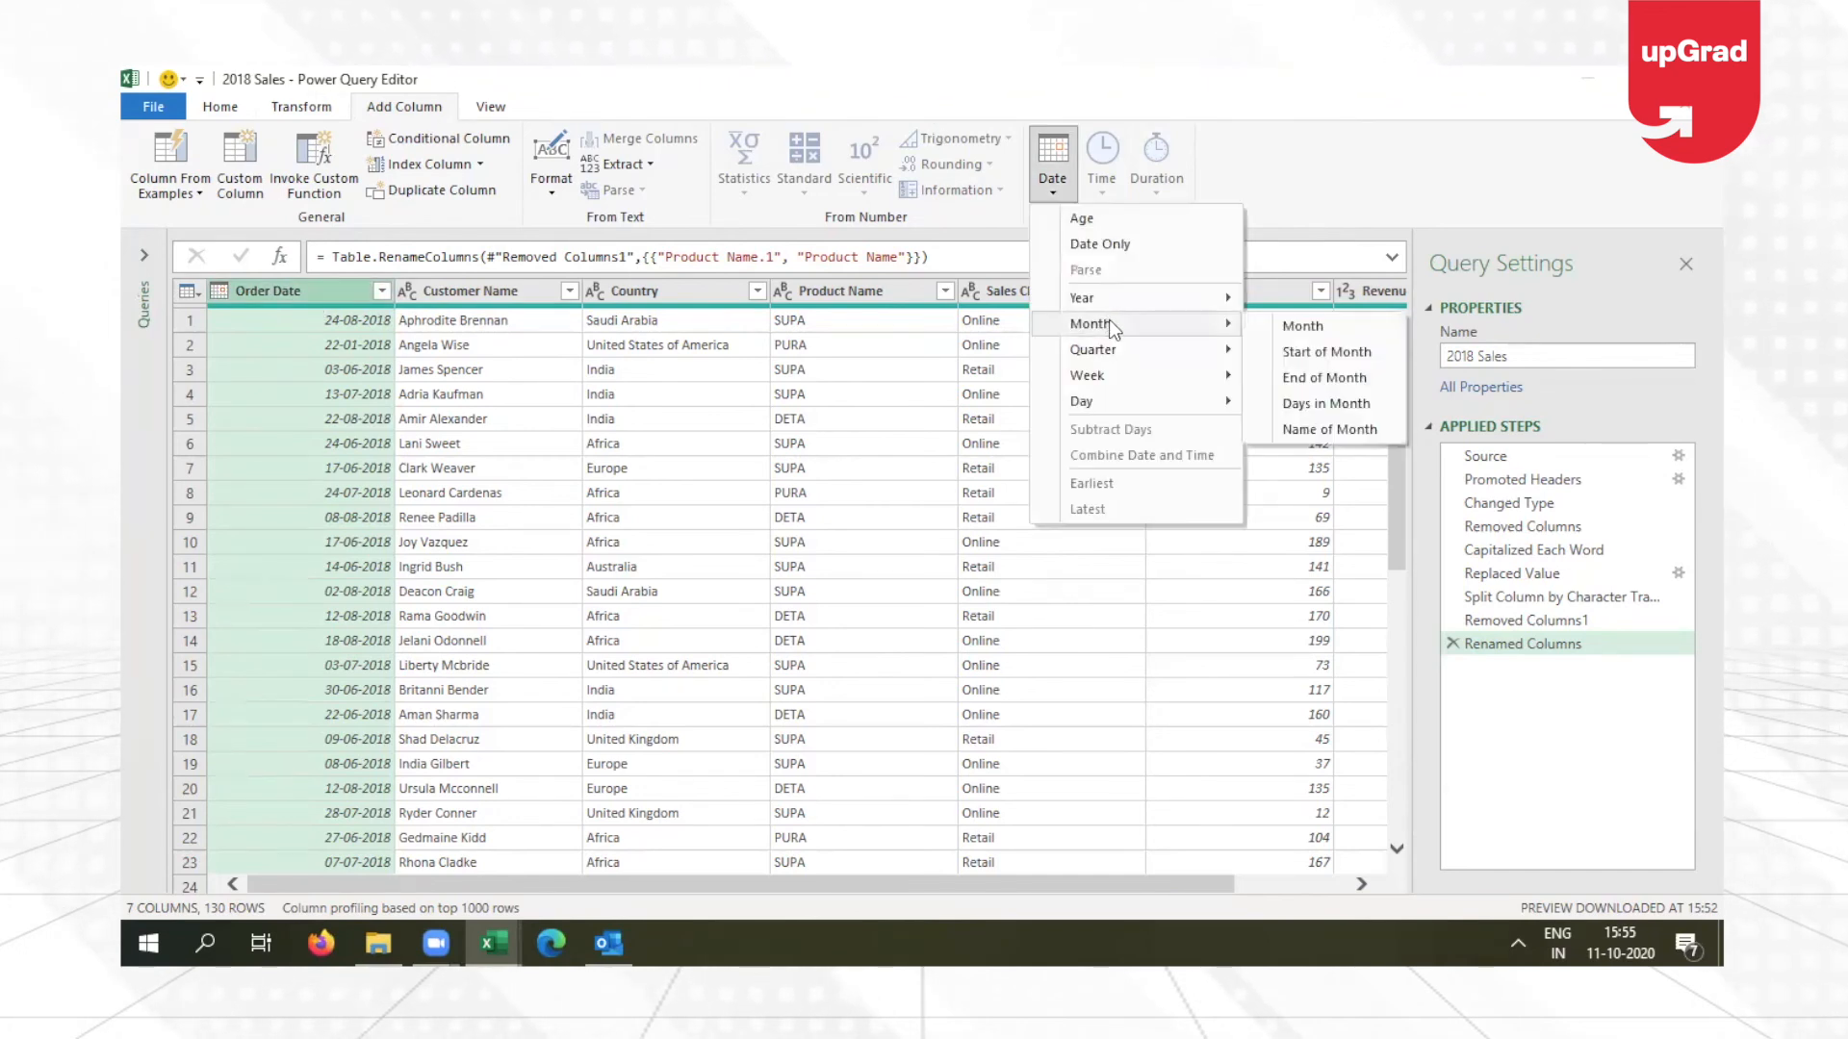
click(1351, 431)
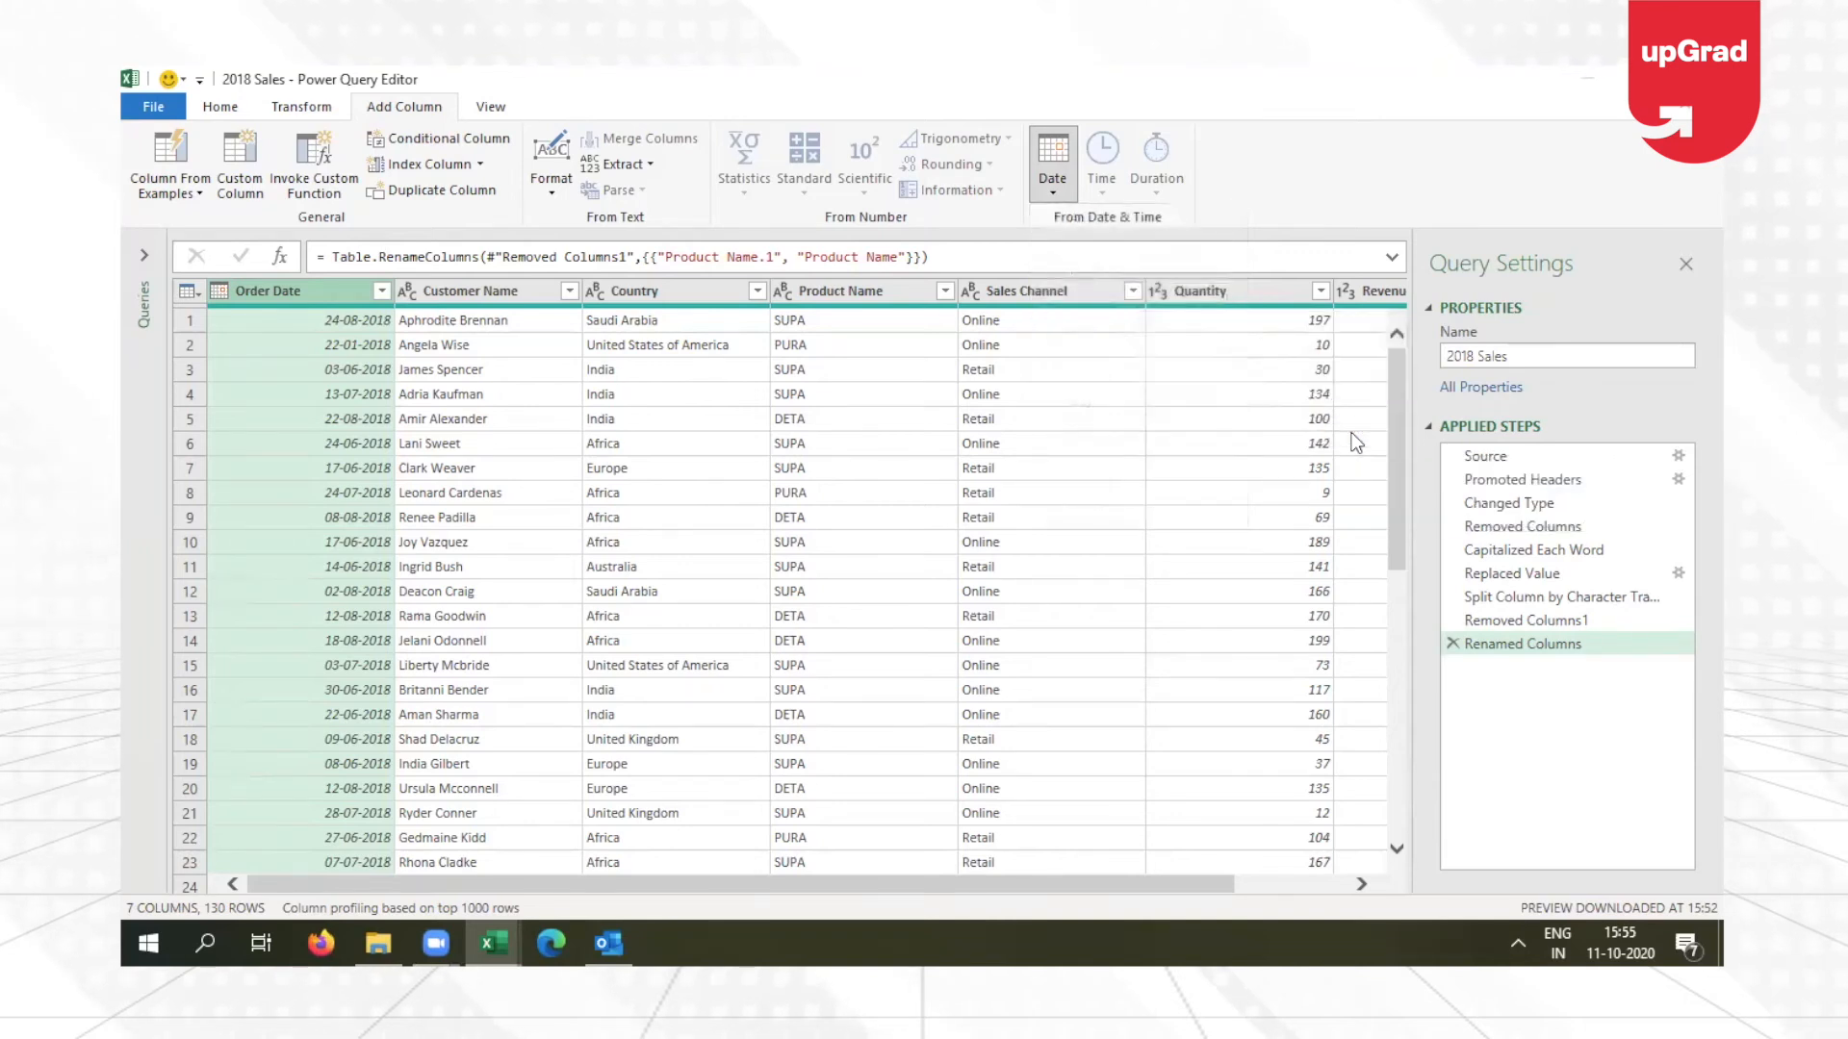
click(1337, 882)
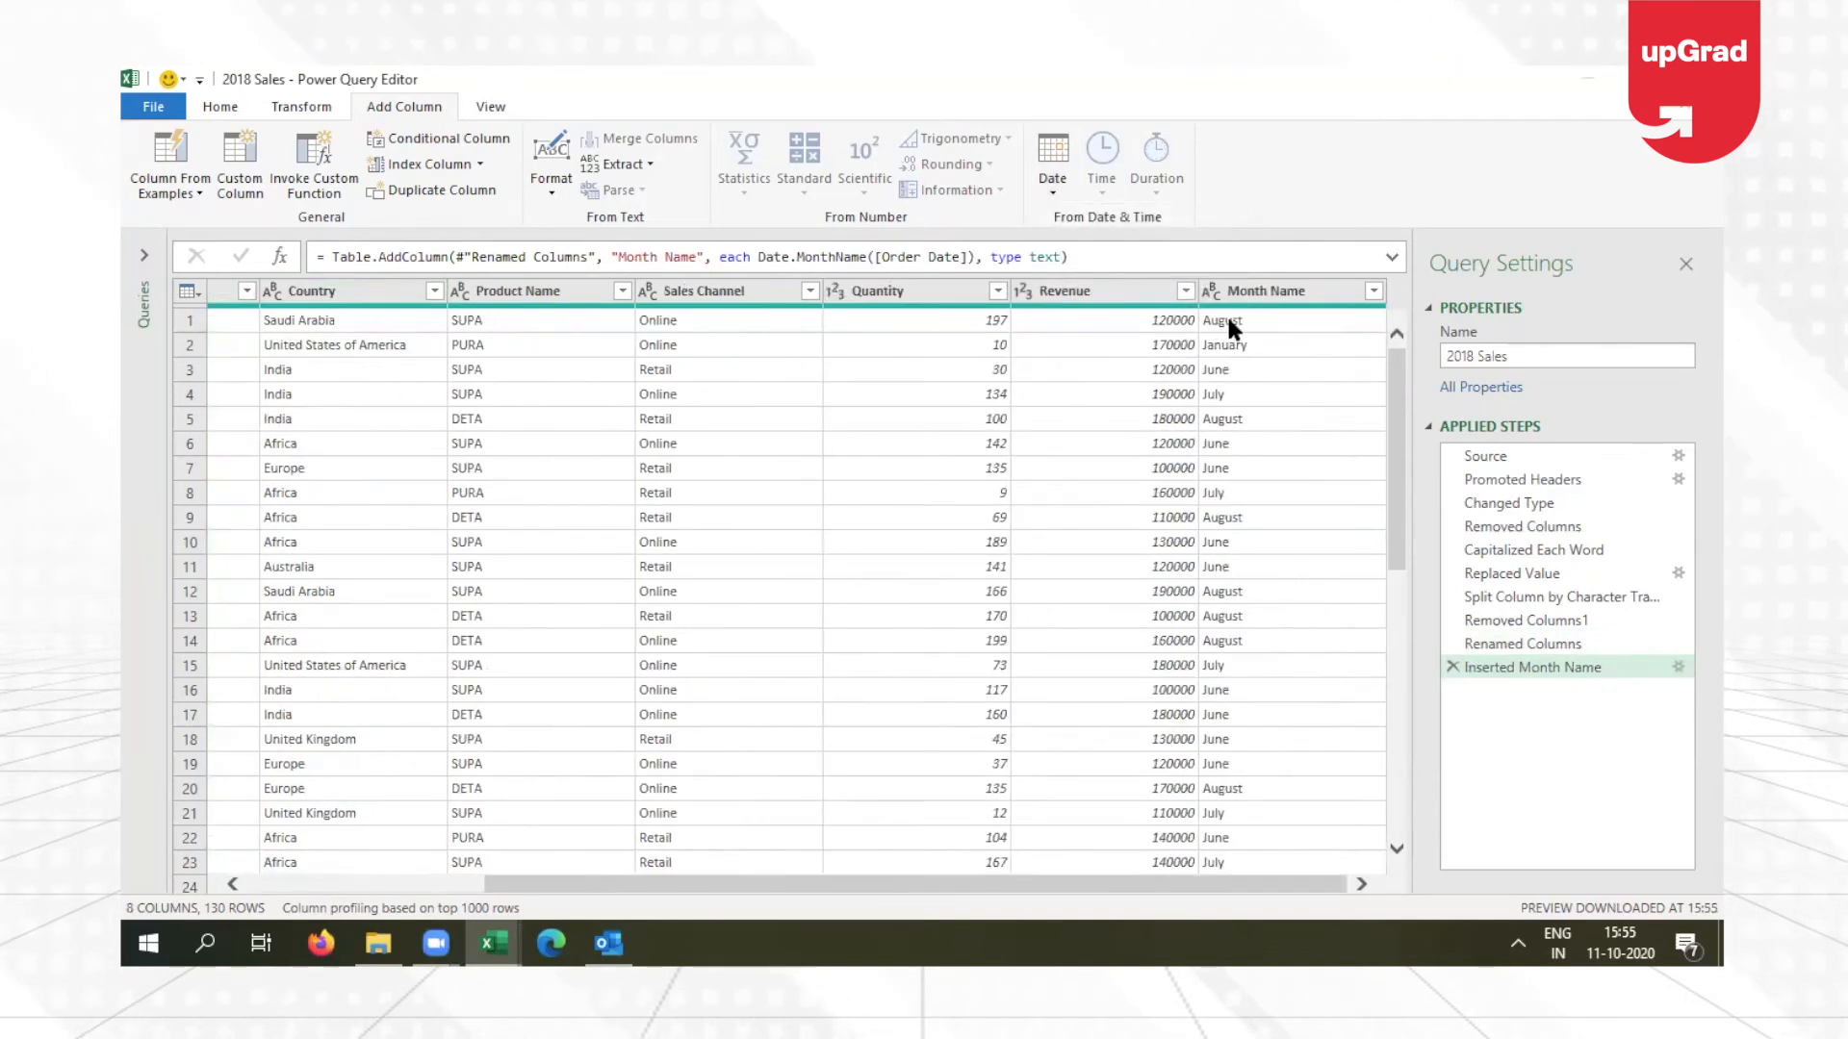
Move the Month Name column to the beginning of the table.
click(1306, 291)
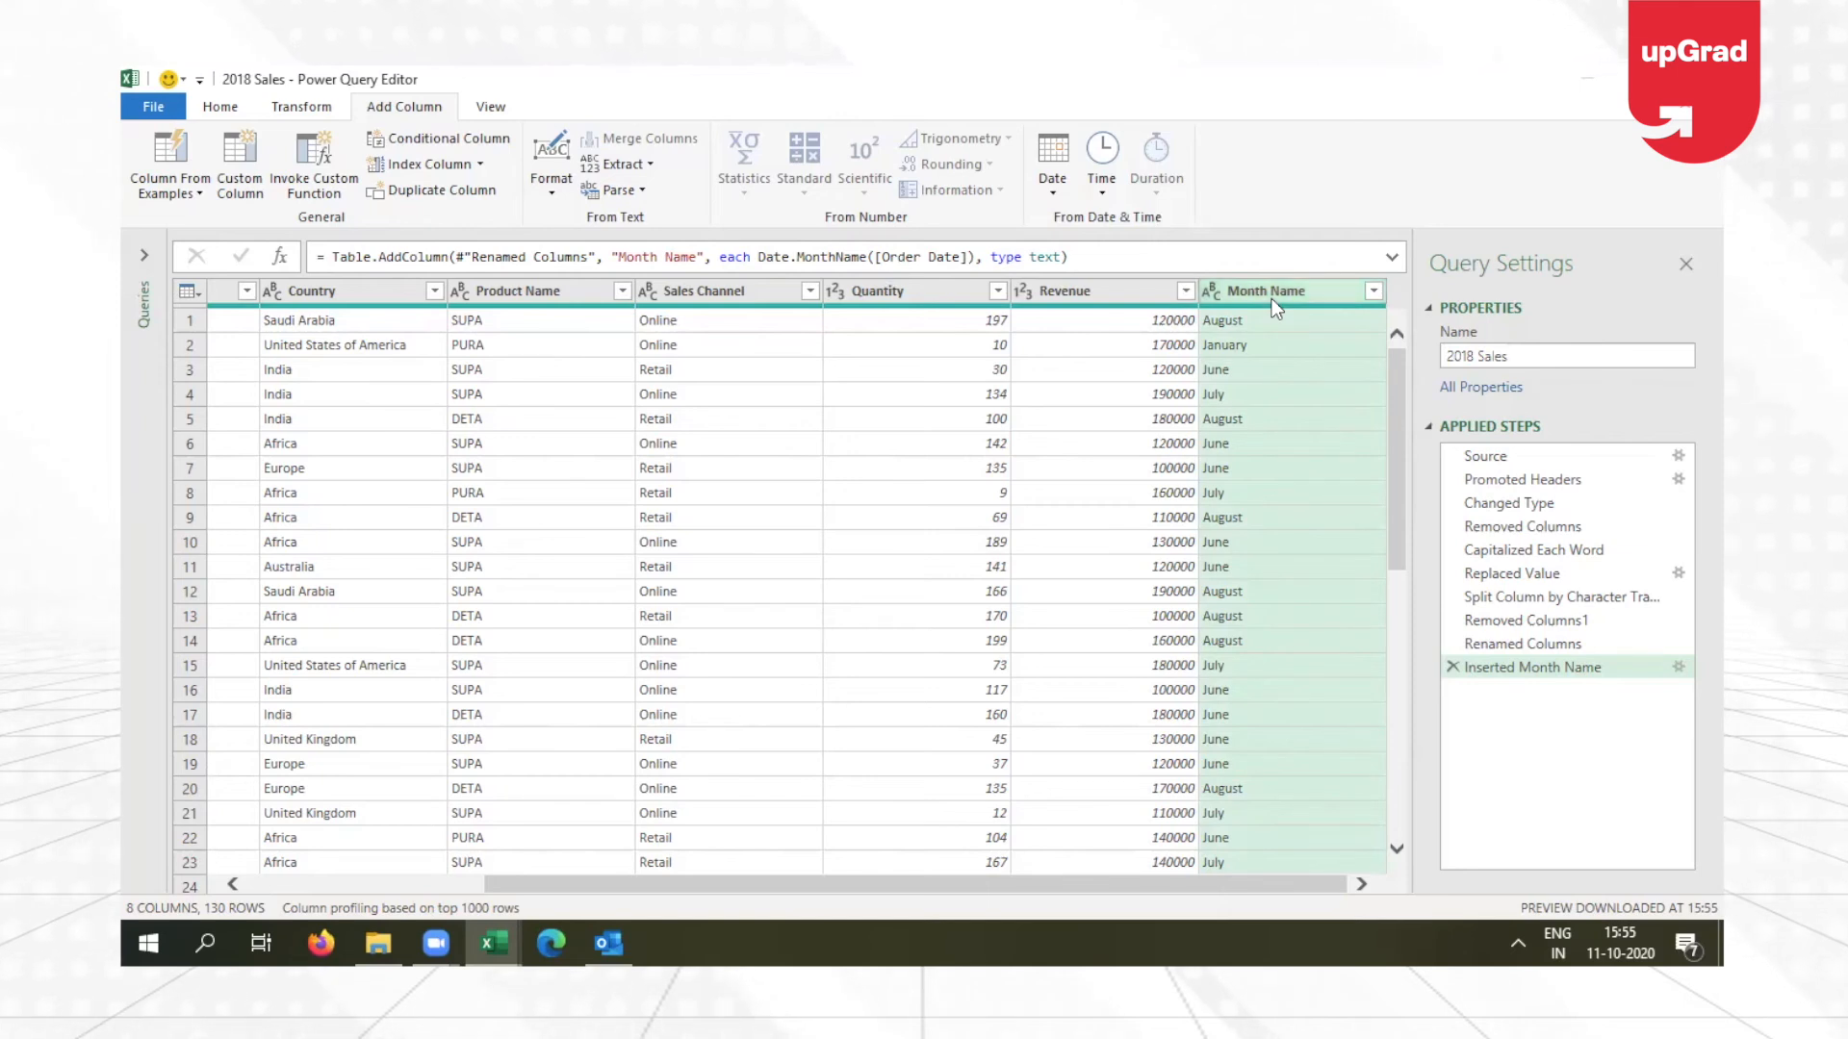
right_click(1272, 298)
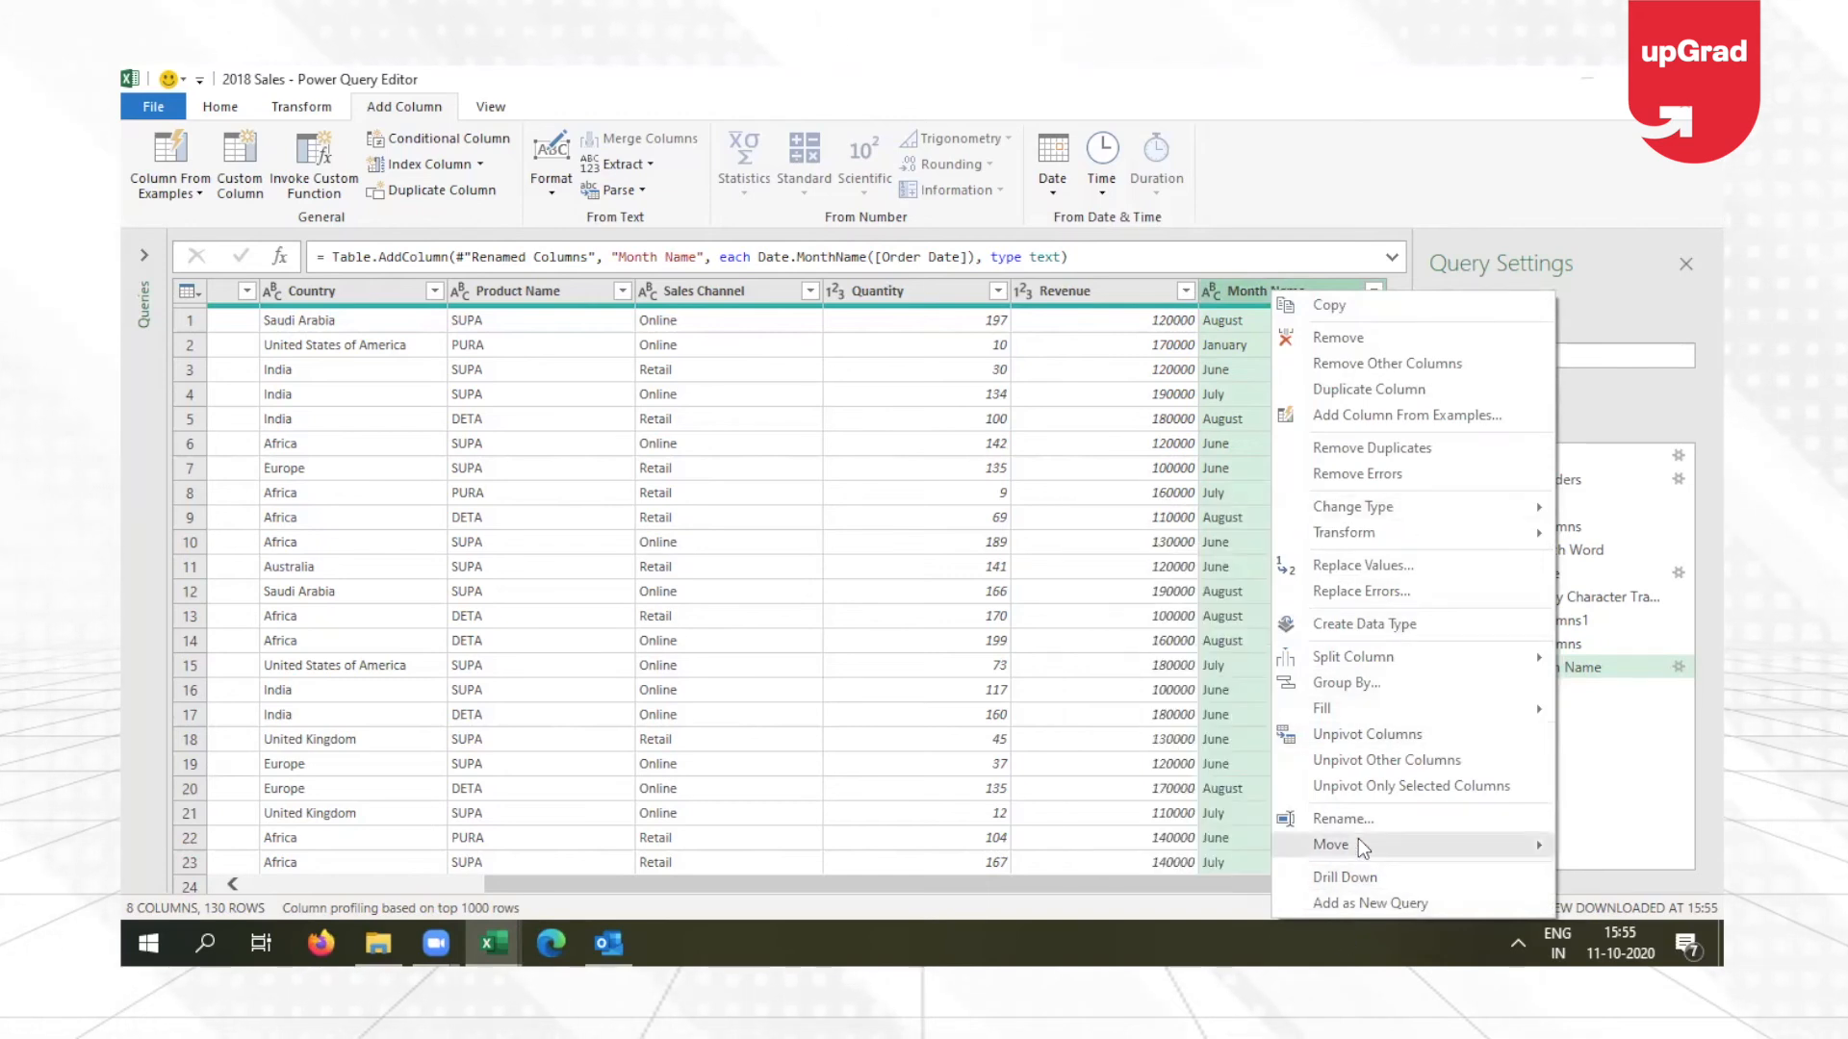
mouse_move(1358, 841)
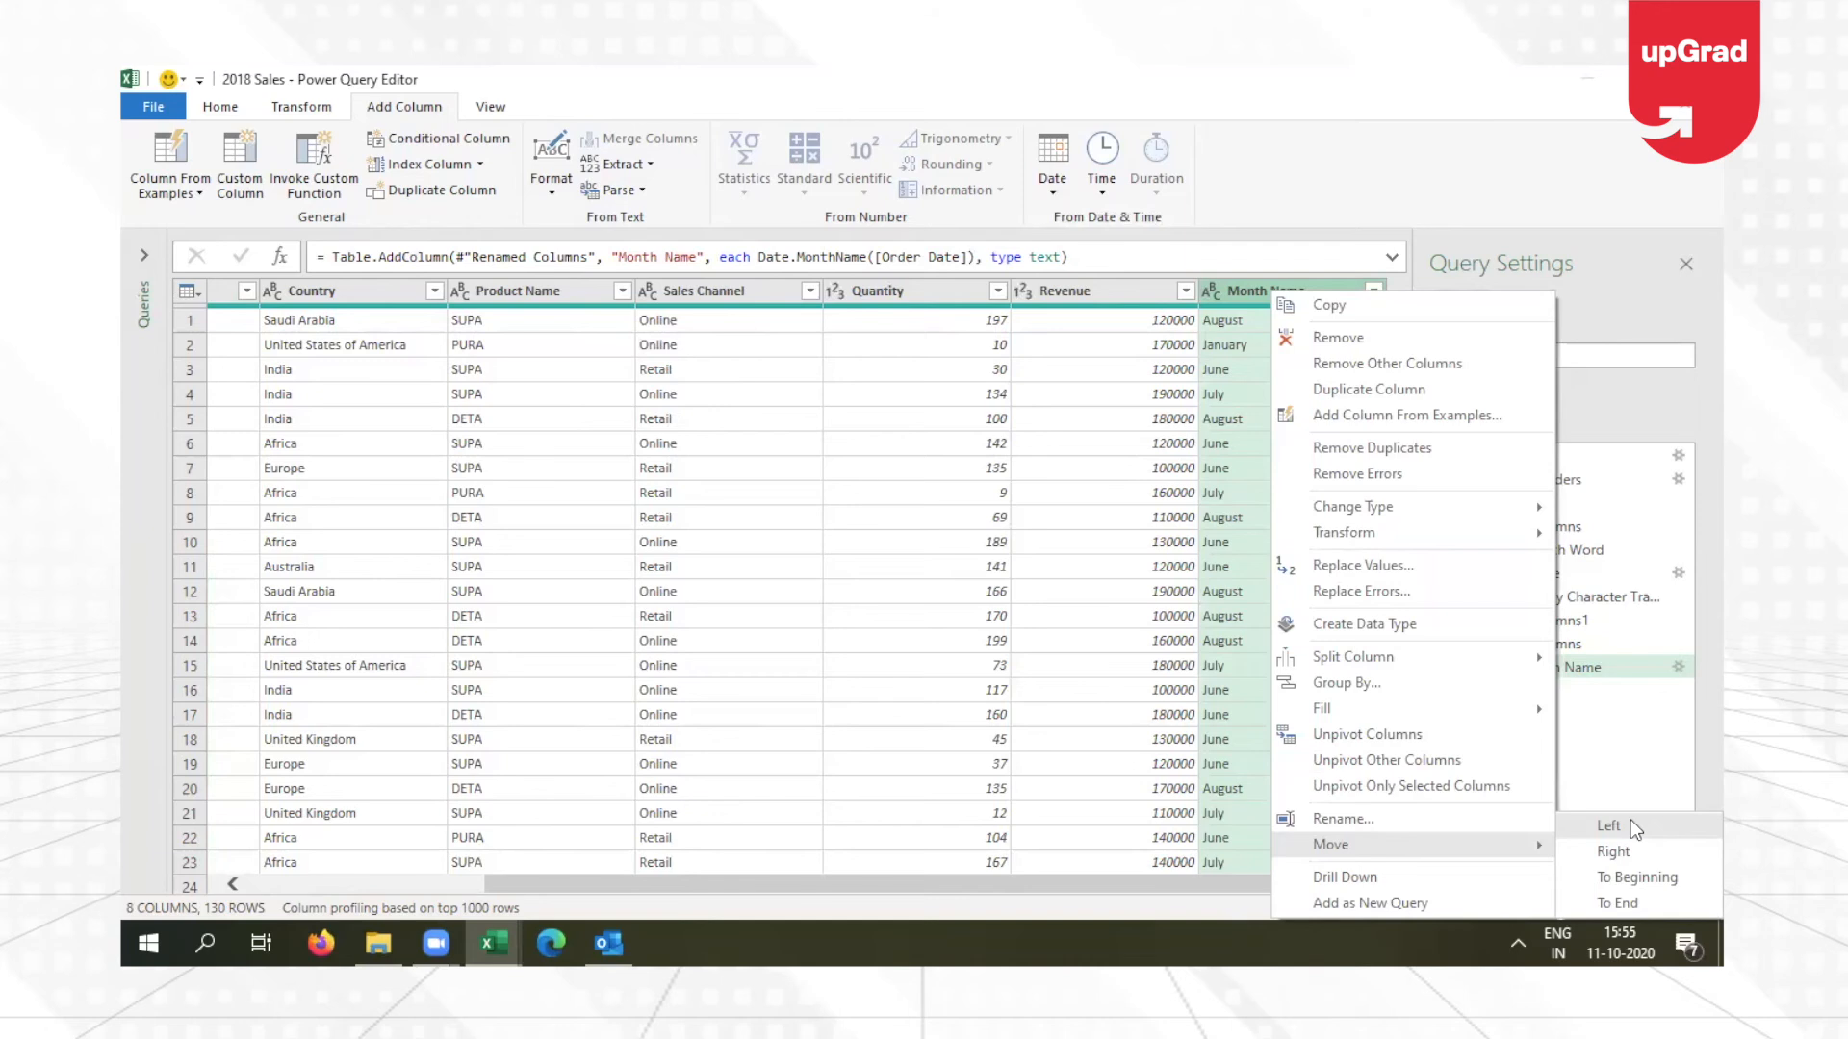
click(1623, 877)
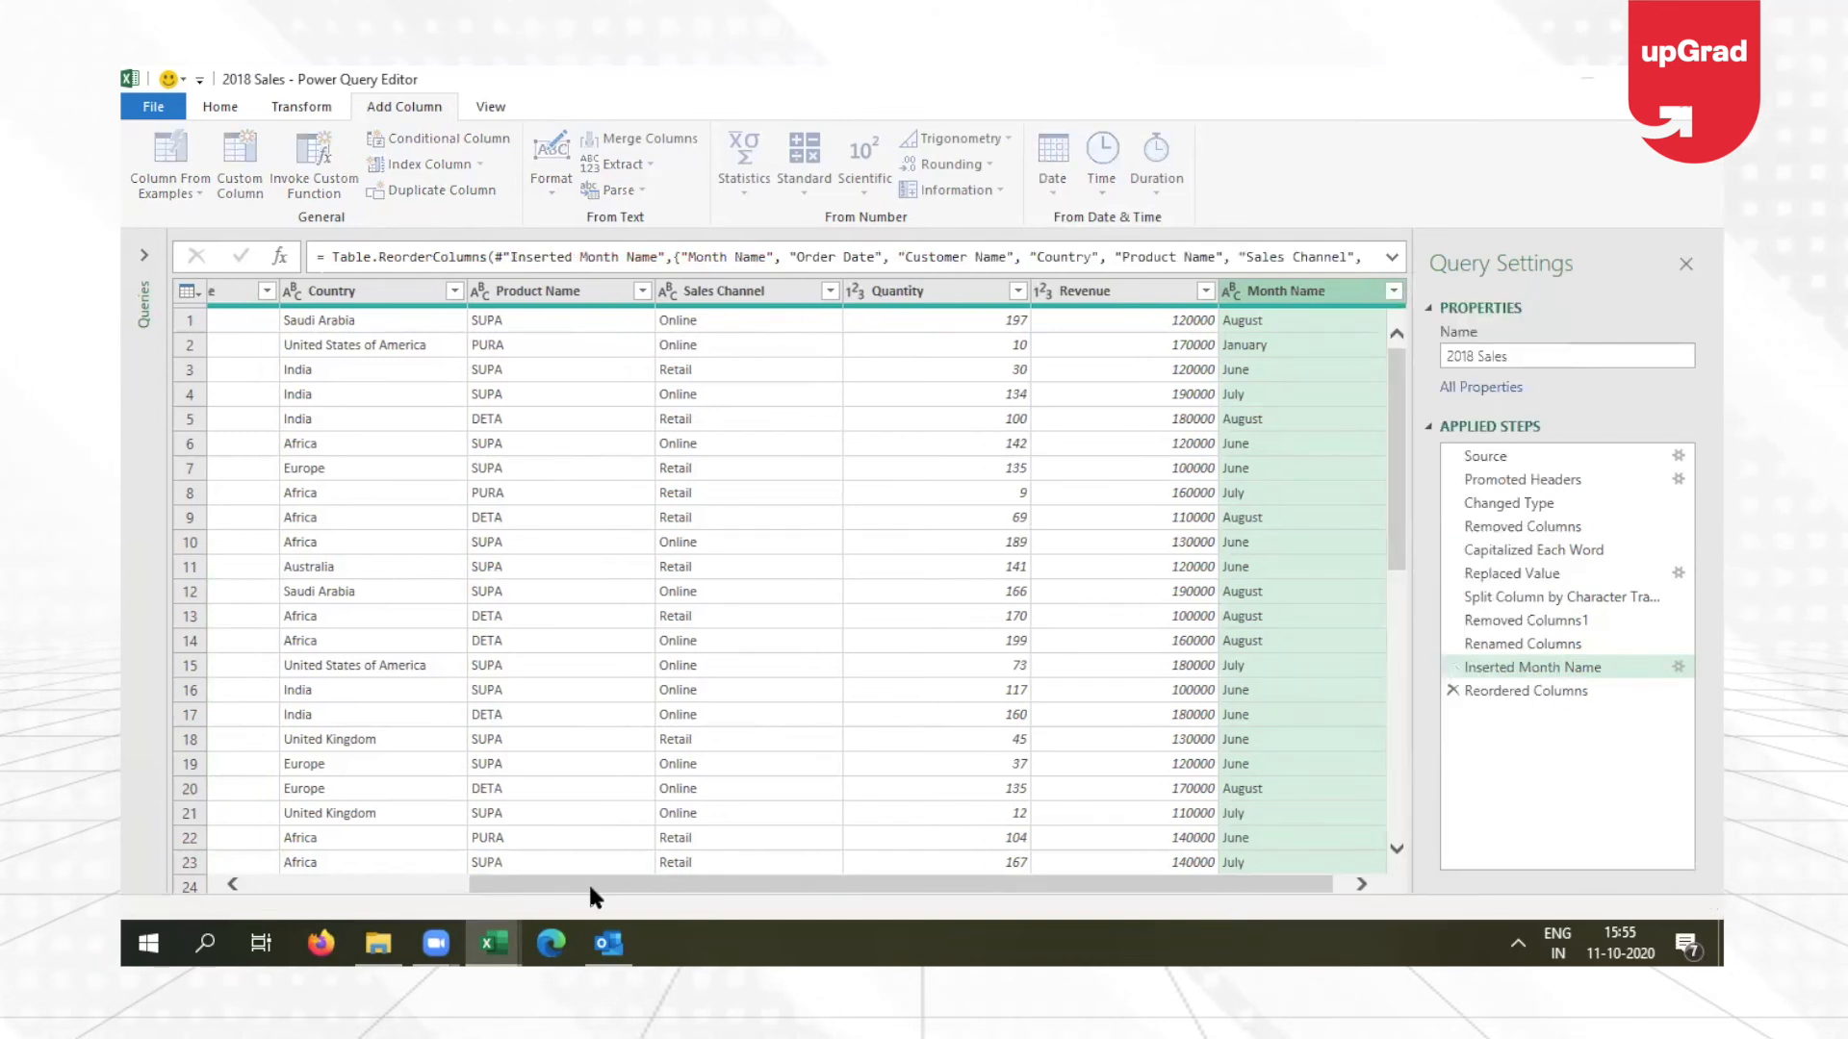
drag(590, 886, 368, 886)
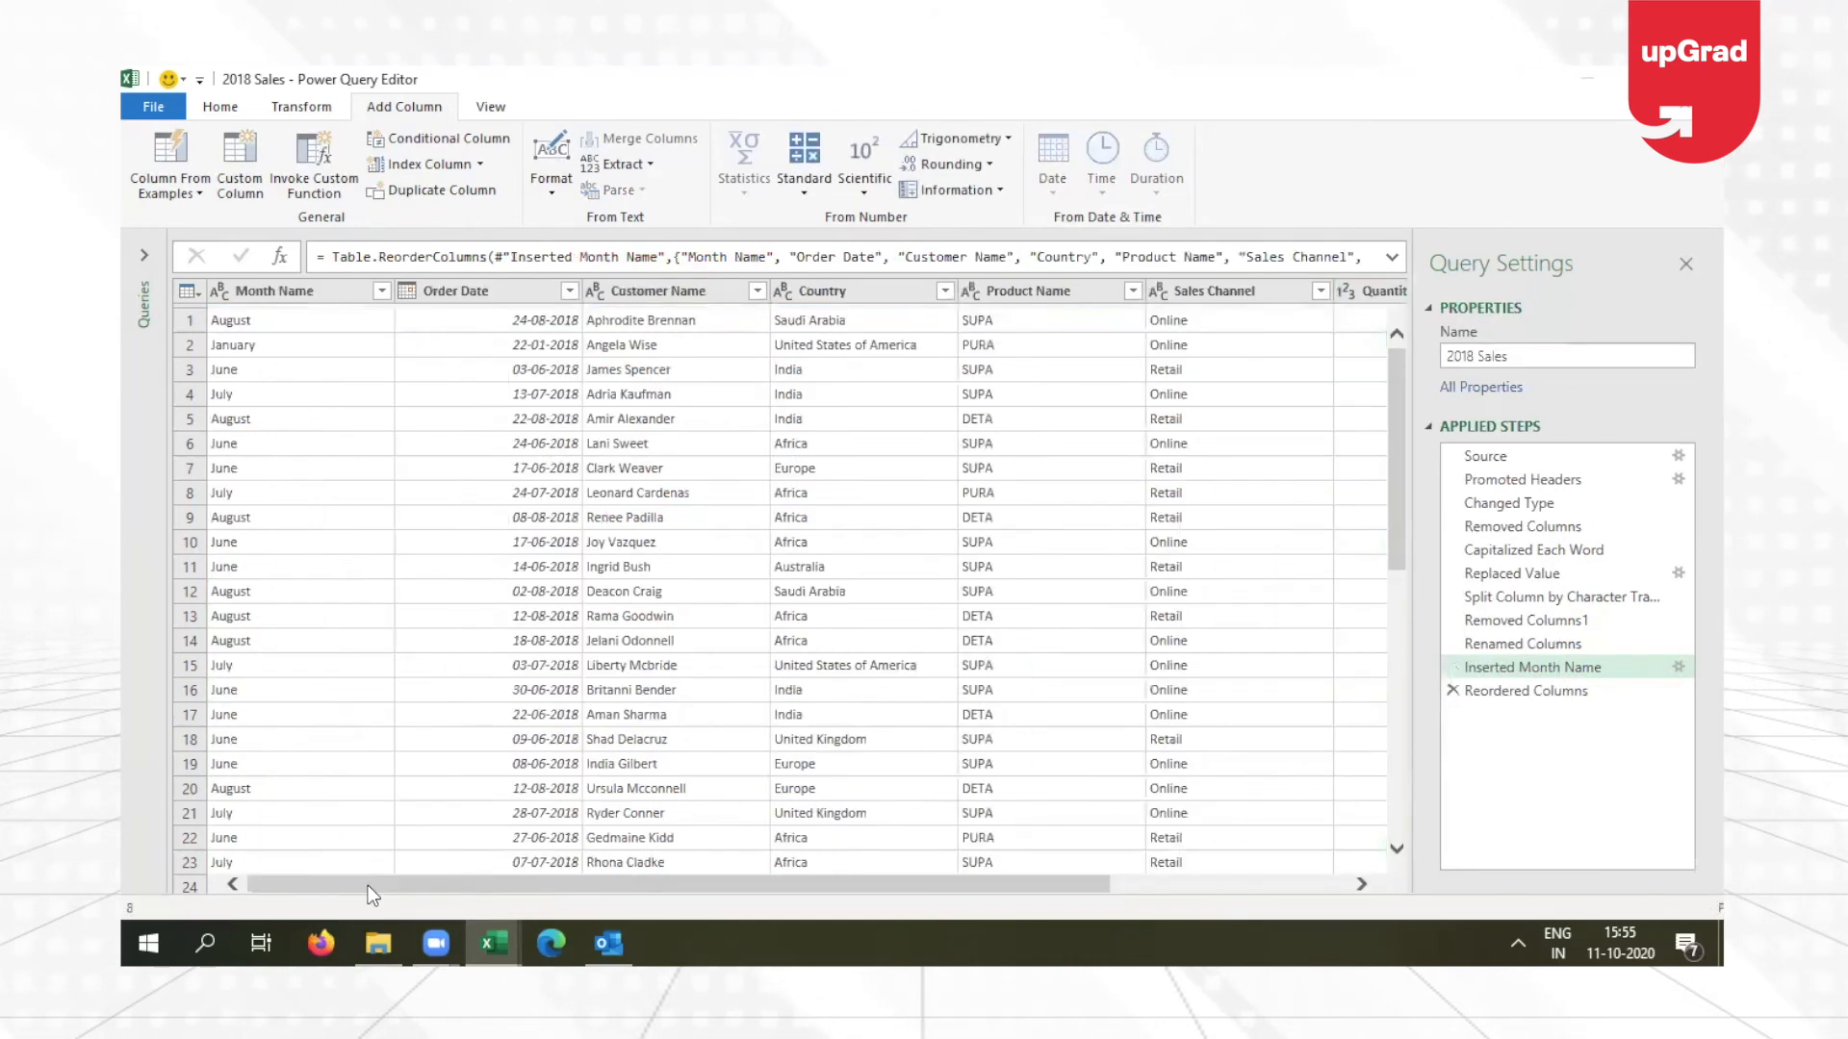
Move the Month Name column one position to the right so it follows Order Date.
right_click(317, 281)
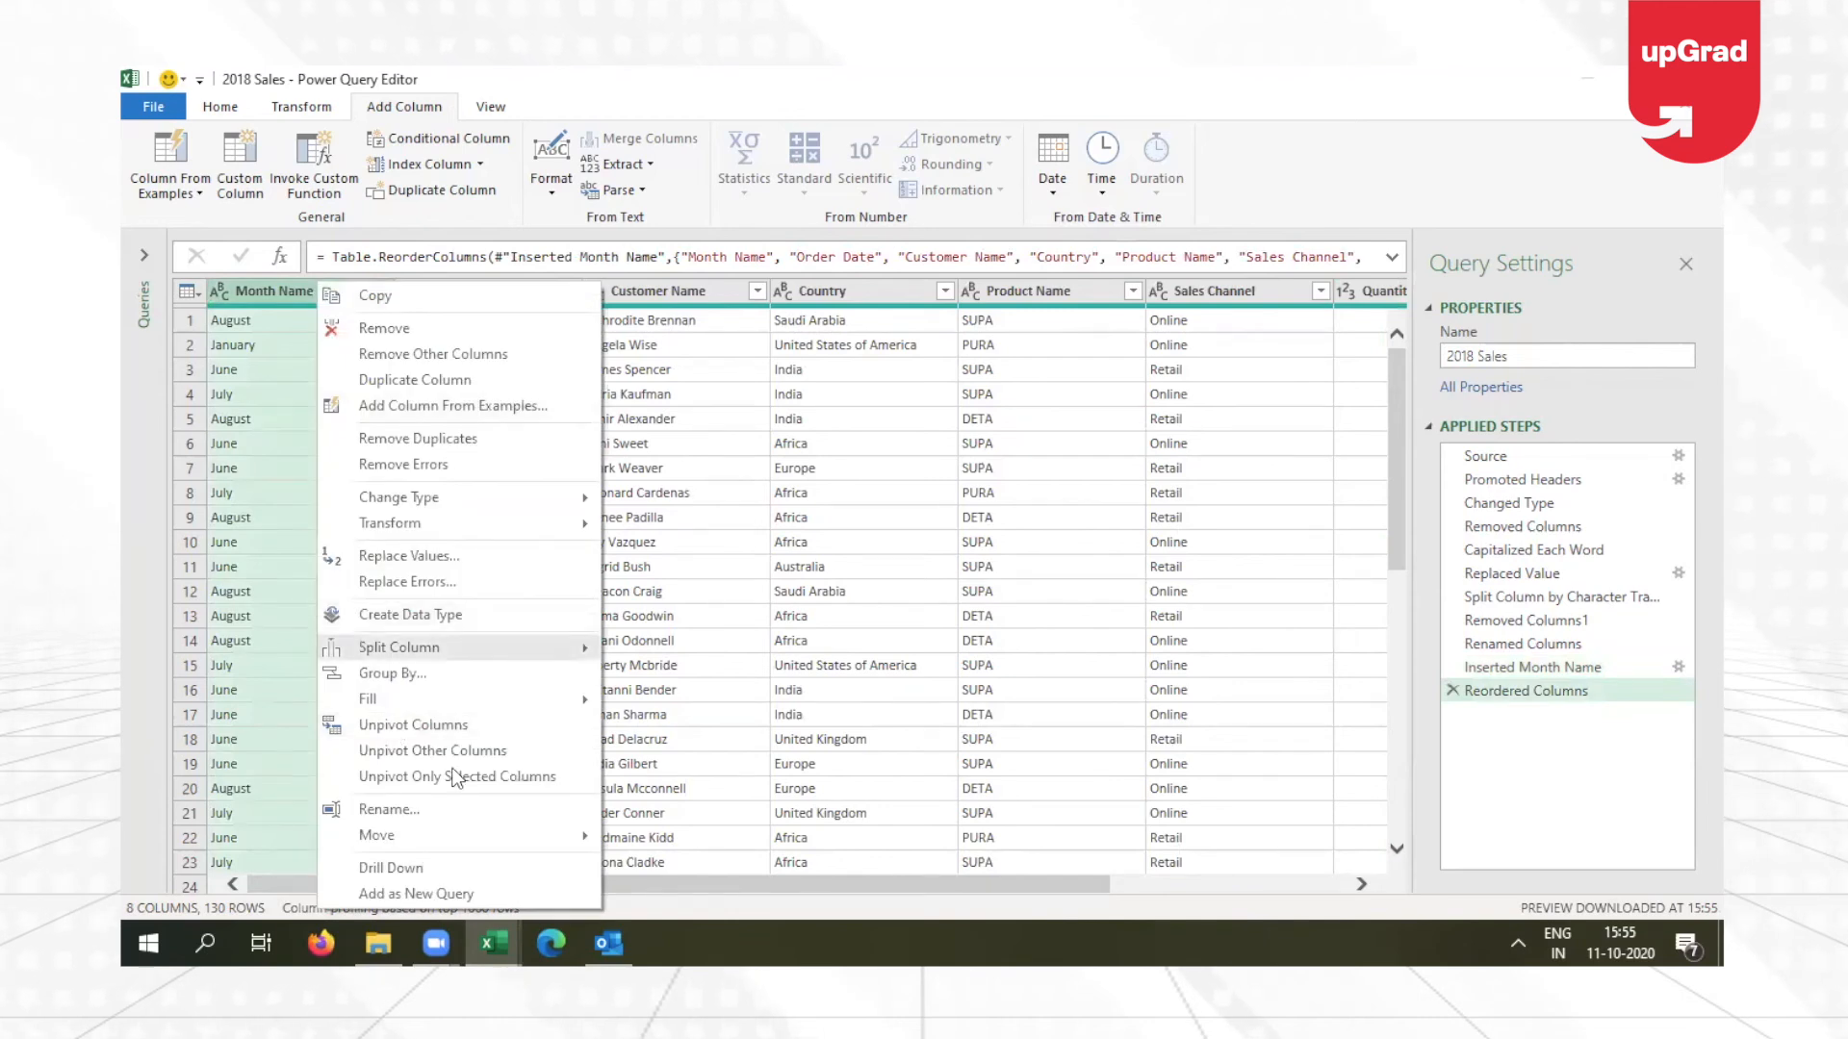
mouse_move(459, 831)
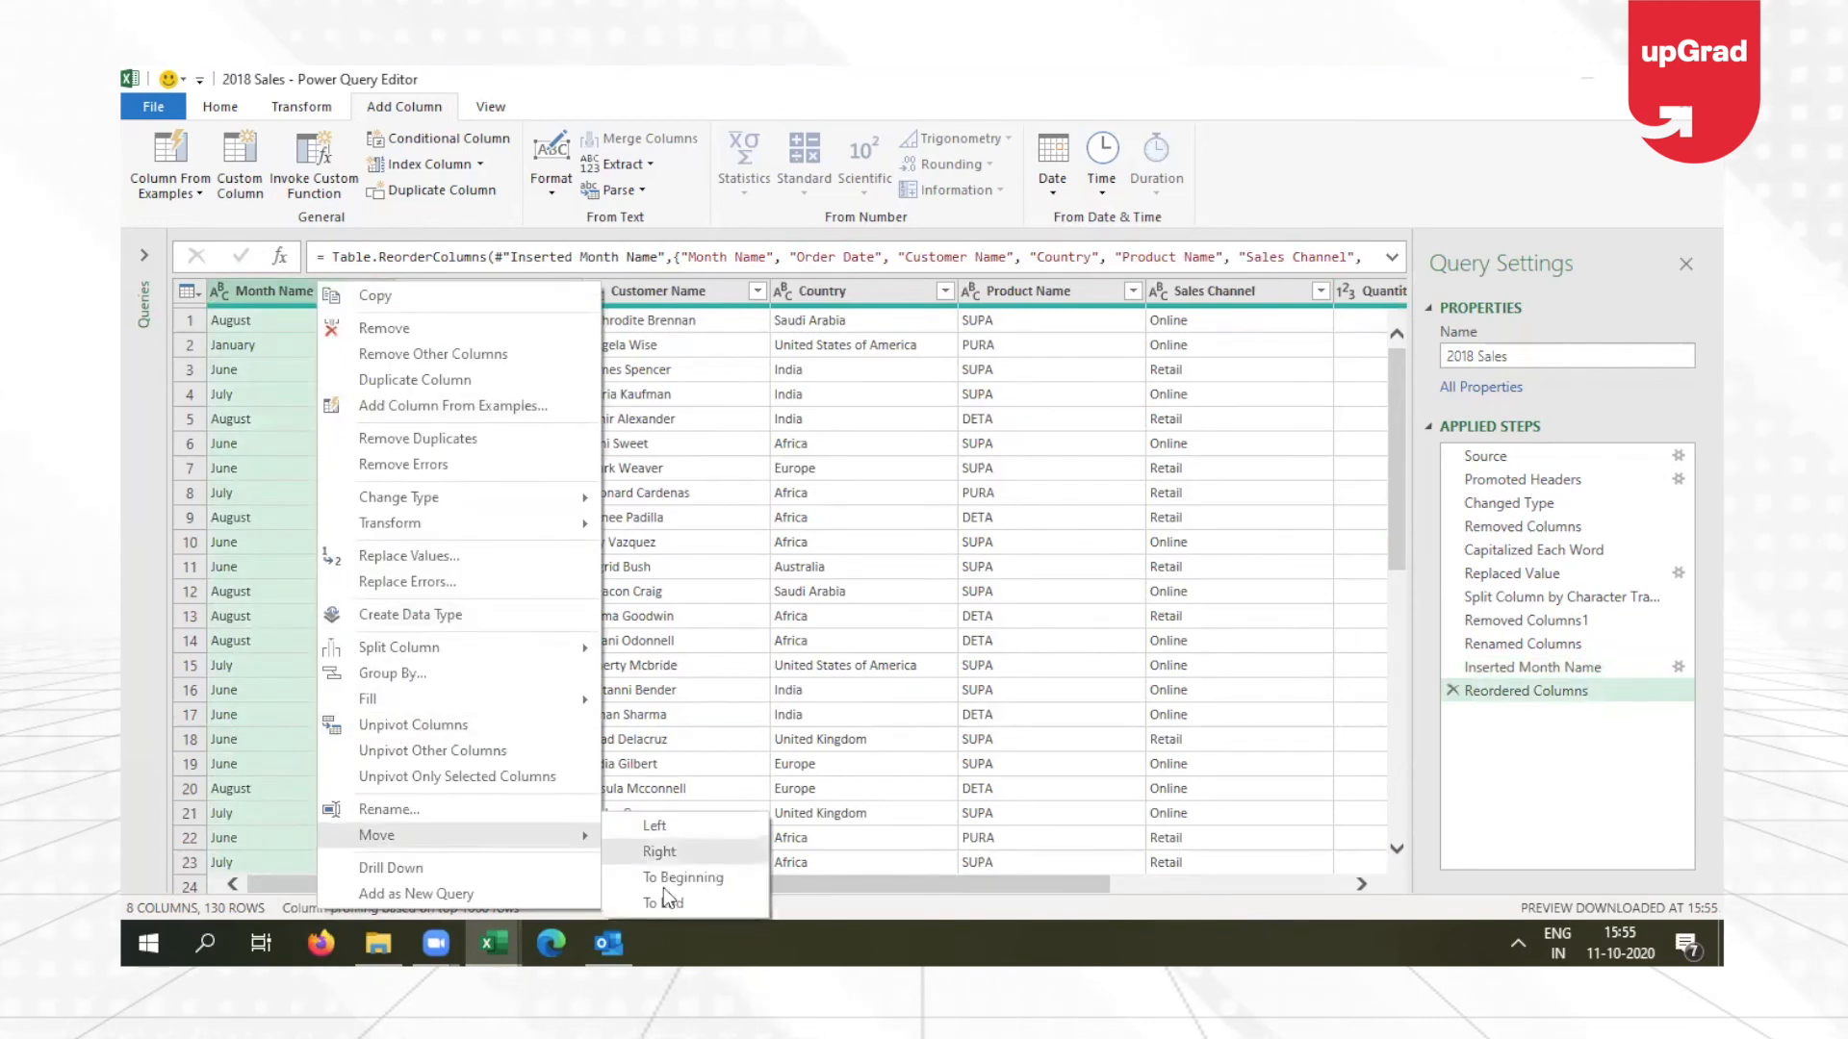
click(693, 877)
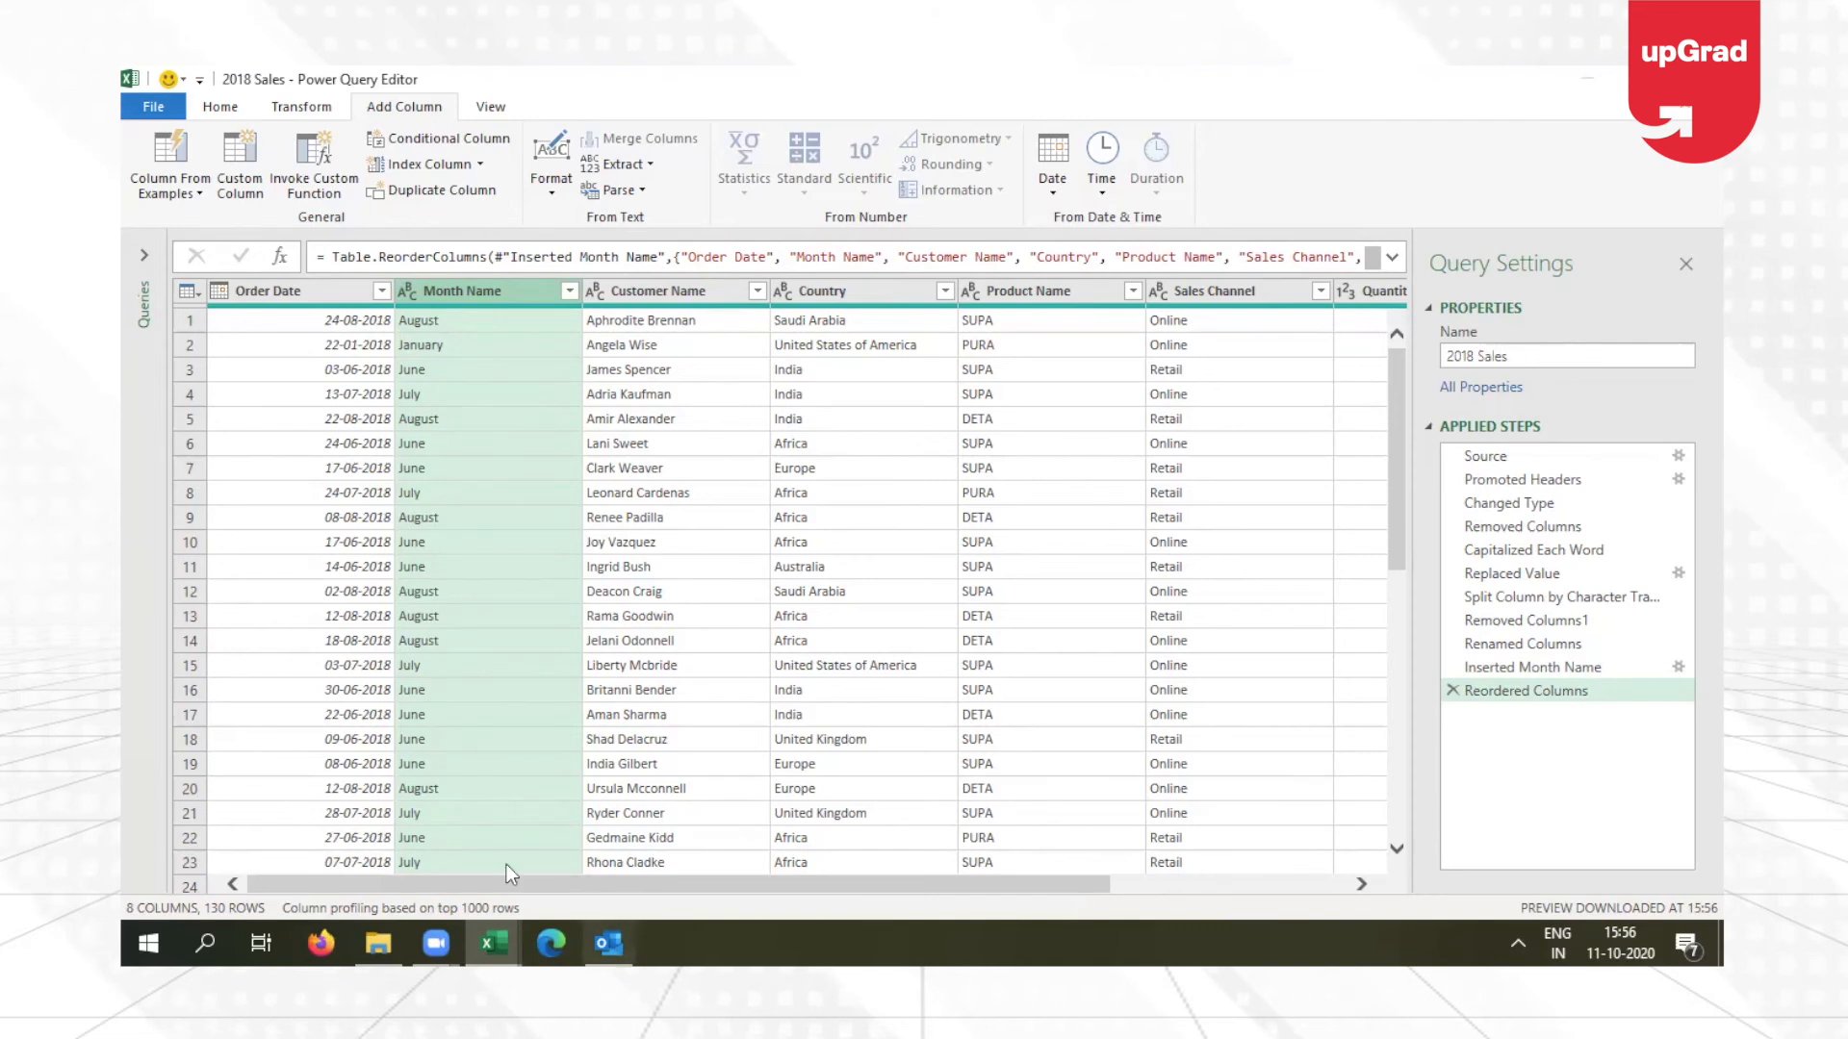
click(432, 940)
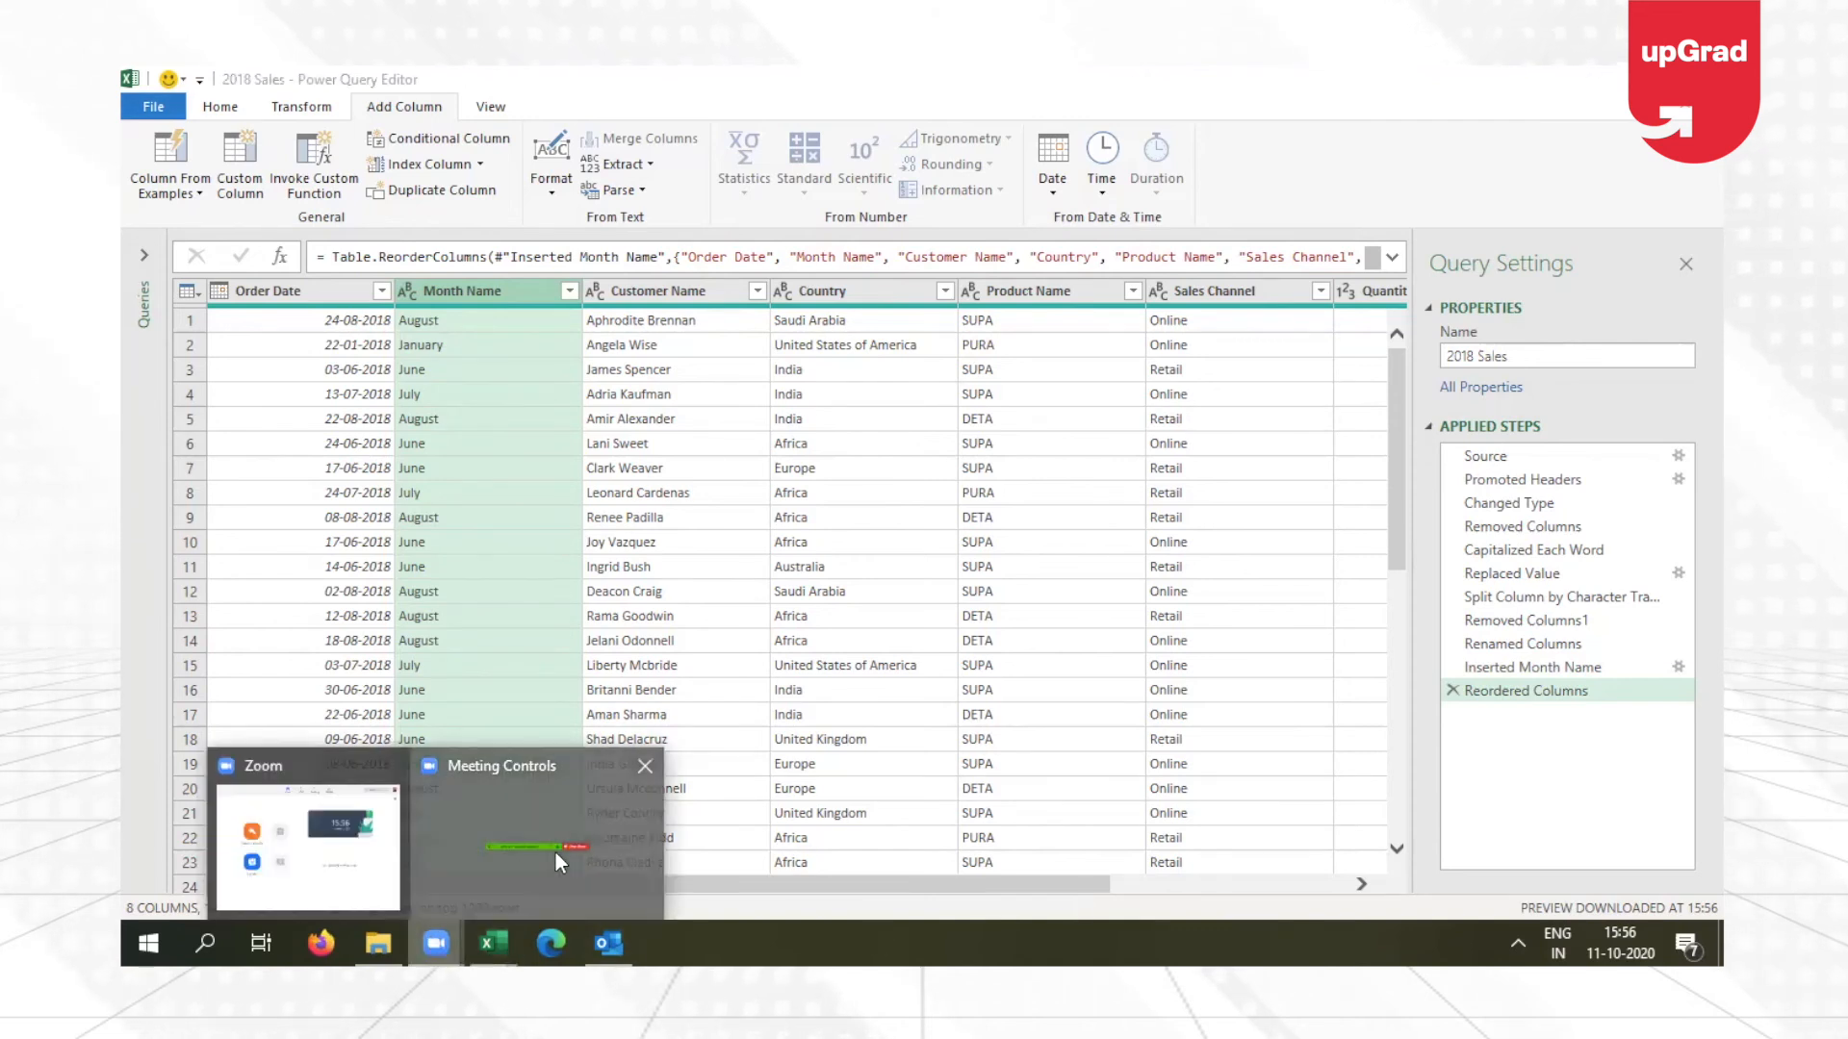
click(556, 852)
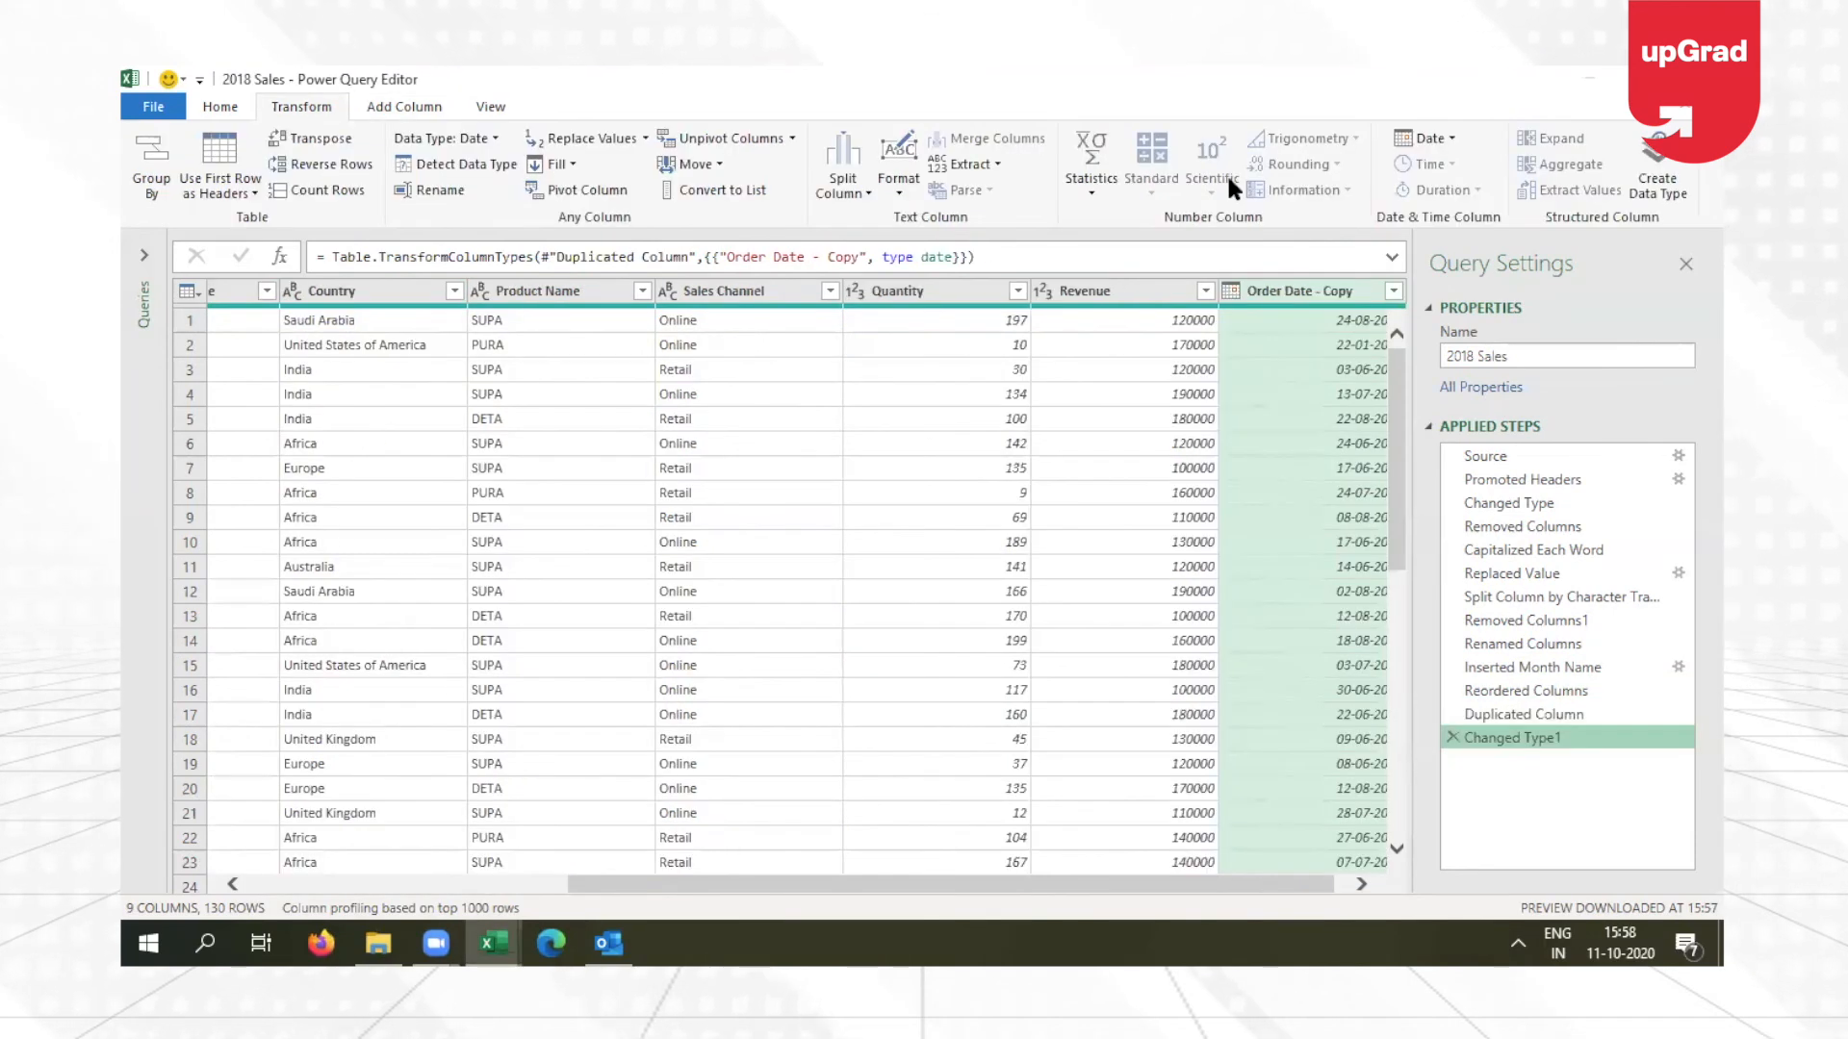
Remove the Order Date - Copy and Month Name columns from the query.
click(1292, 293)
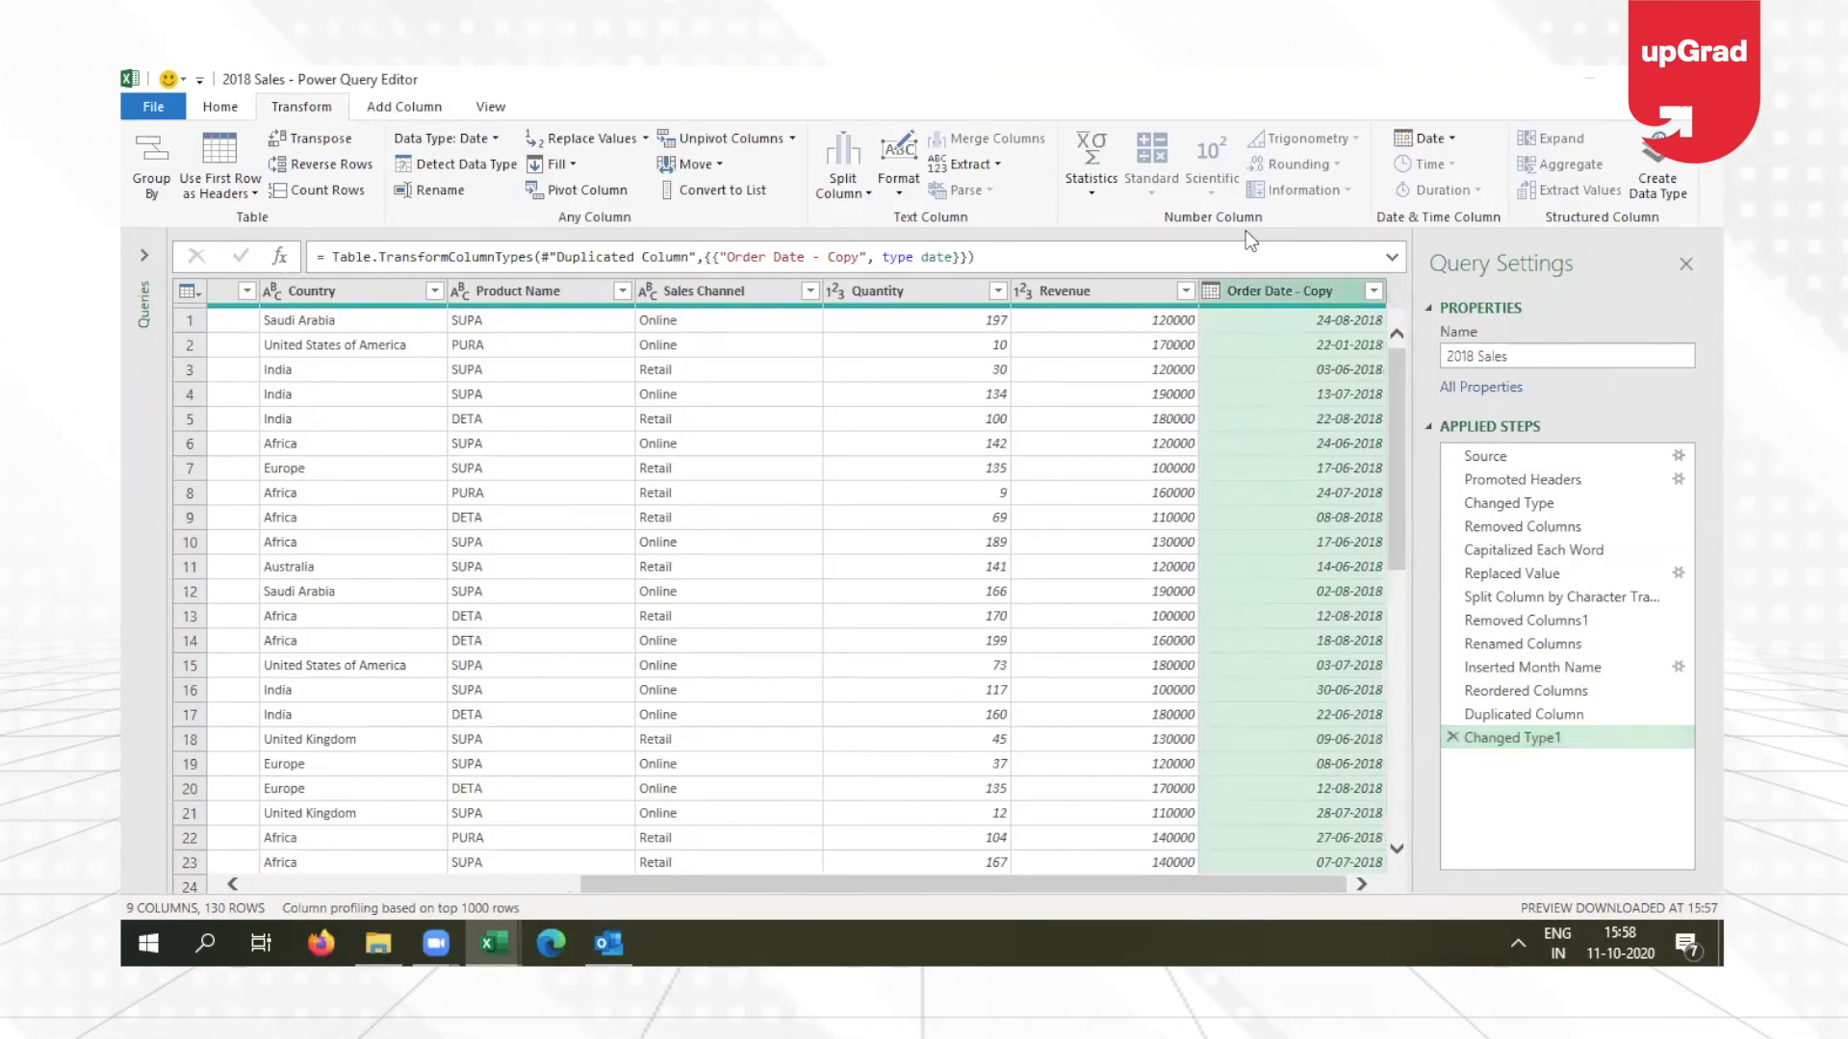
click(221, 107)
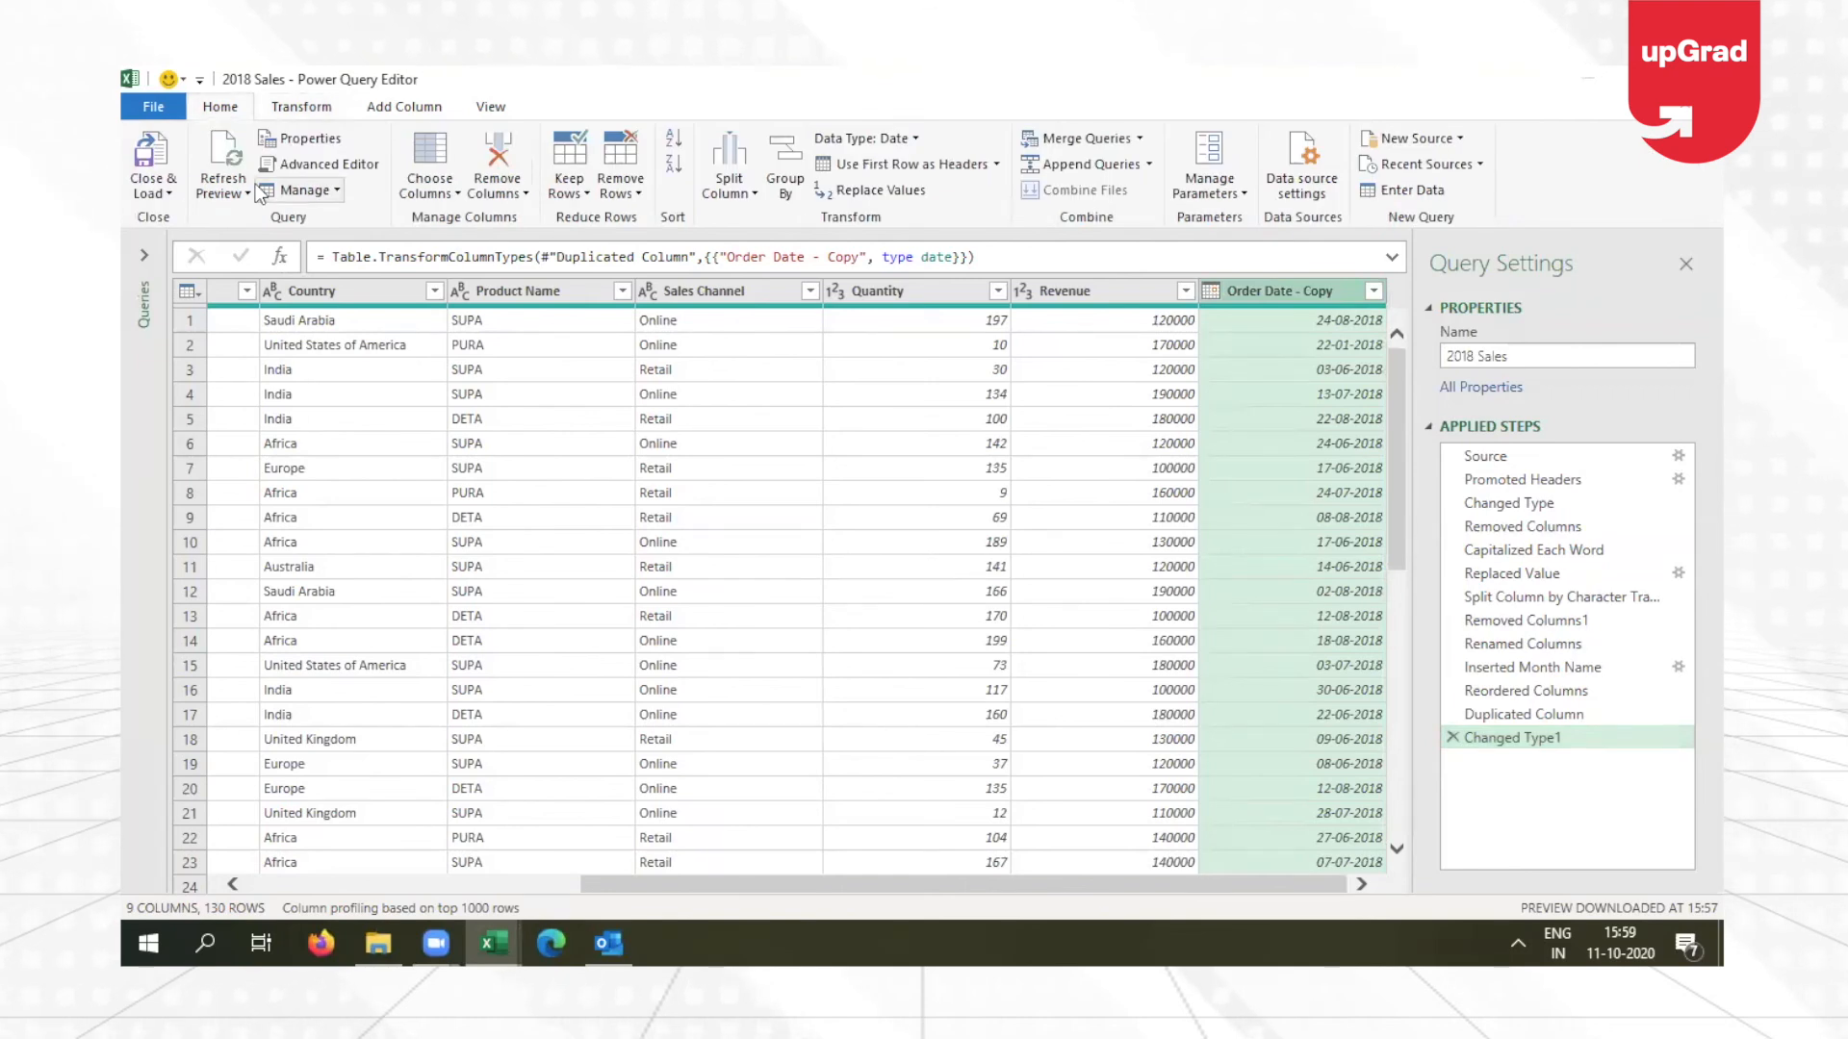
click(497, 149)
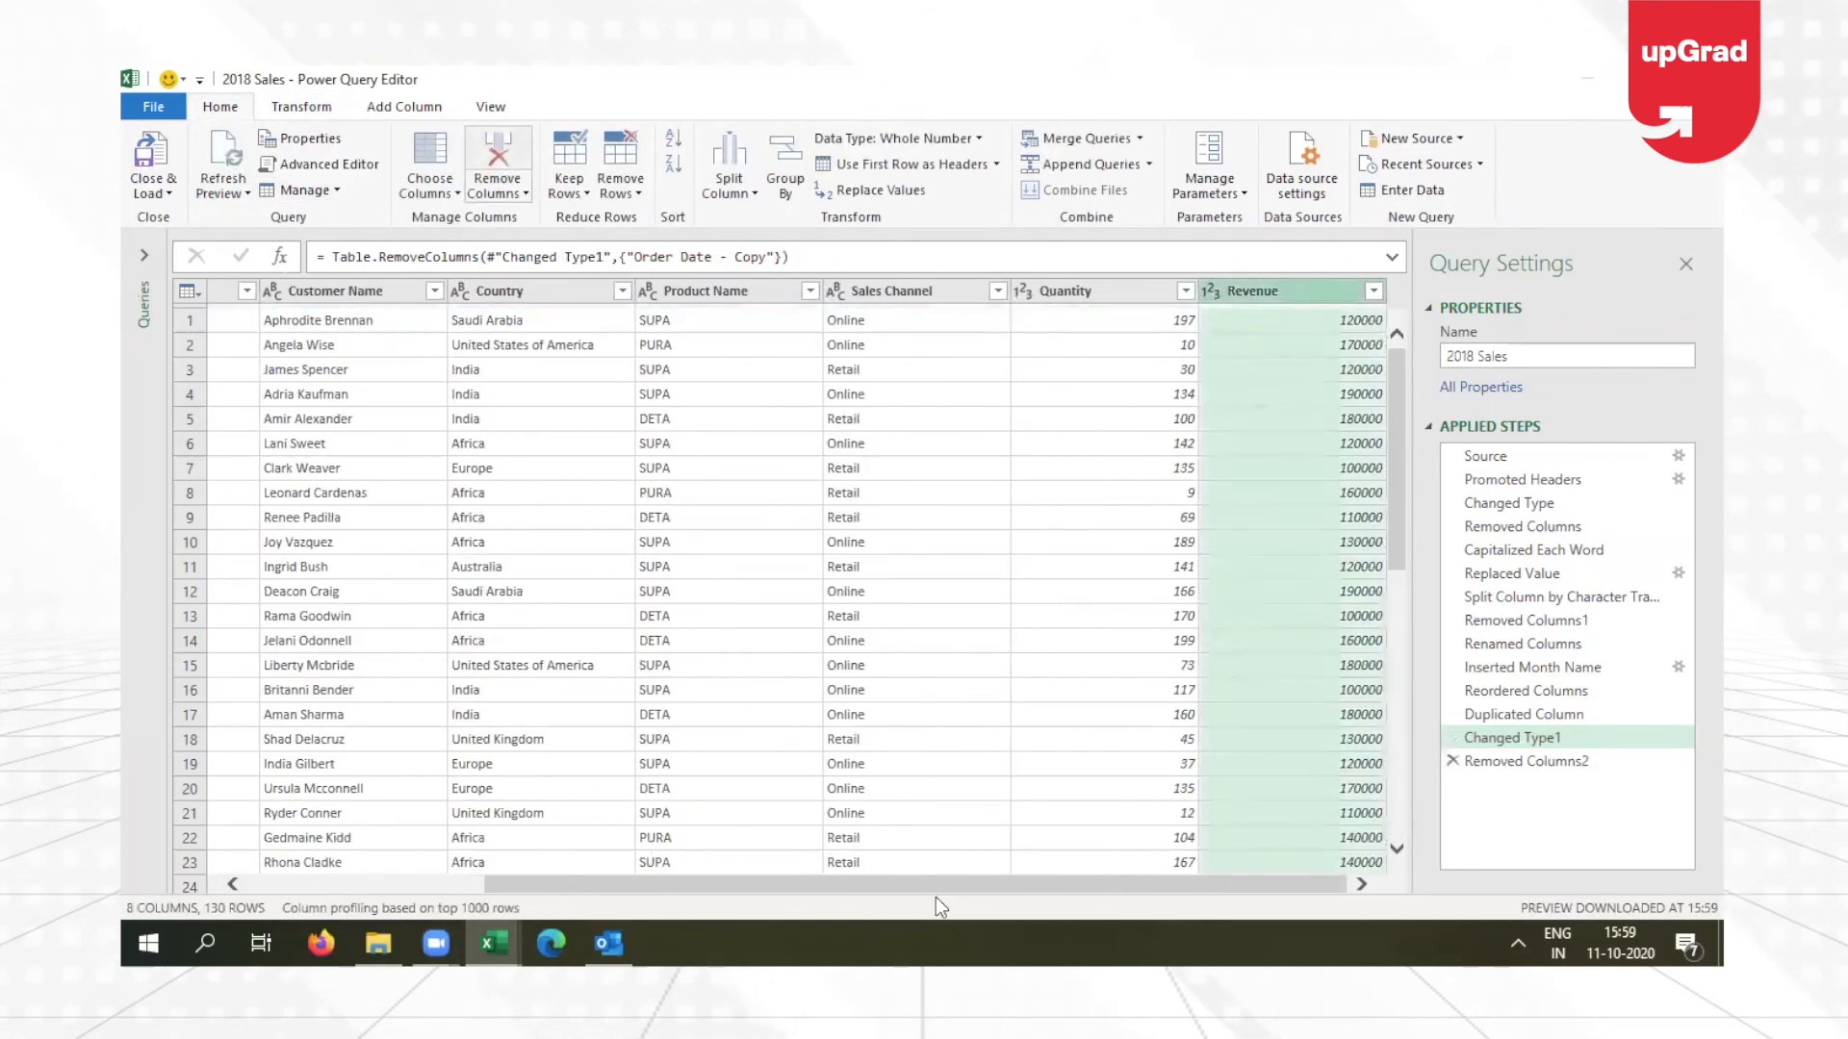
drag(939, 887, 417, 891)
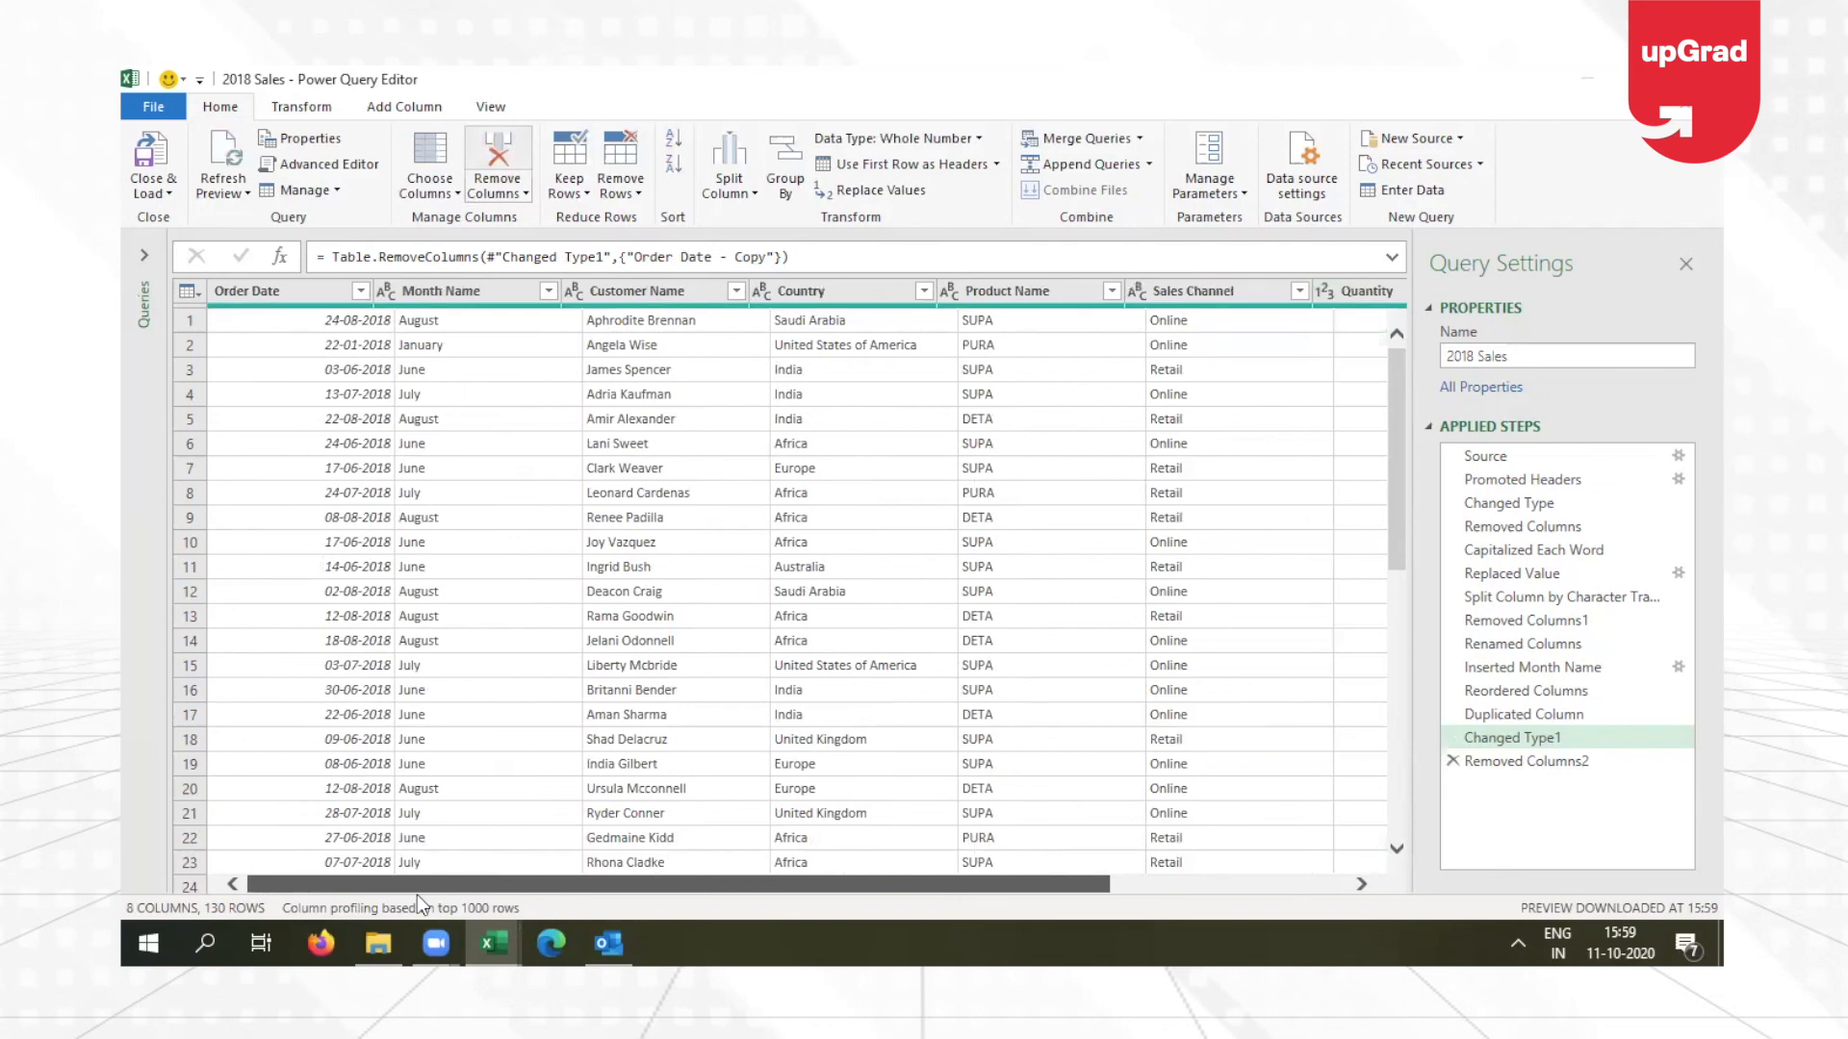
click(449, 292)
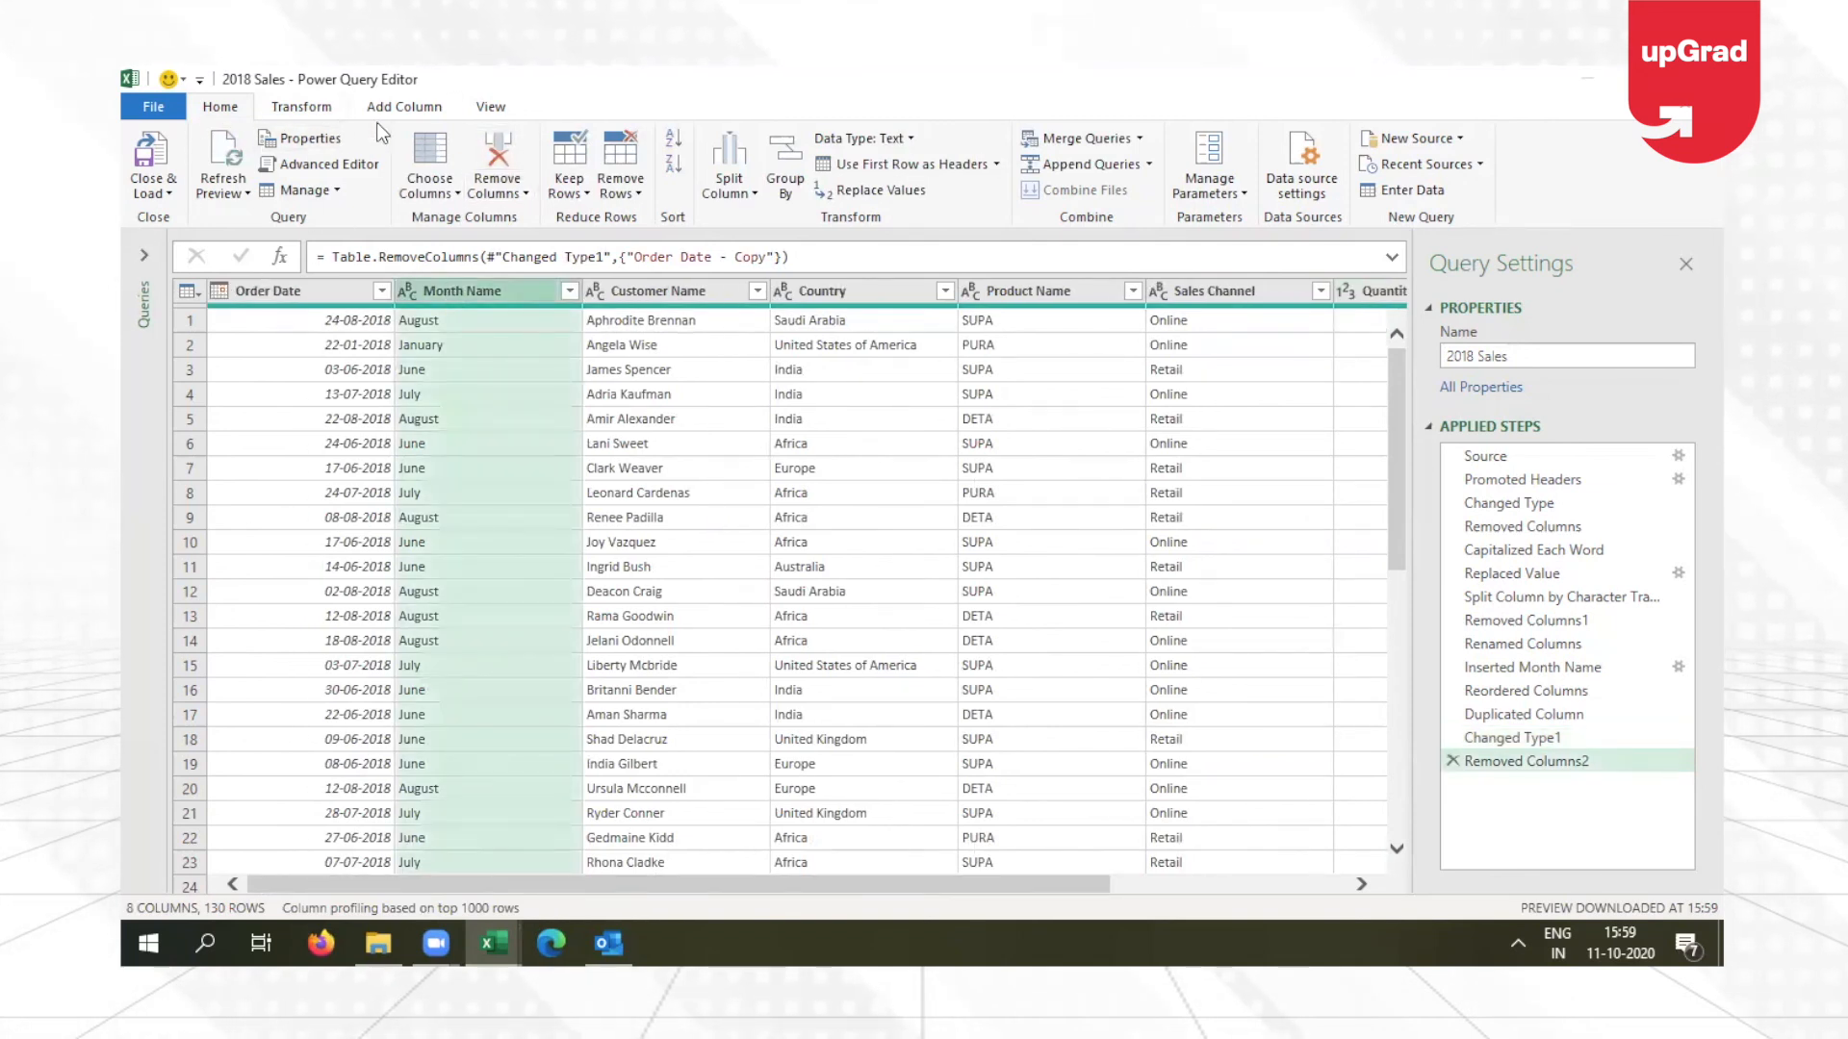
click(496, 152)
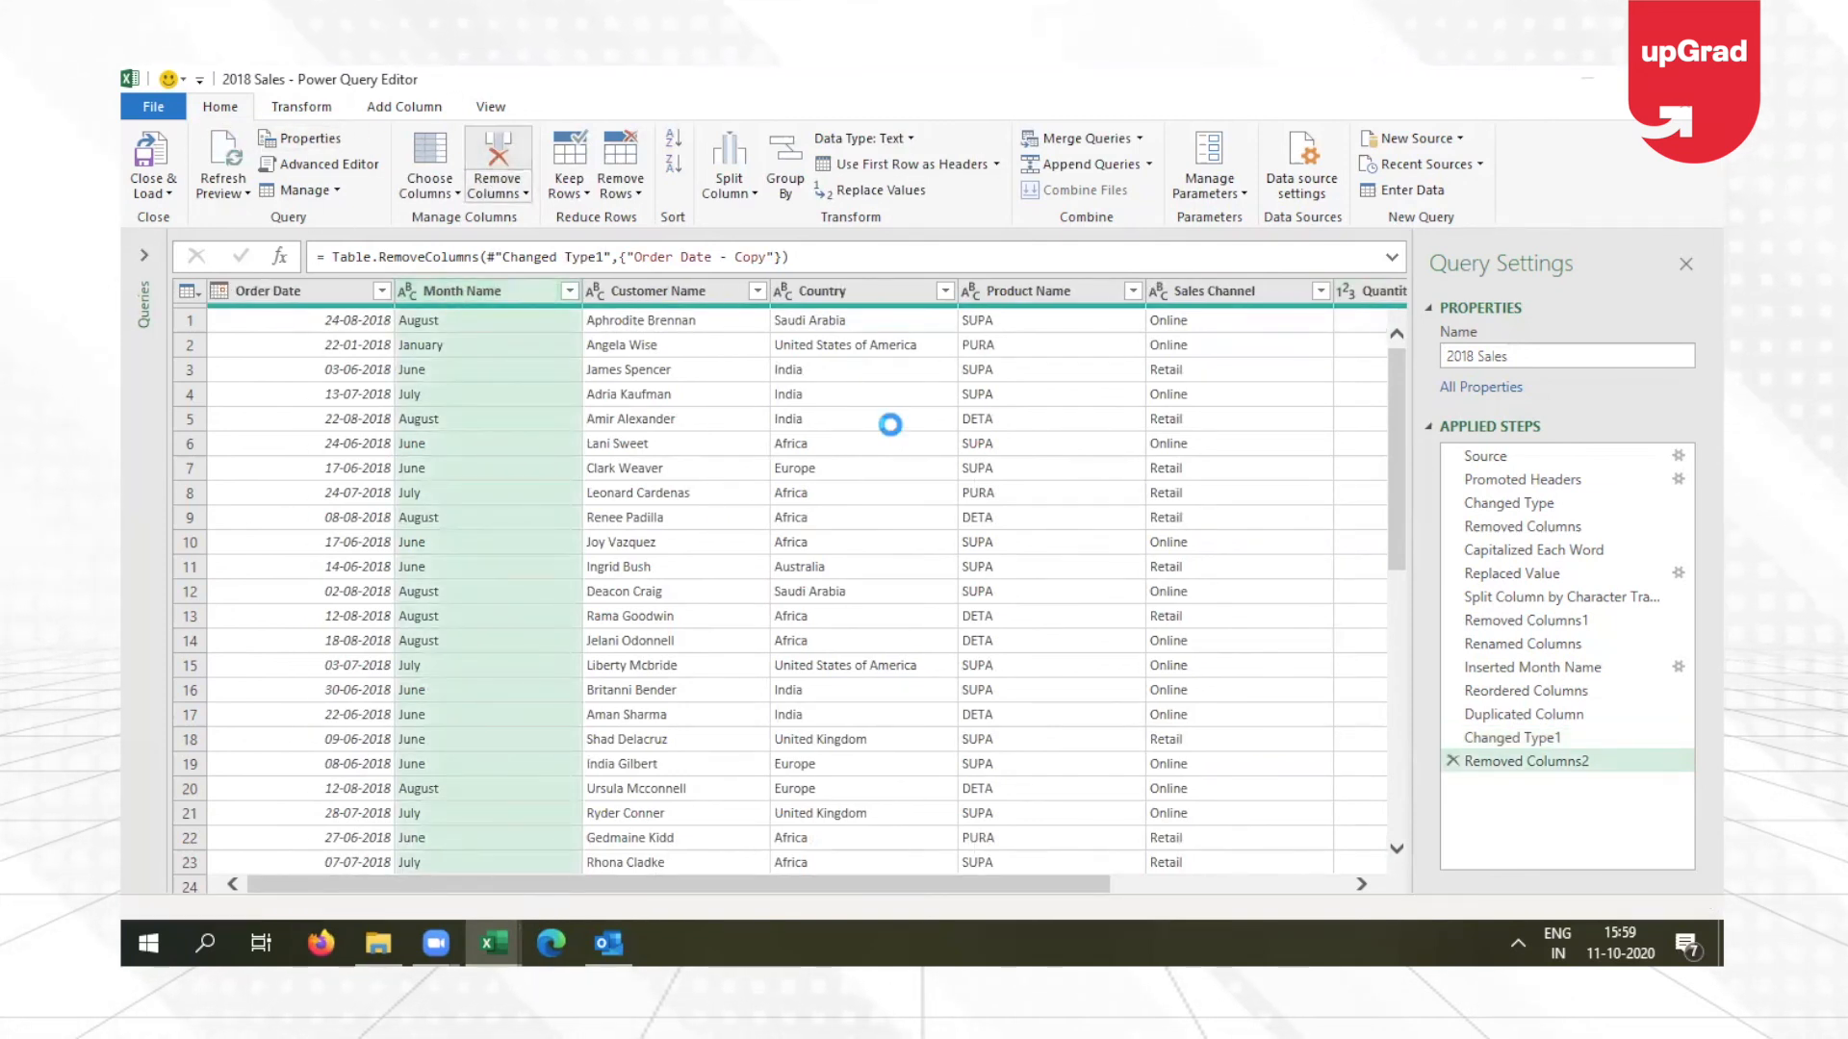
Duplicate the Order Date column and transform the copy's dates into the Name of Month.
click(326, 290)
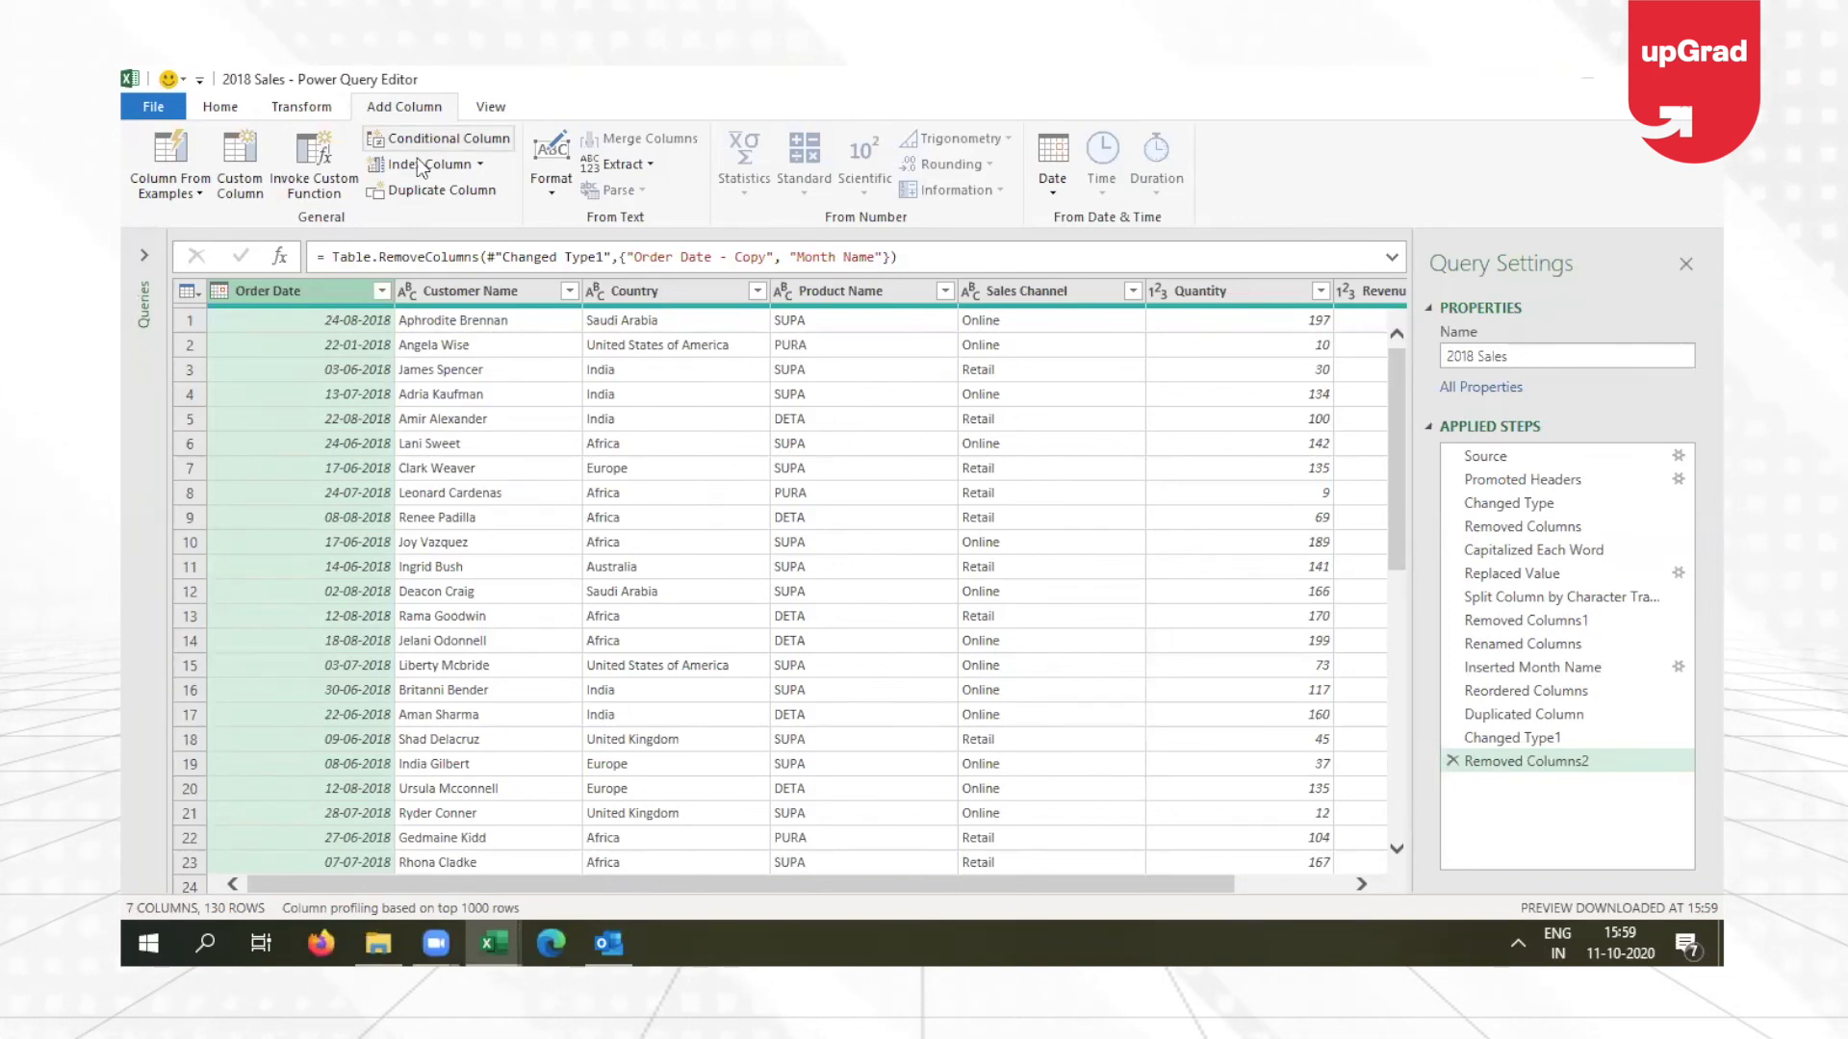
click(427, 192)
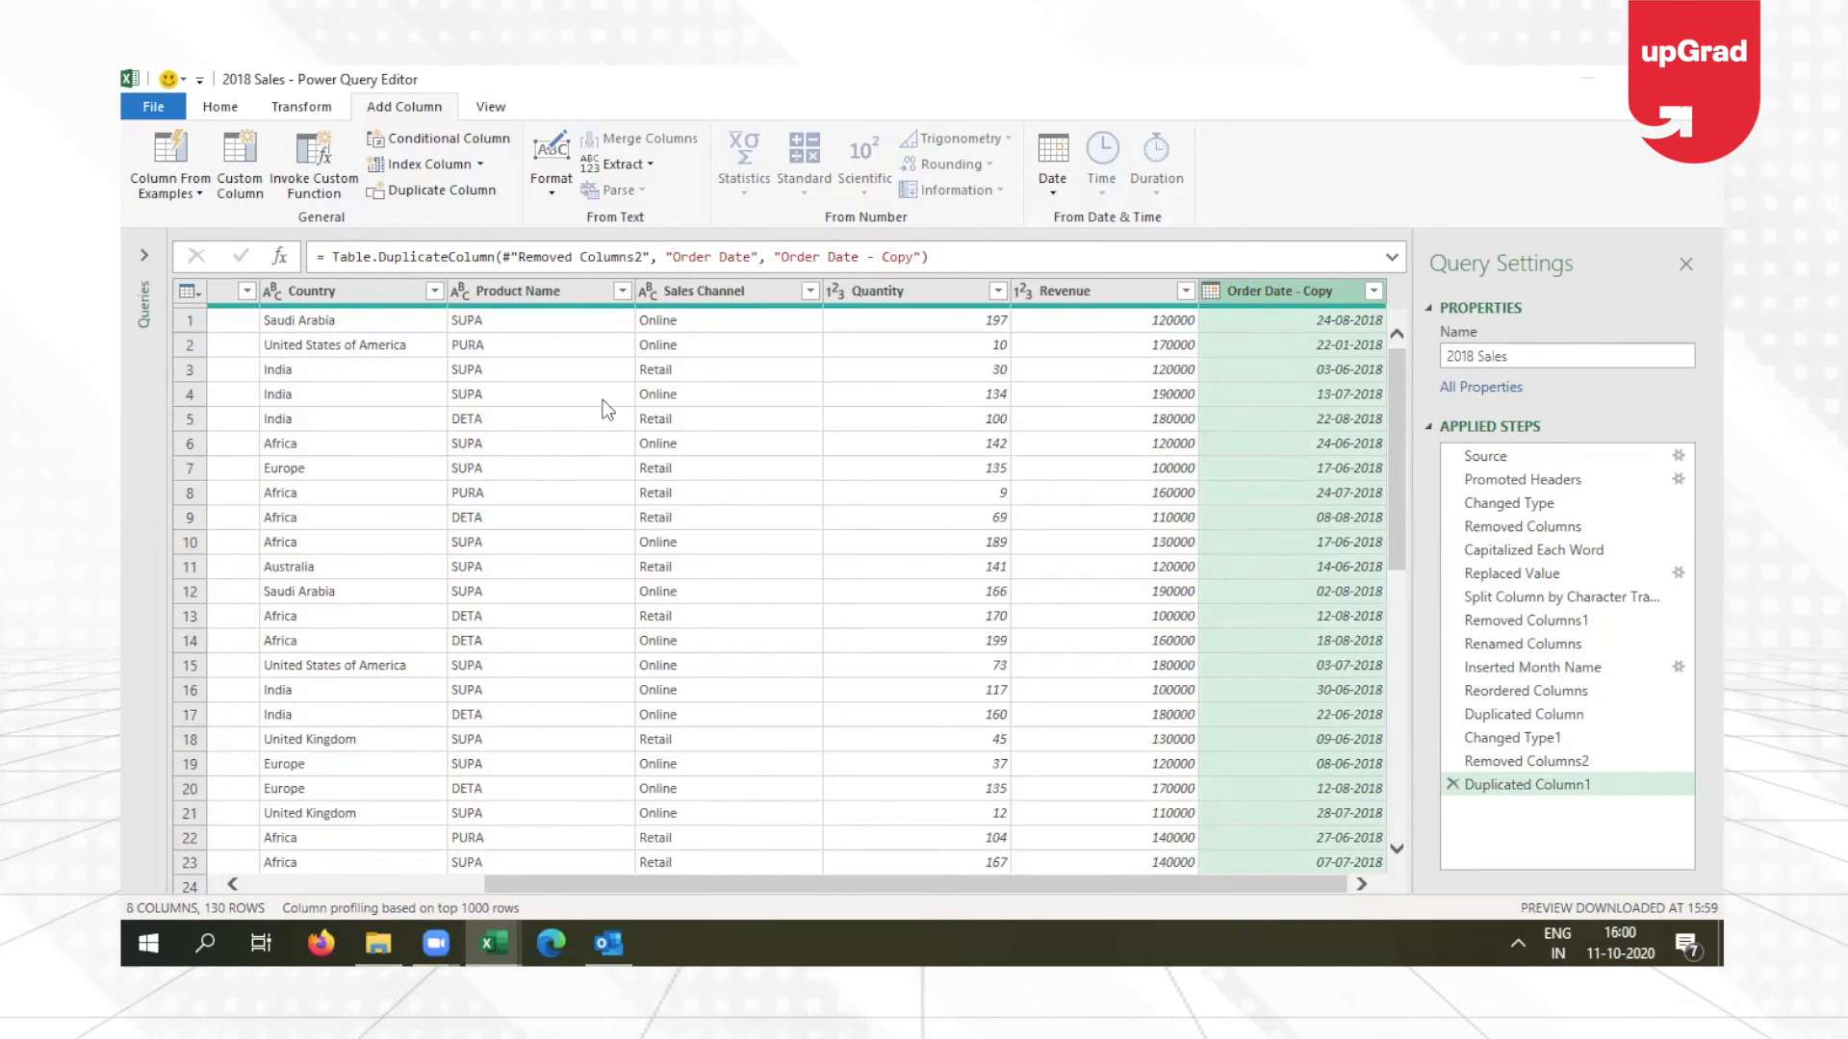
click(300, 111)
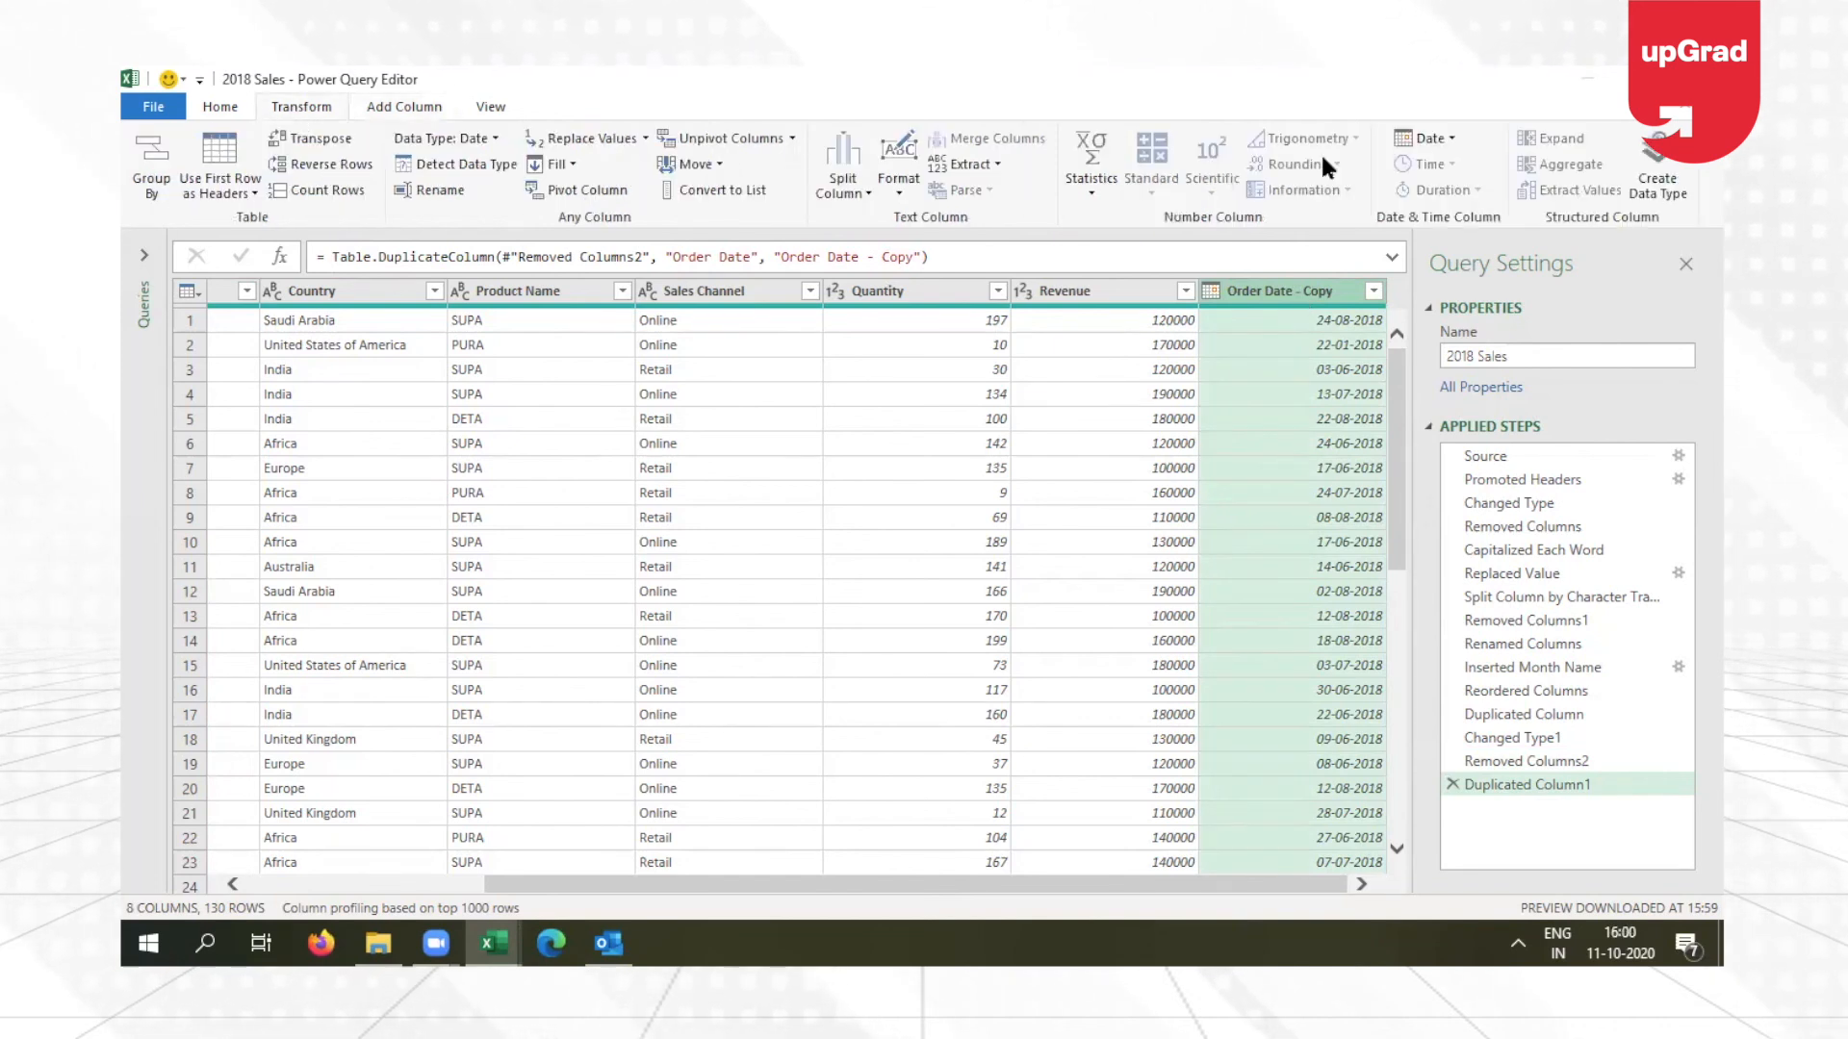
click(1424, 138)
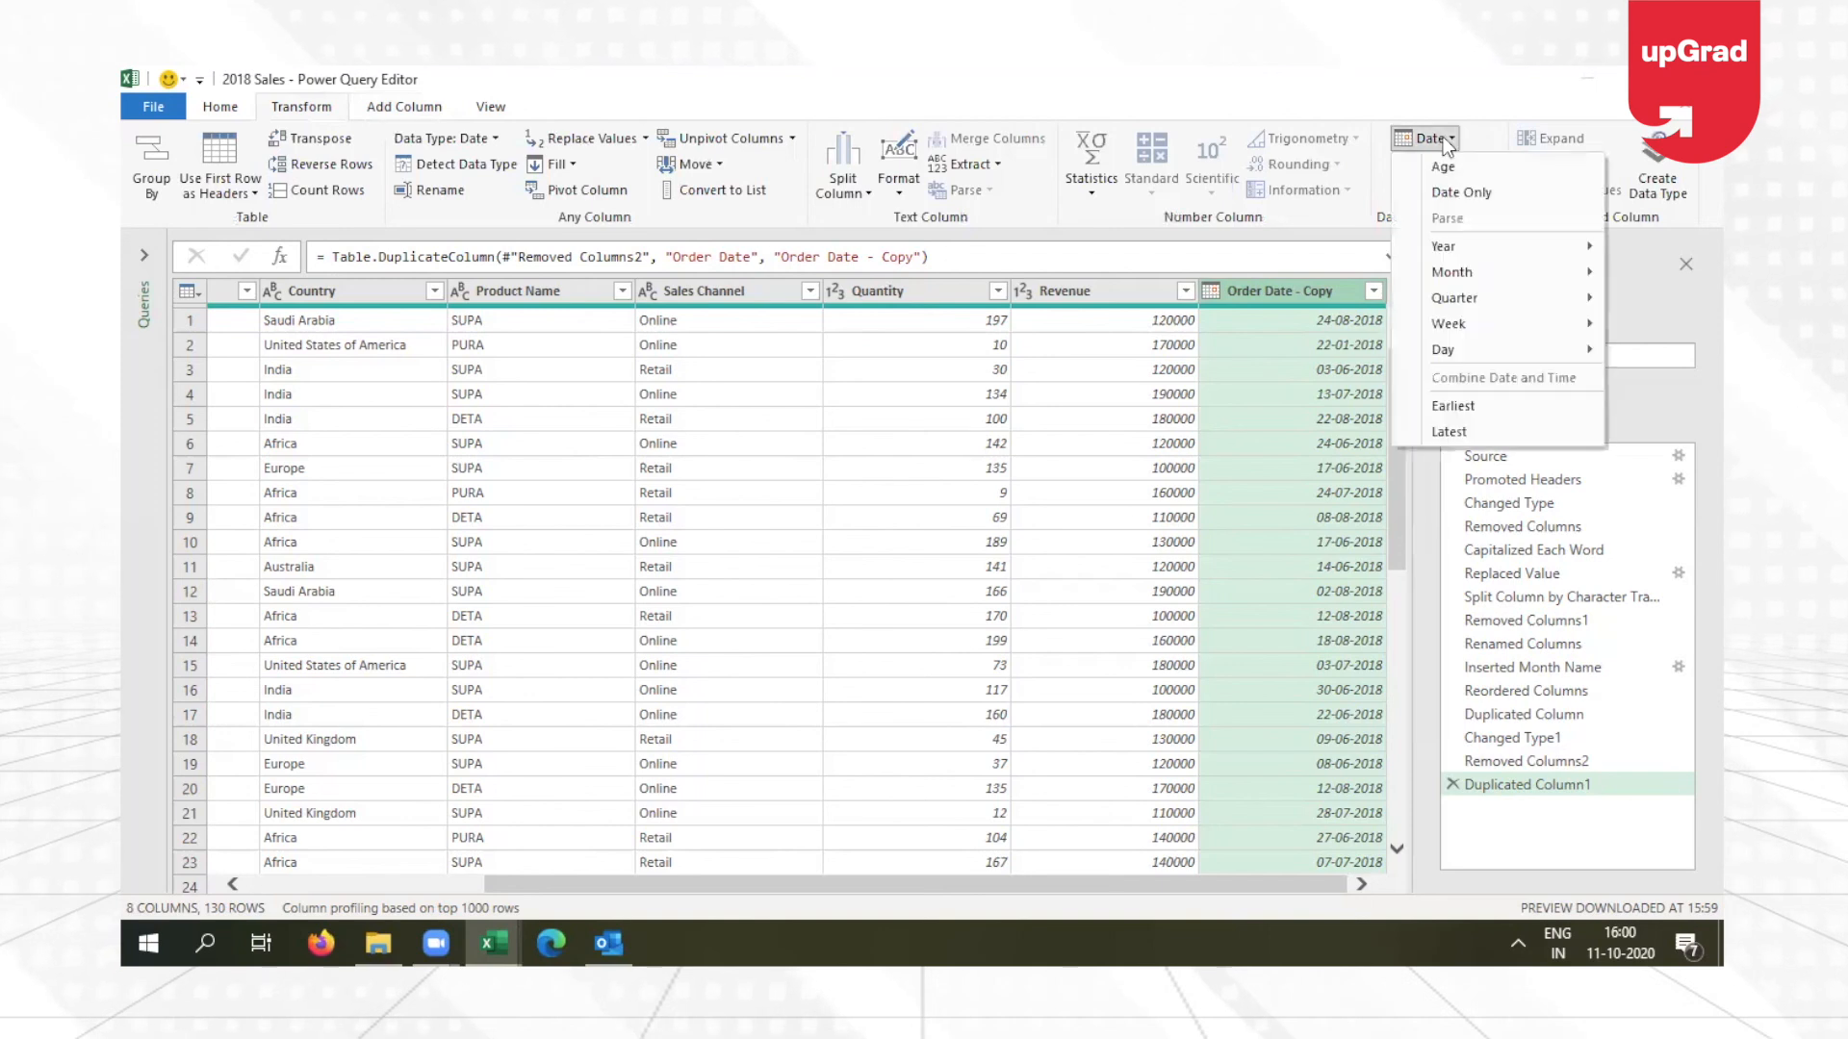
mouse_move(1459, 274)
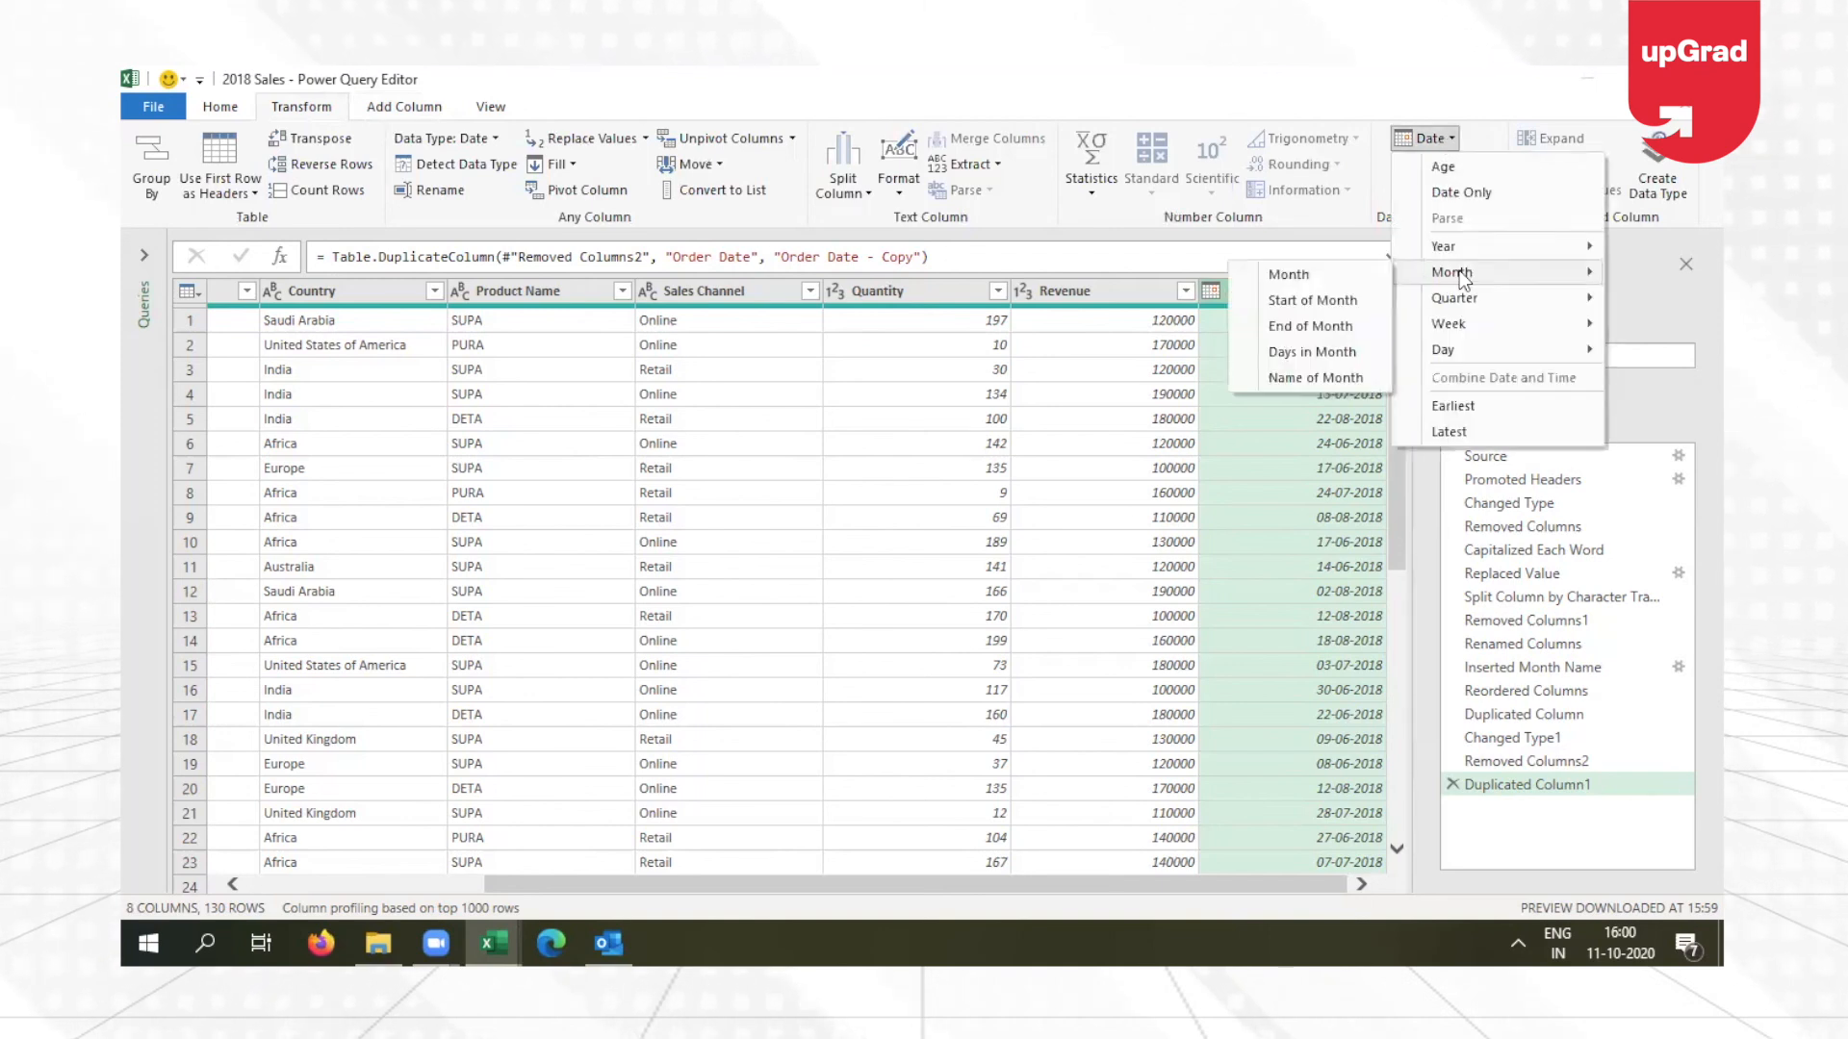
click(1311, 385)
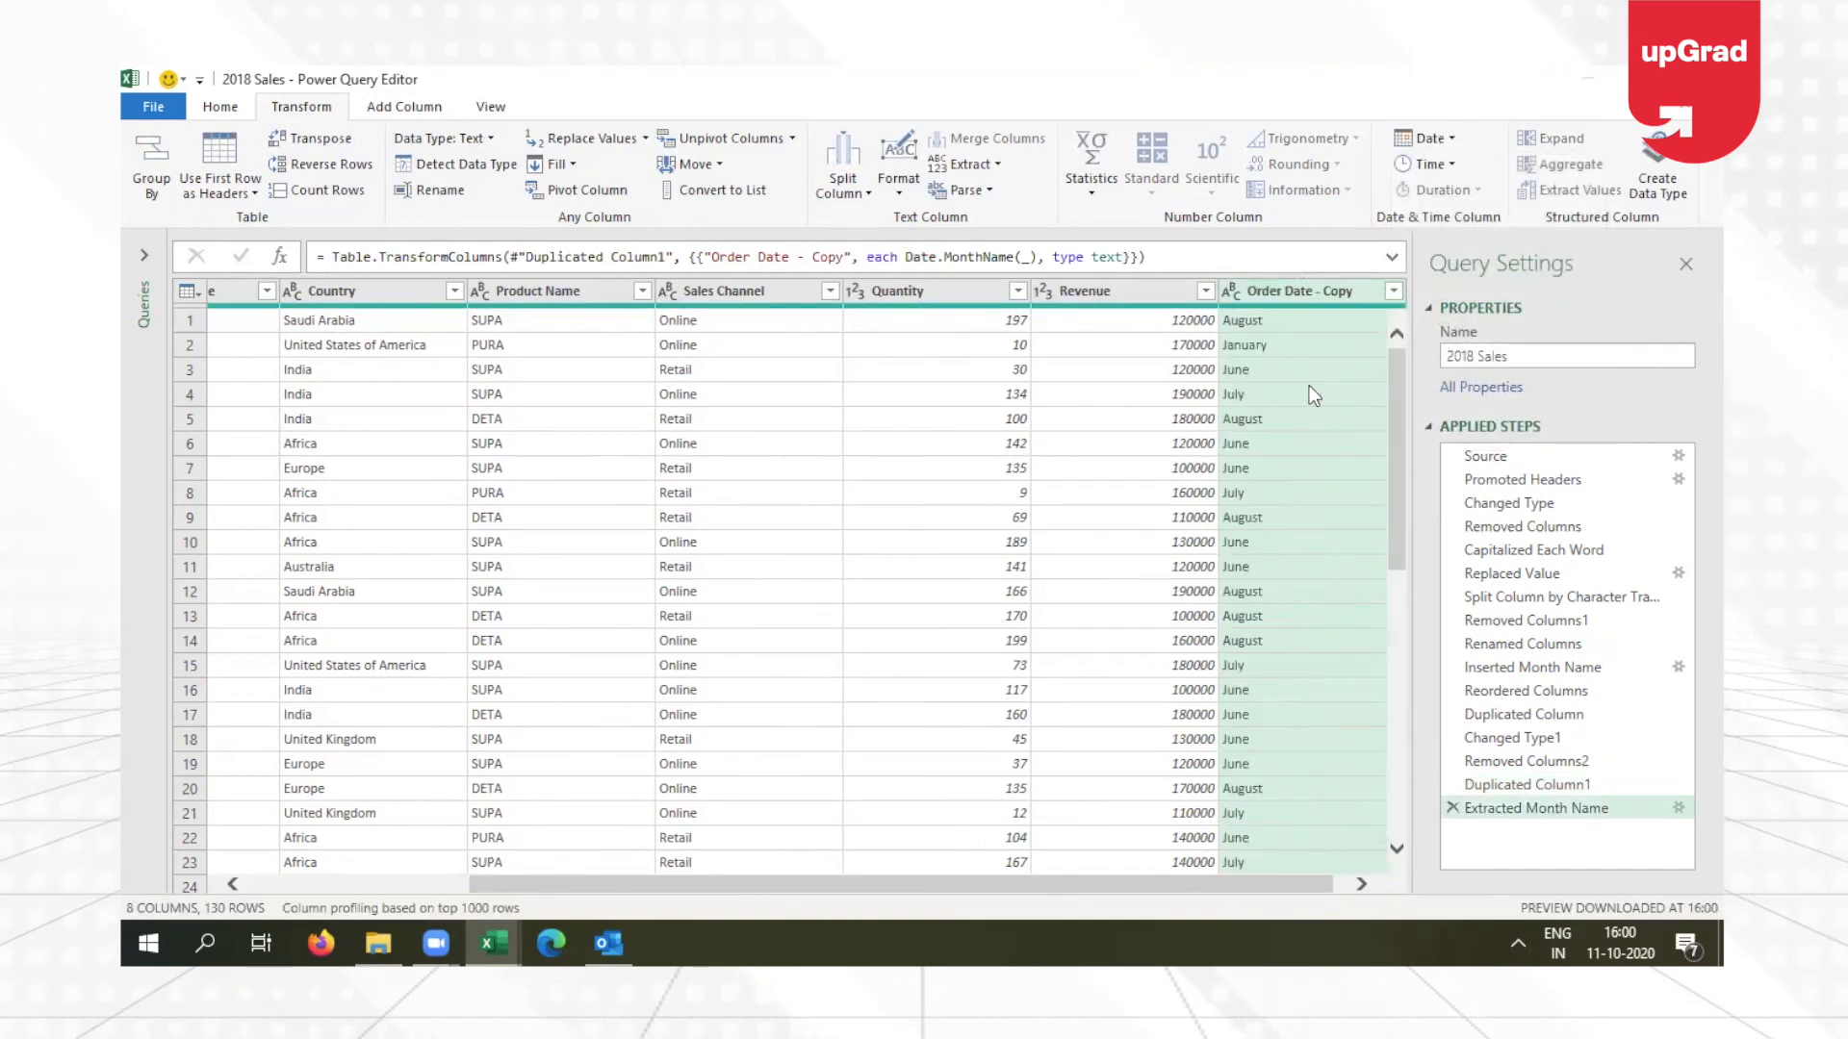
Close the query editor and load the transformed 2018 Sales query into the workbook.
click(404, 106)
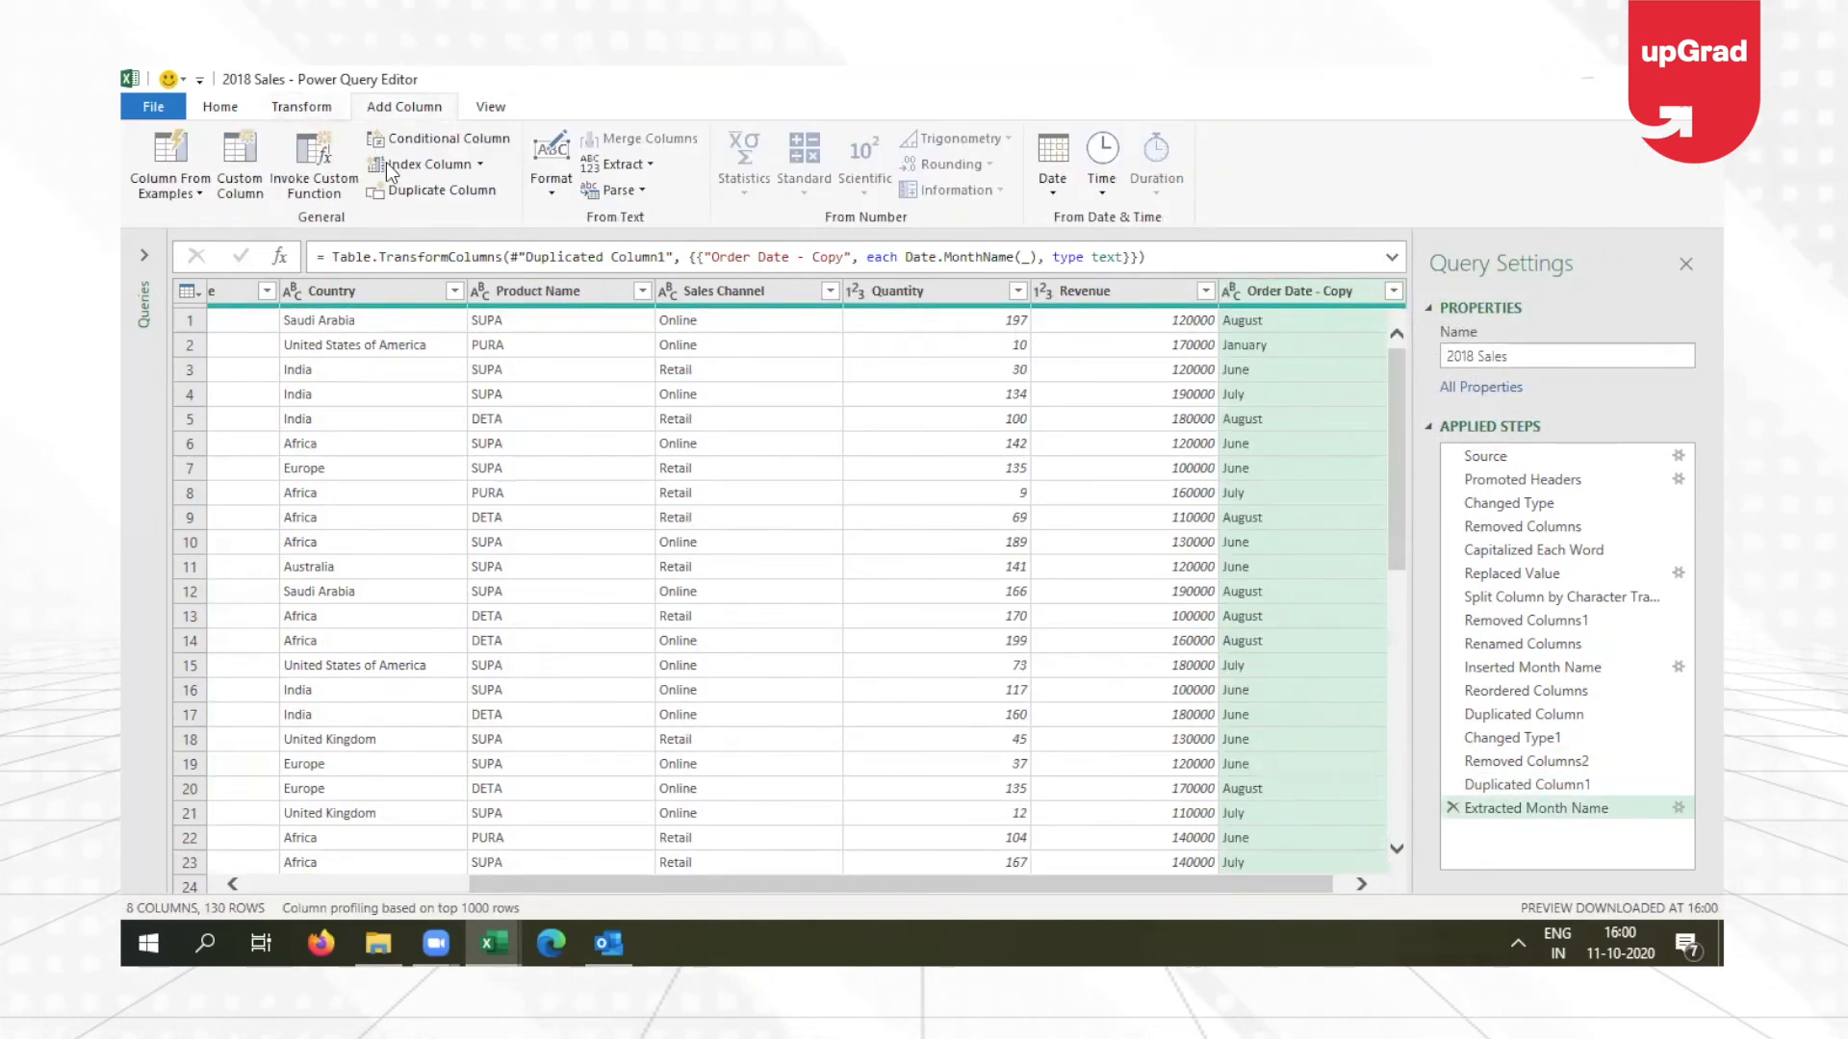
click(207, 109)
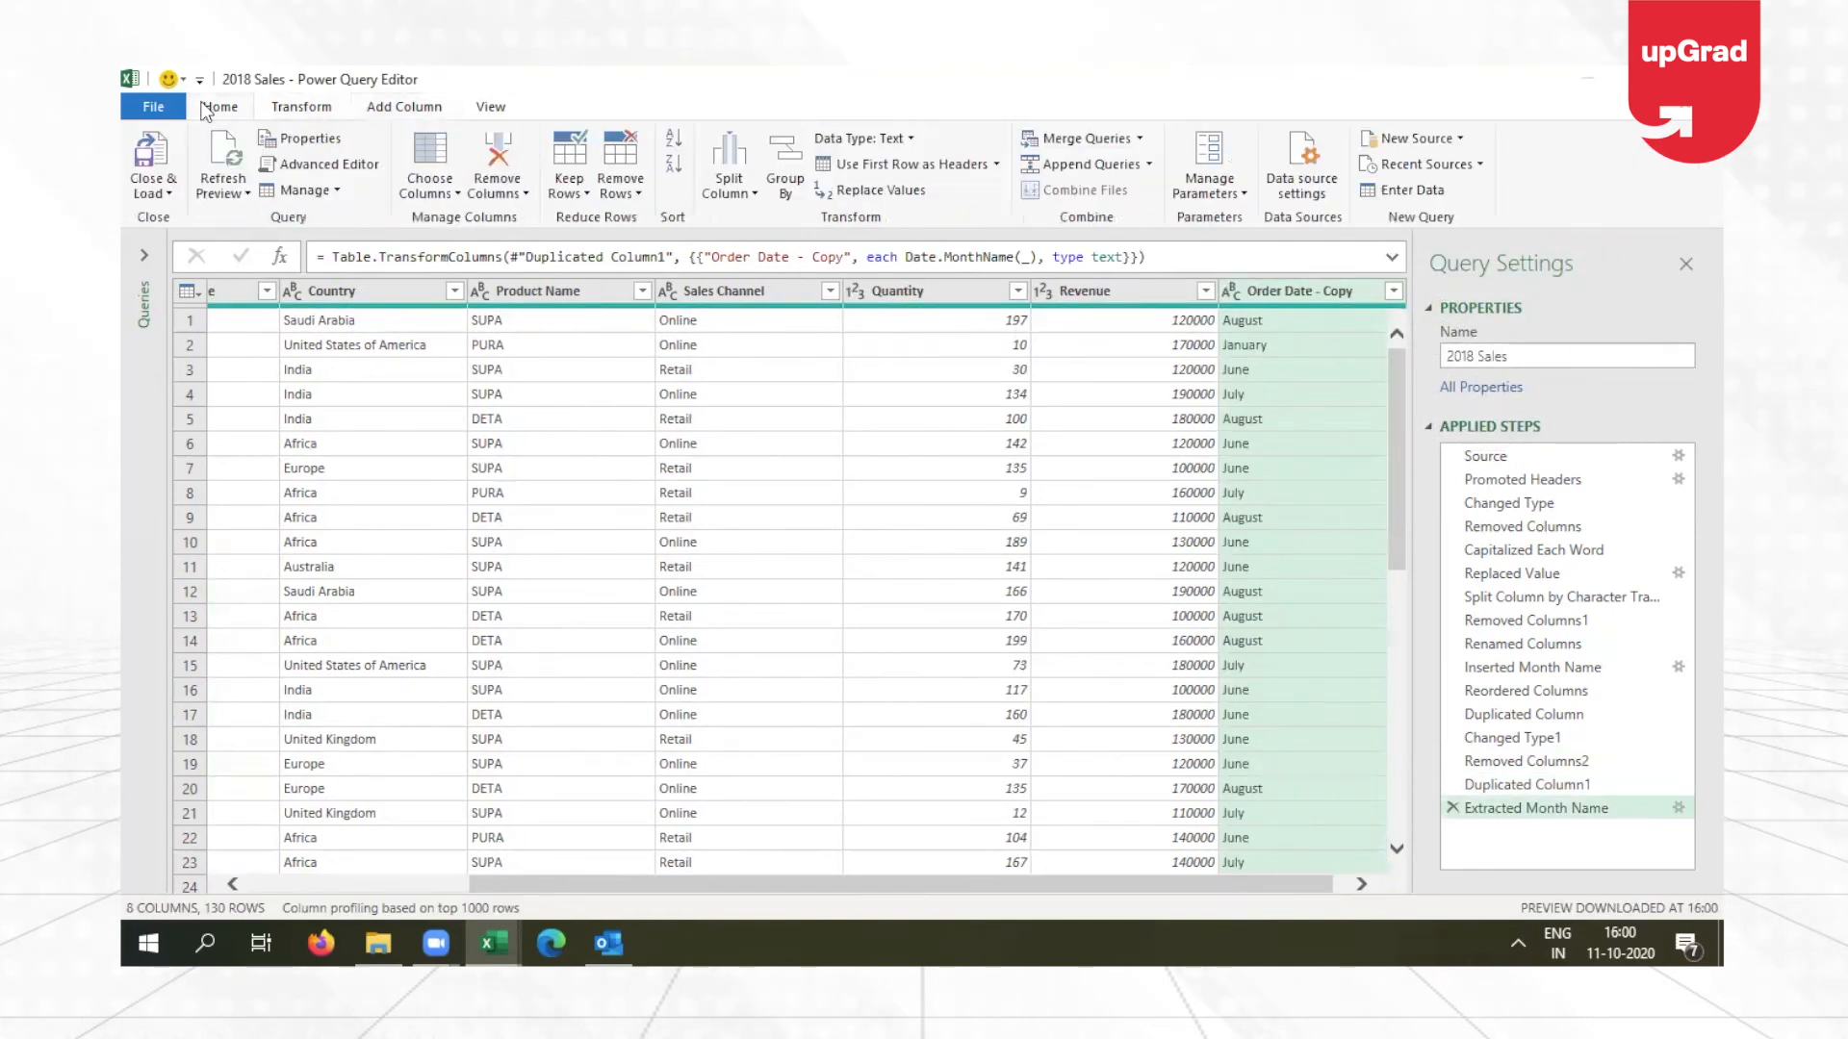
click(402, 106)
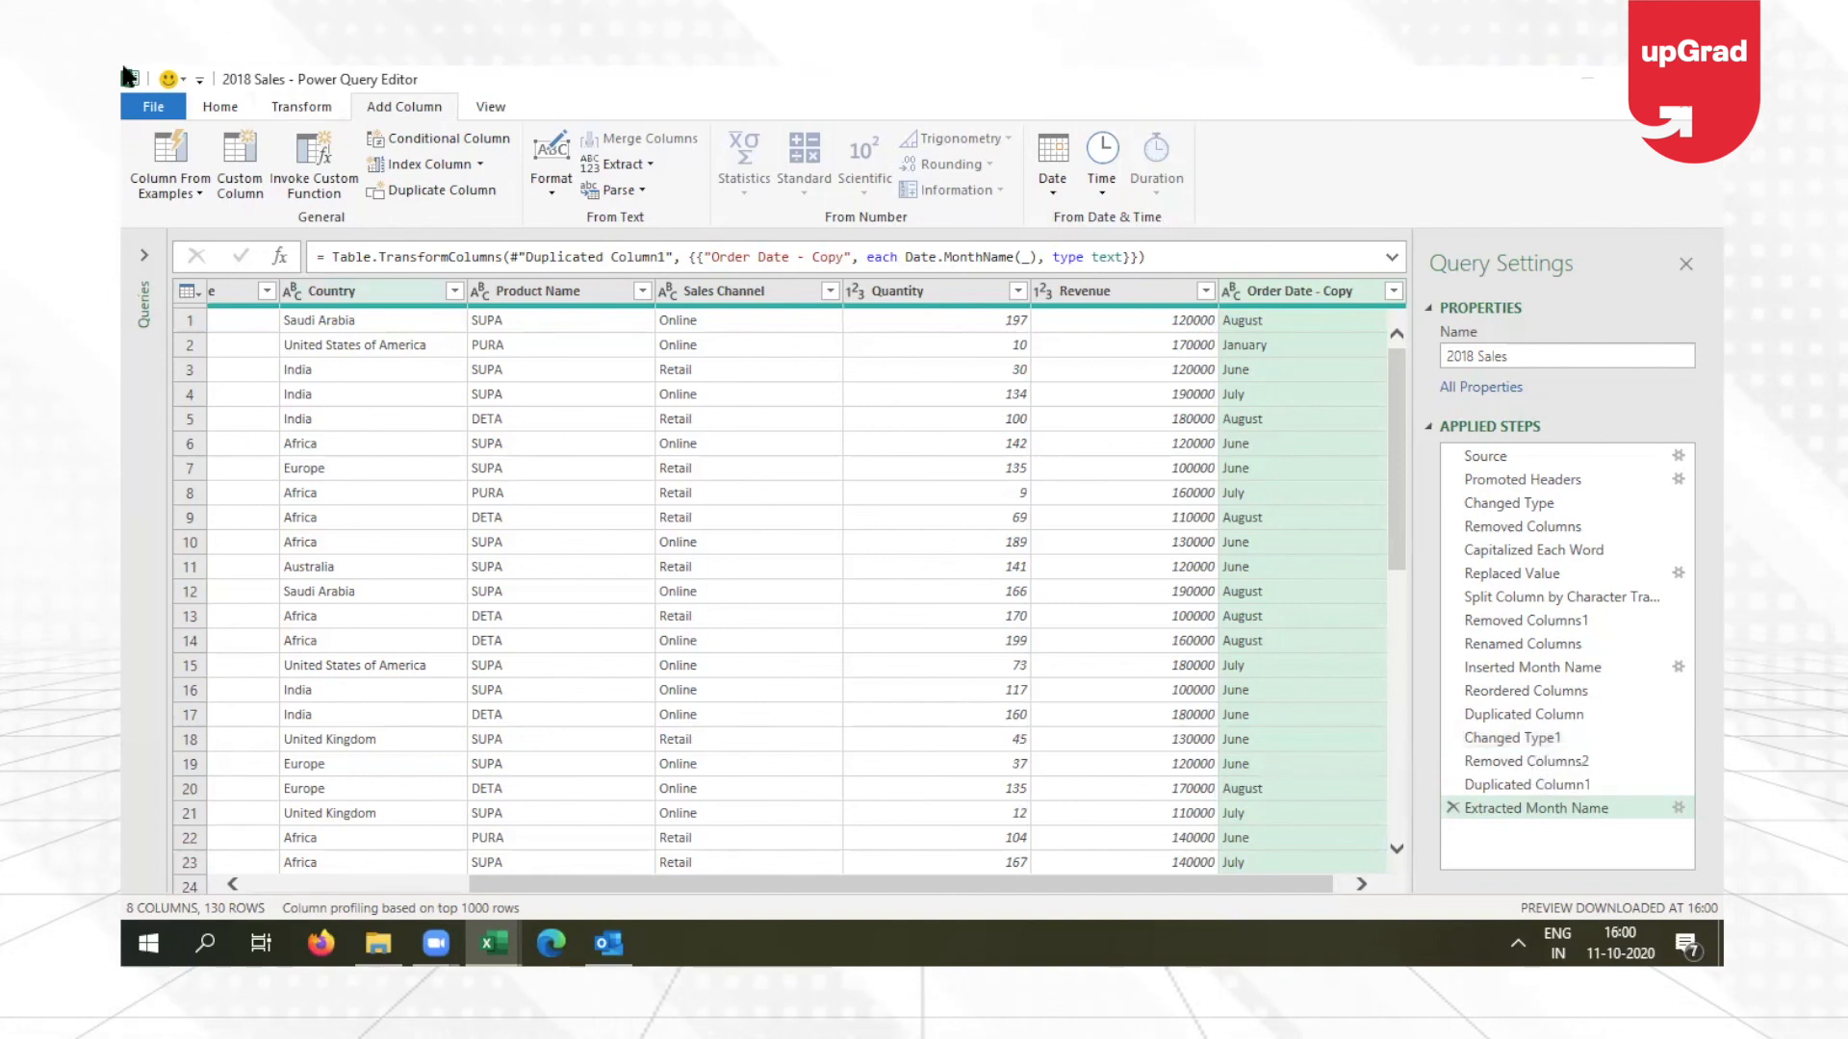
click(220, 109)
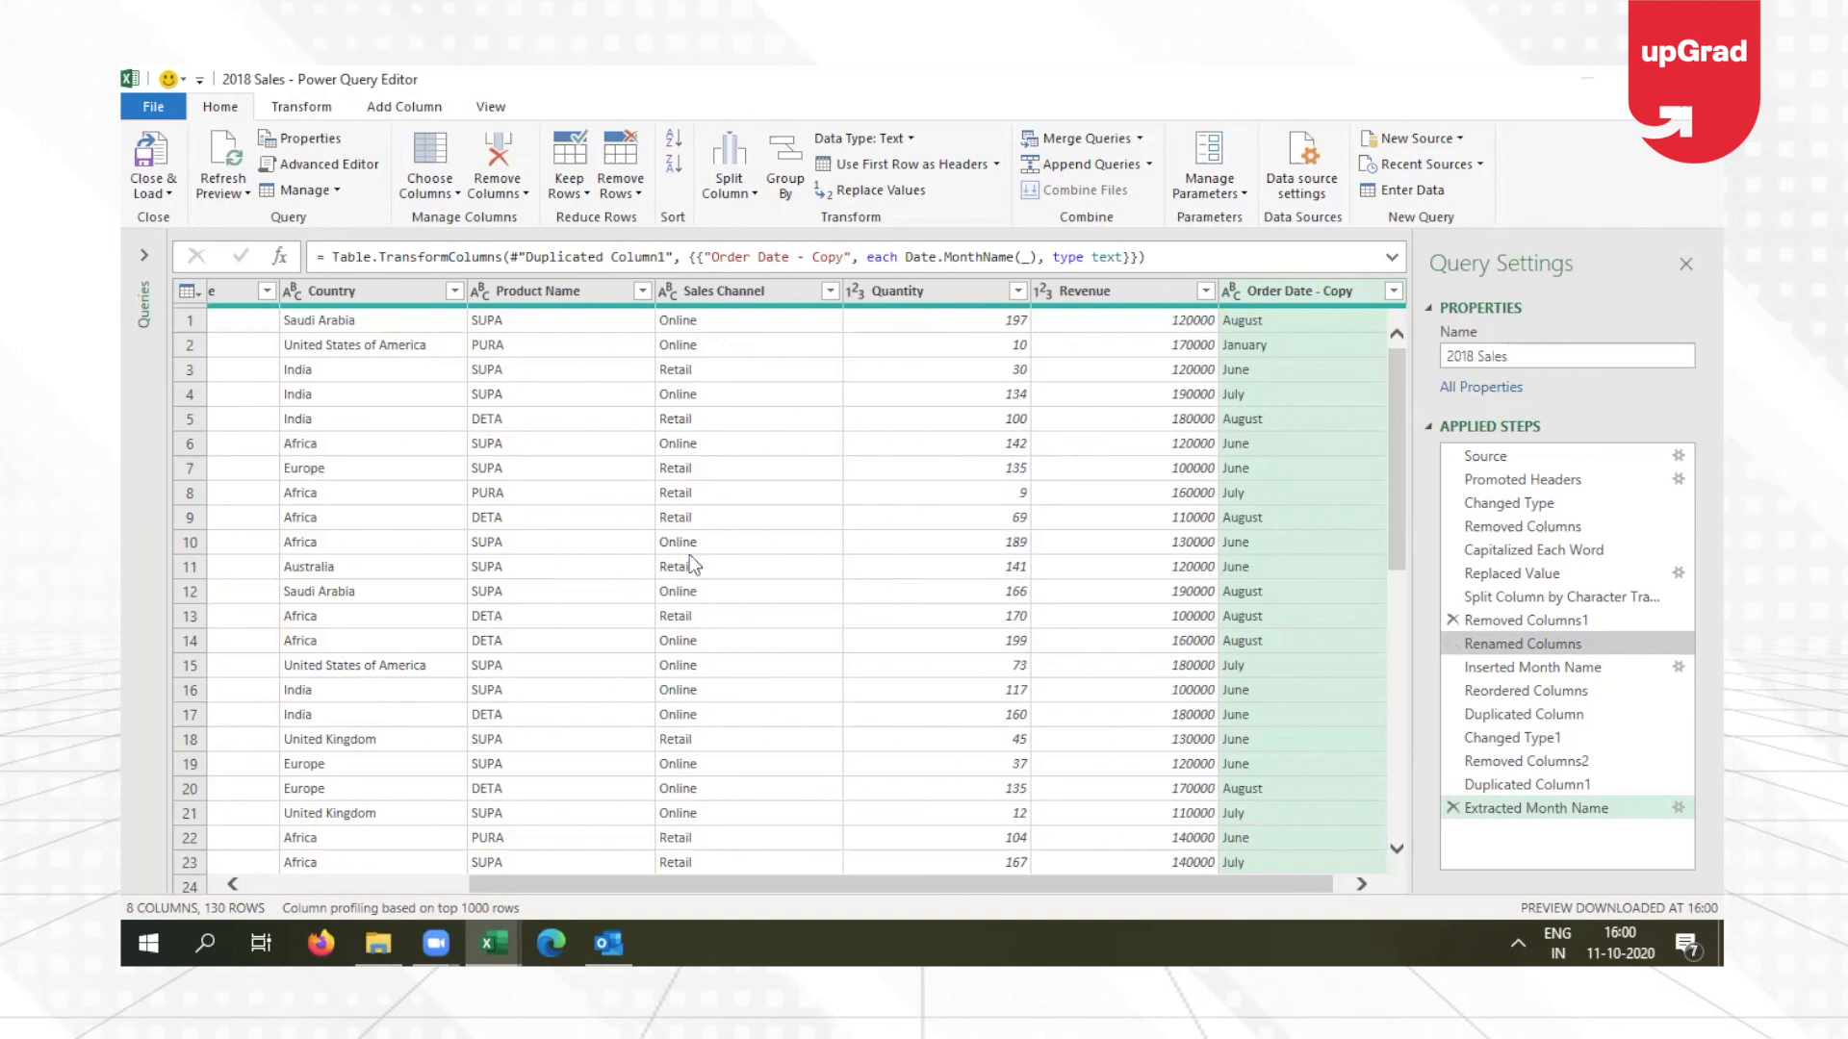
click(142, 159)
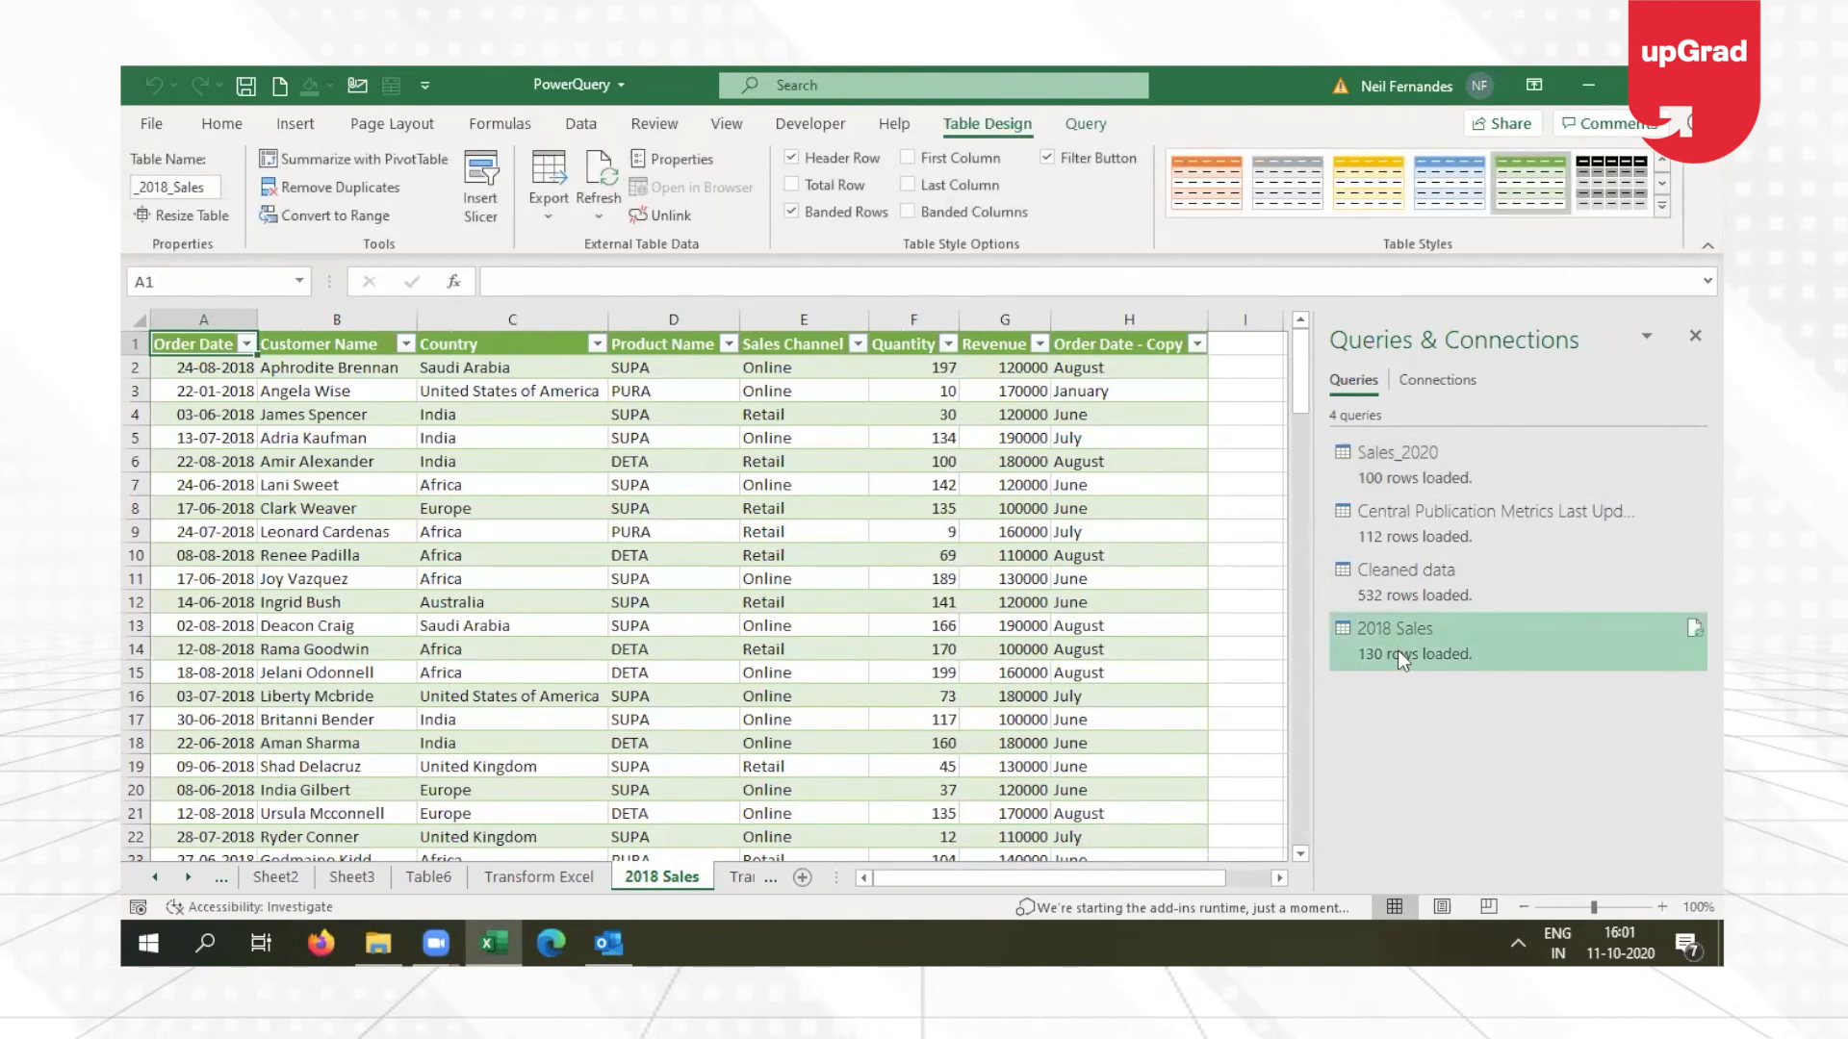
Examine the loaded 2018 Sales table, checking the month values in the Order Date - Copy column.
click(431, 422)
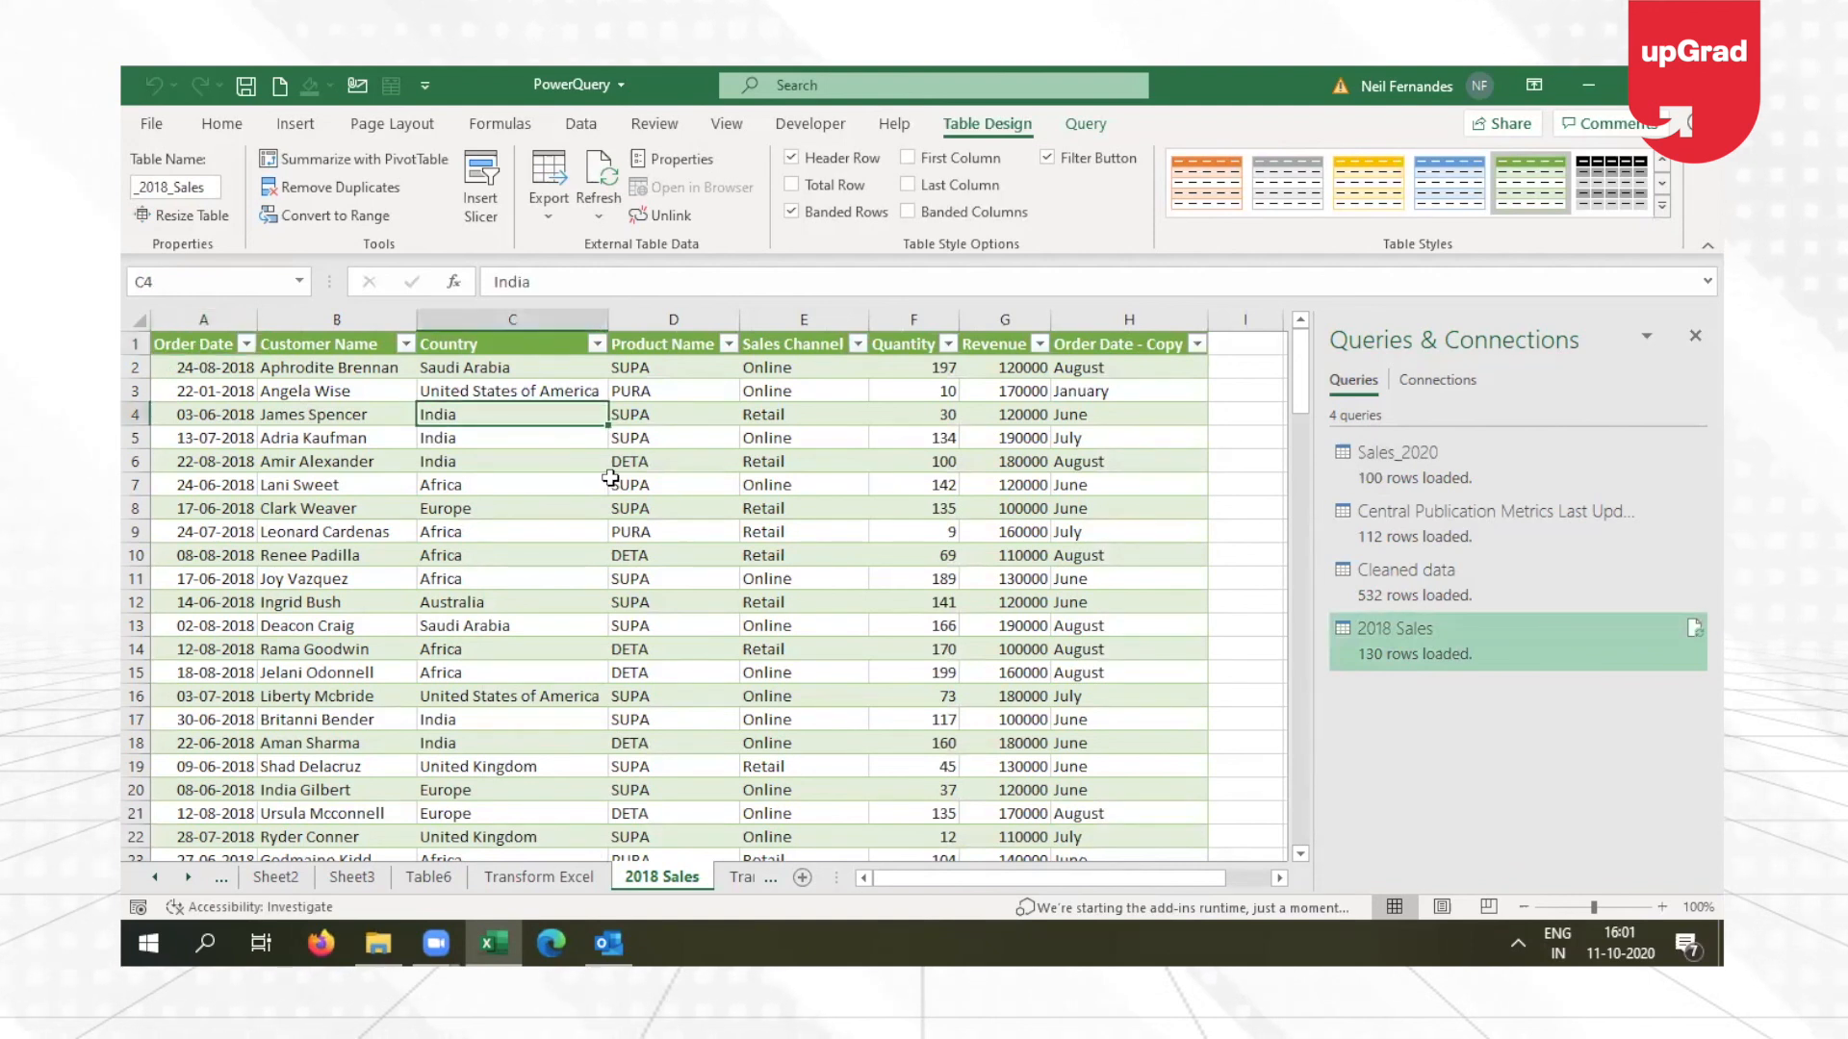
click(1116, 343)
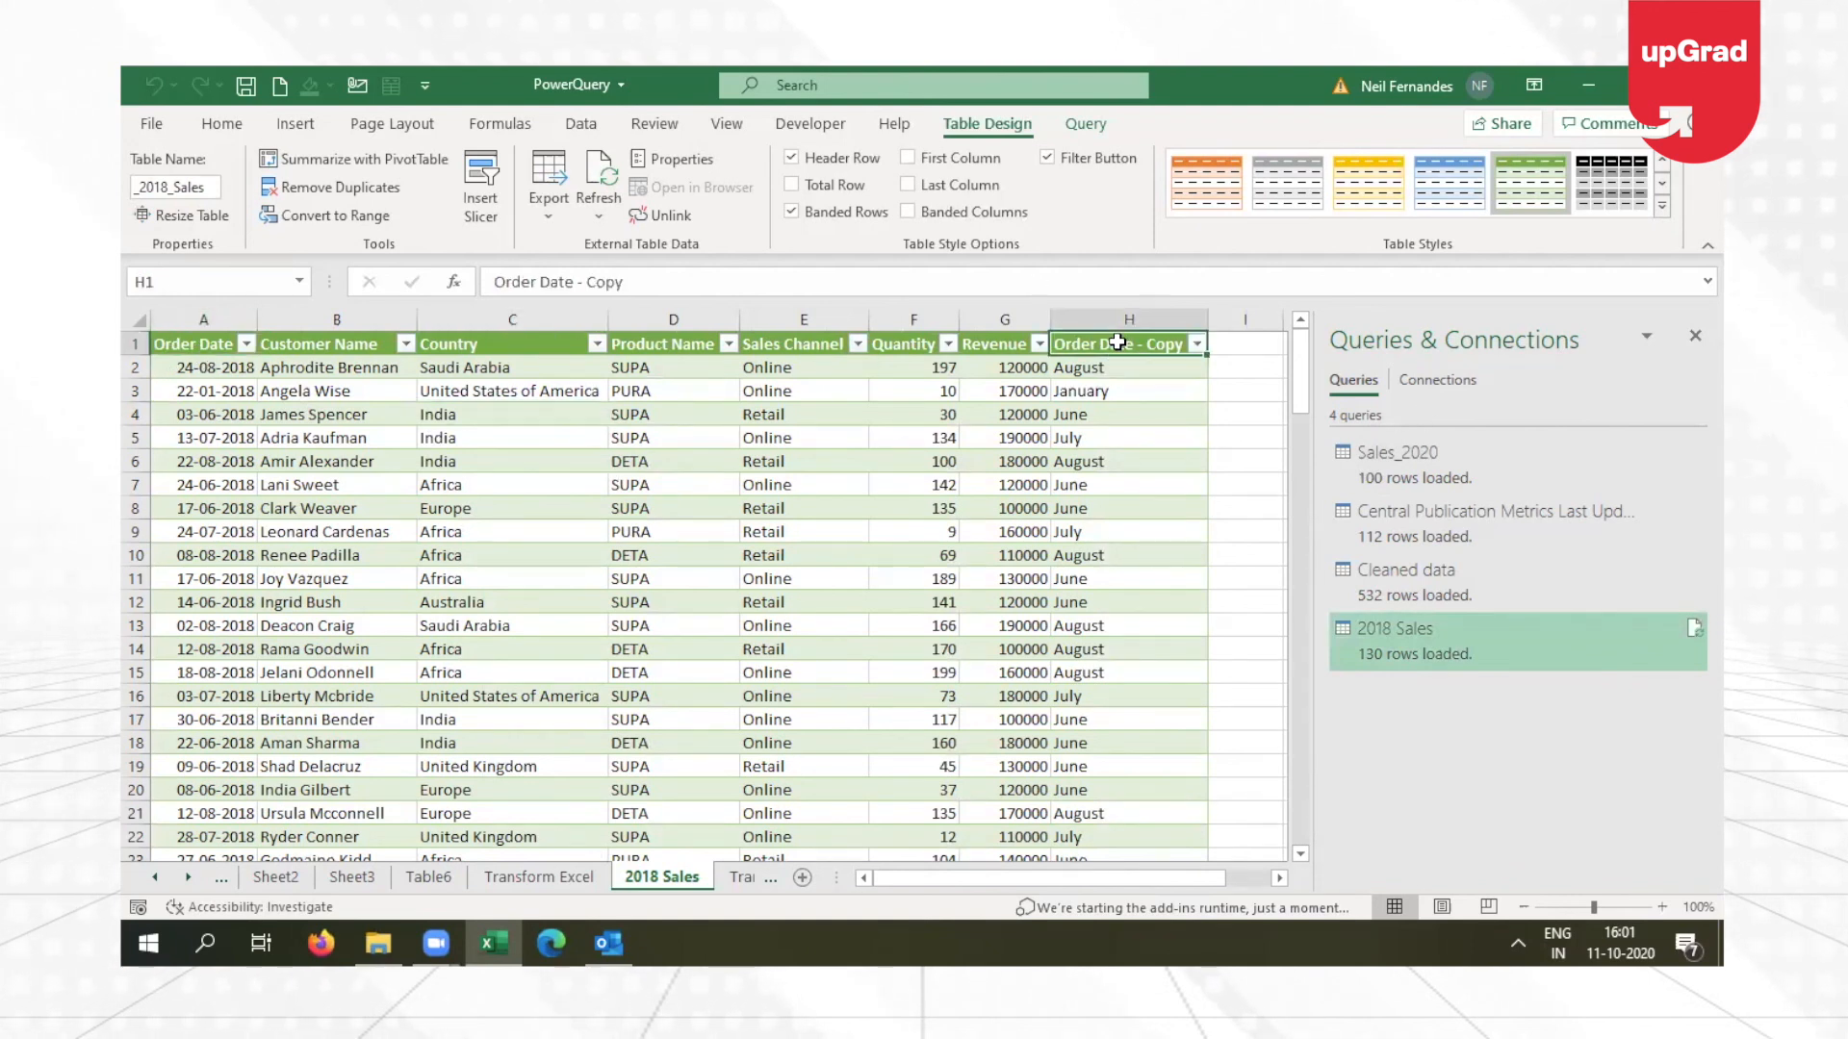
click(1105, 390)
key(Down)
key(Down)
key(Down)
key(Down)
key(Up)
key(Up)
key(Up)
key(Up)
key(Up)
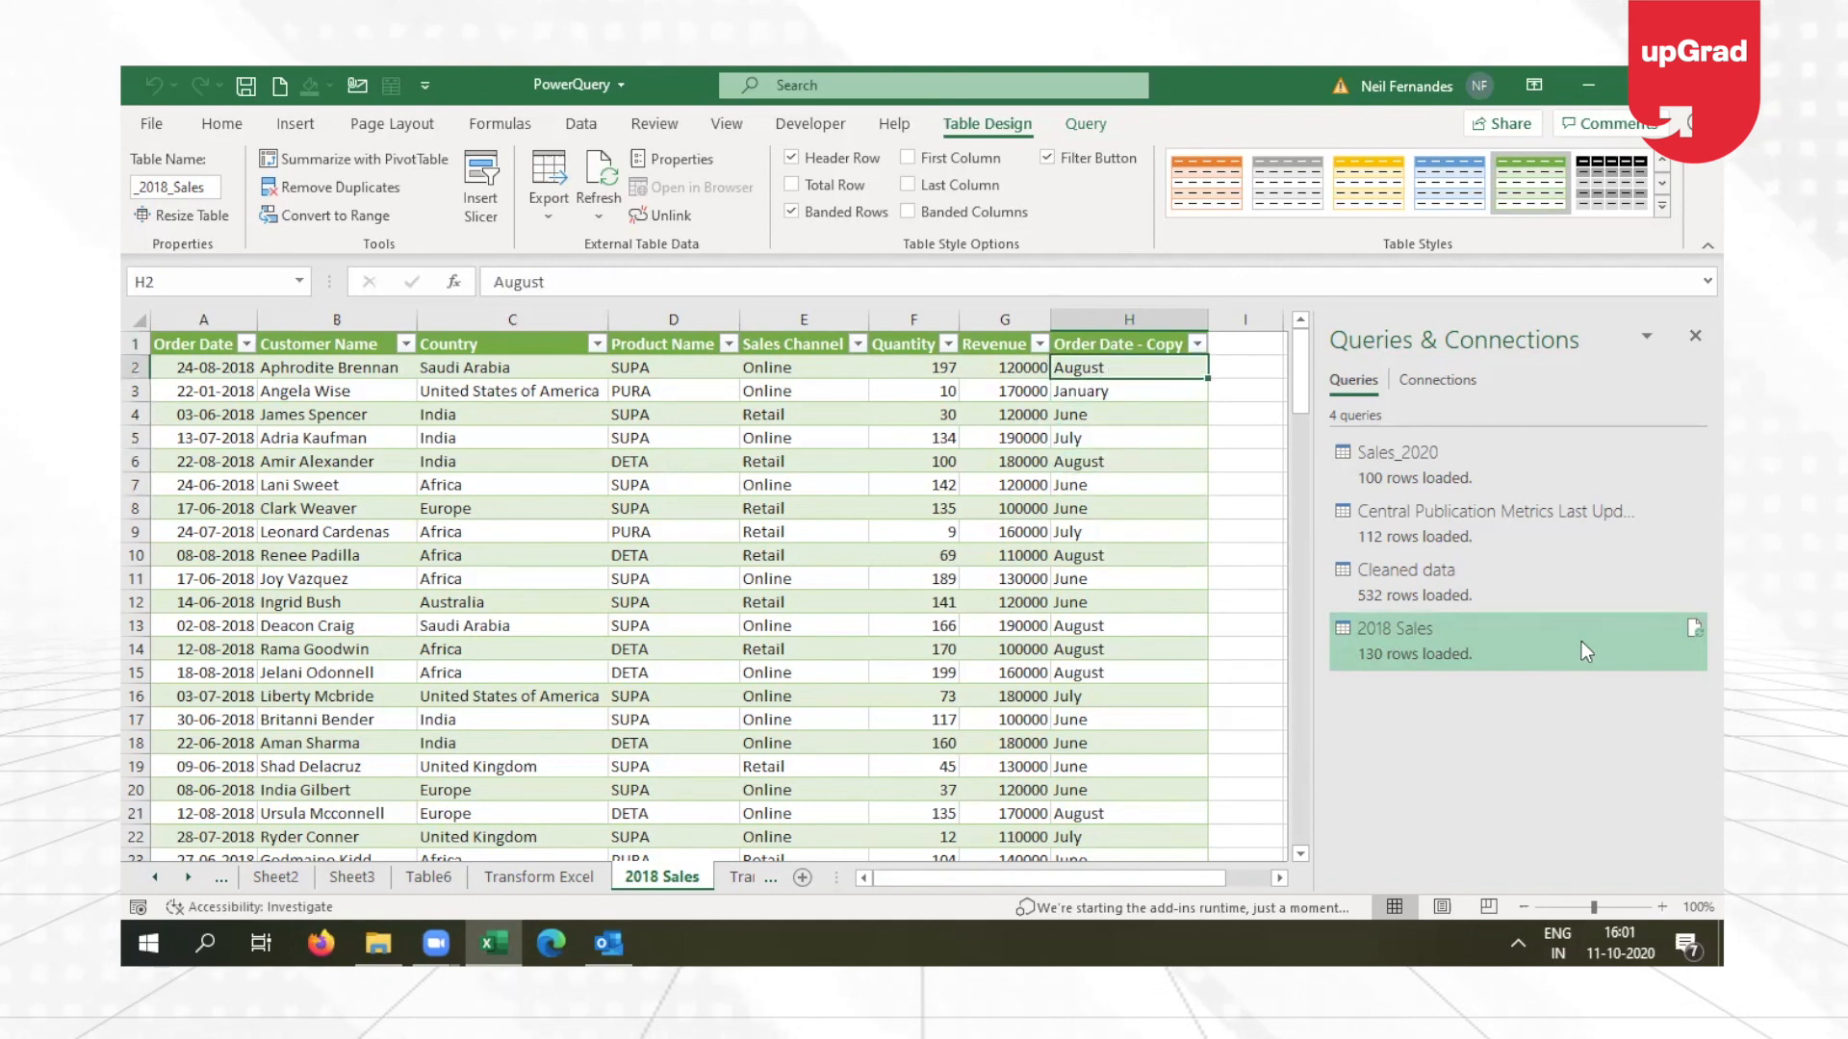
click(201, 343)
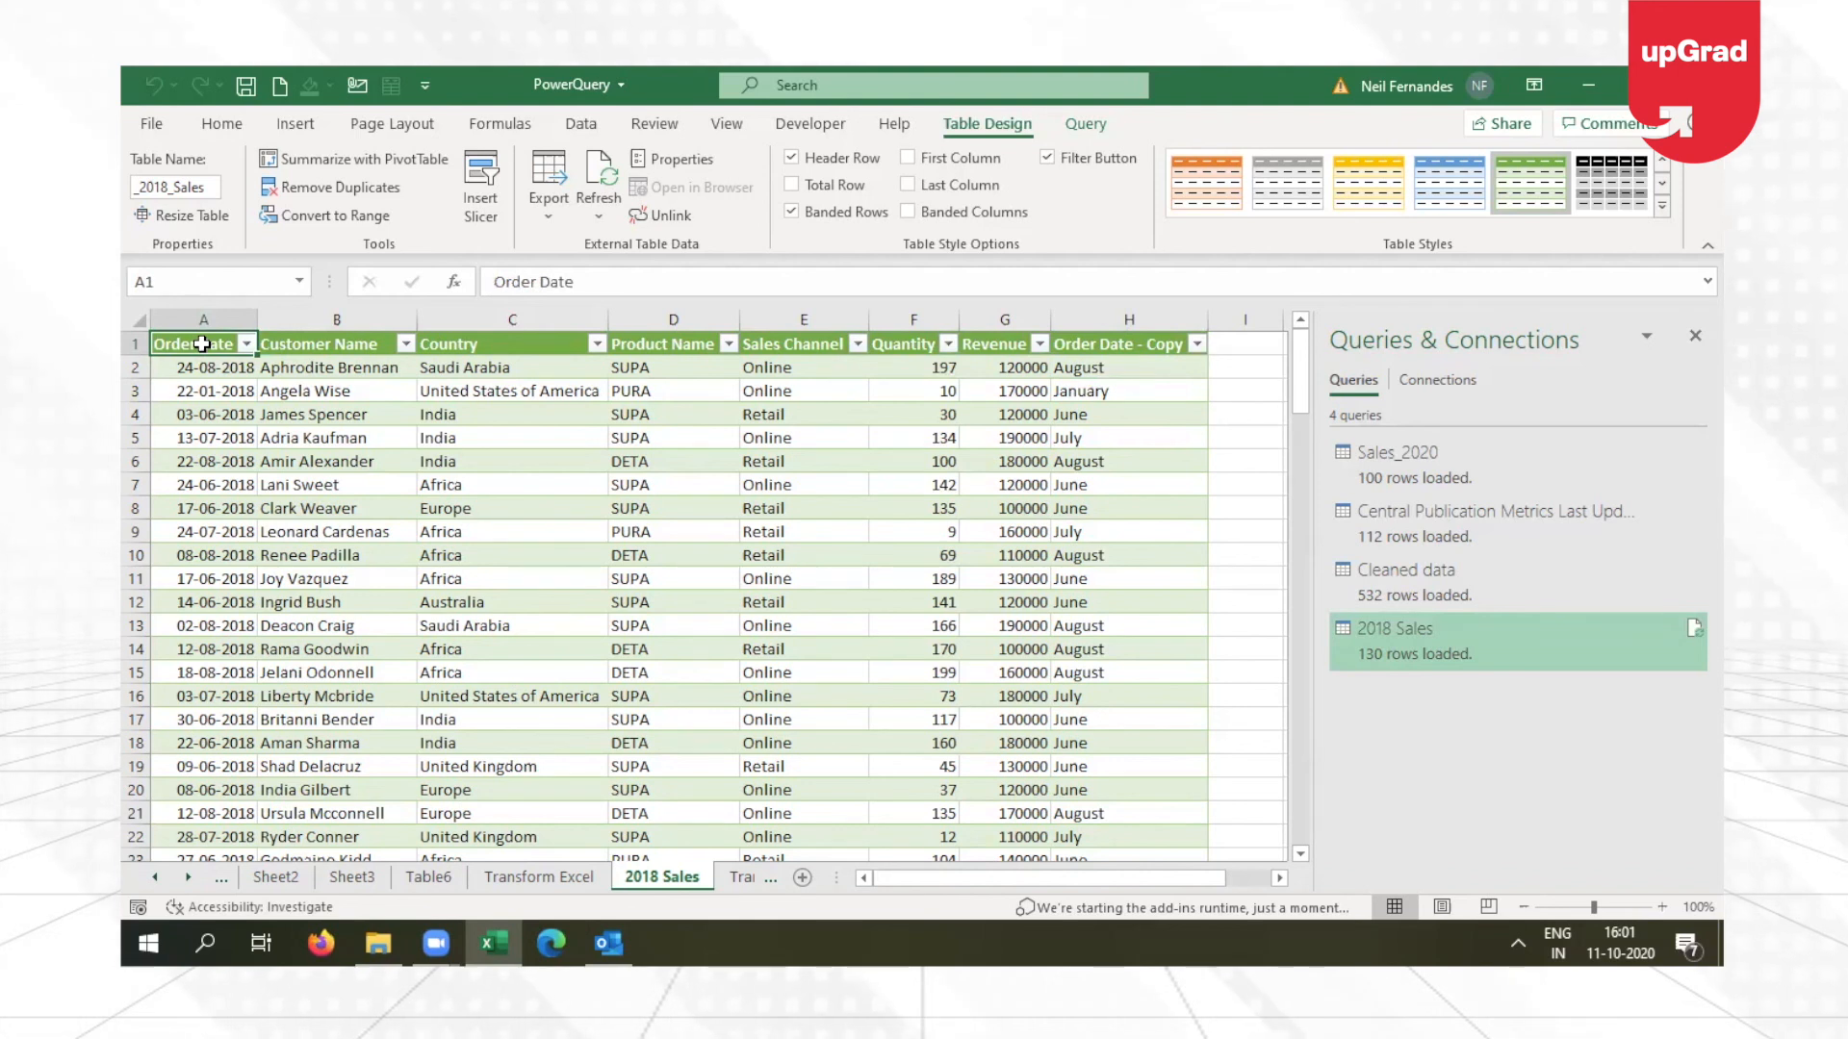
click(883, 739)
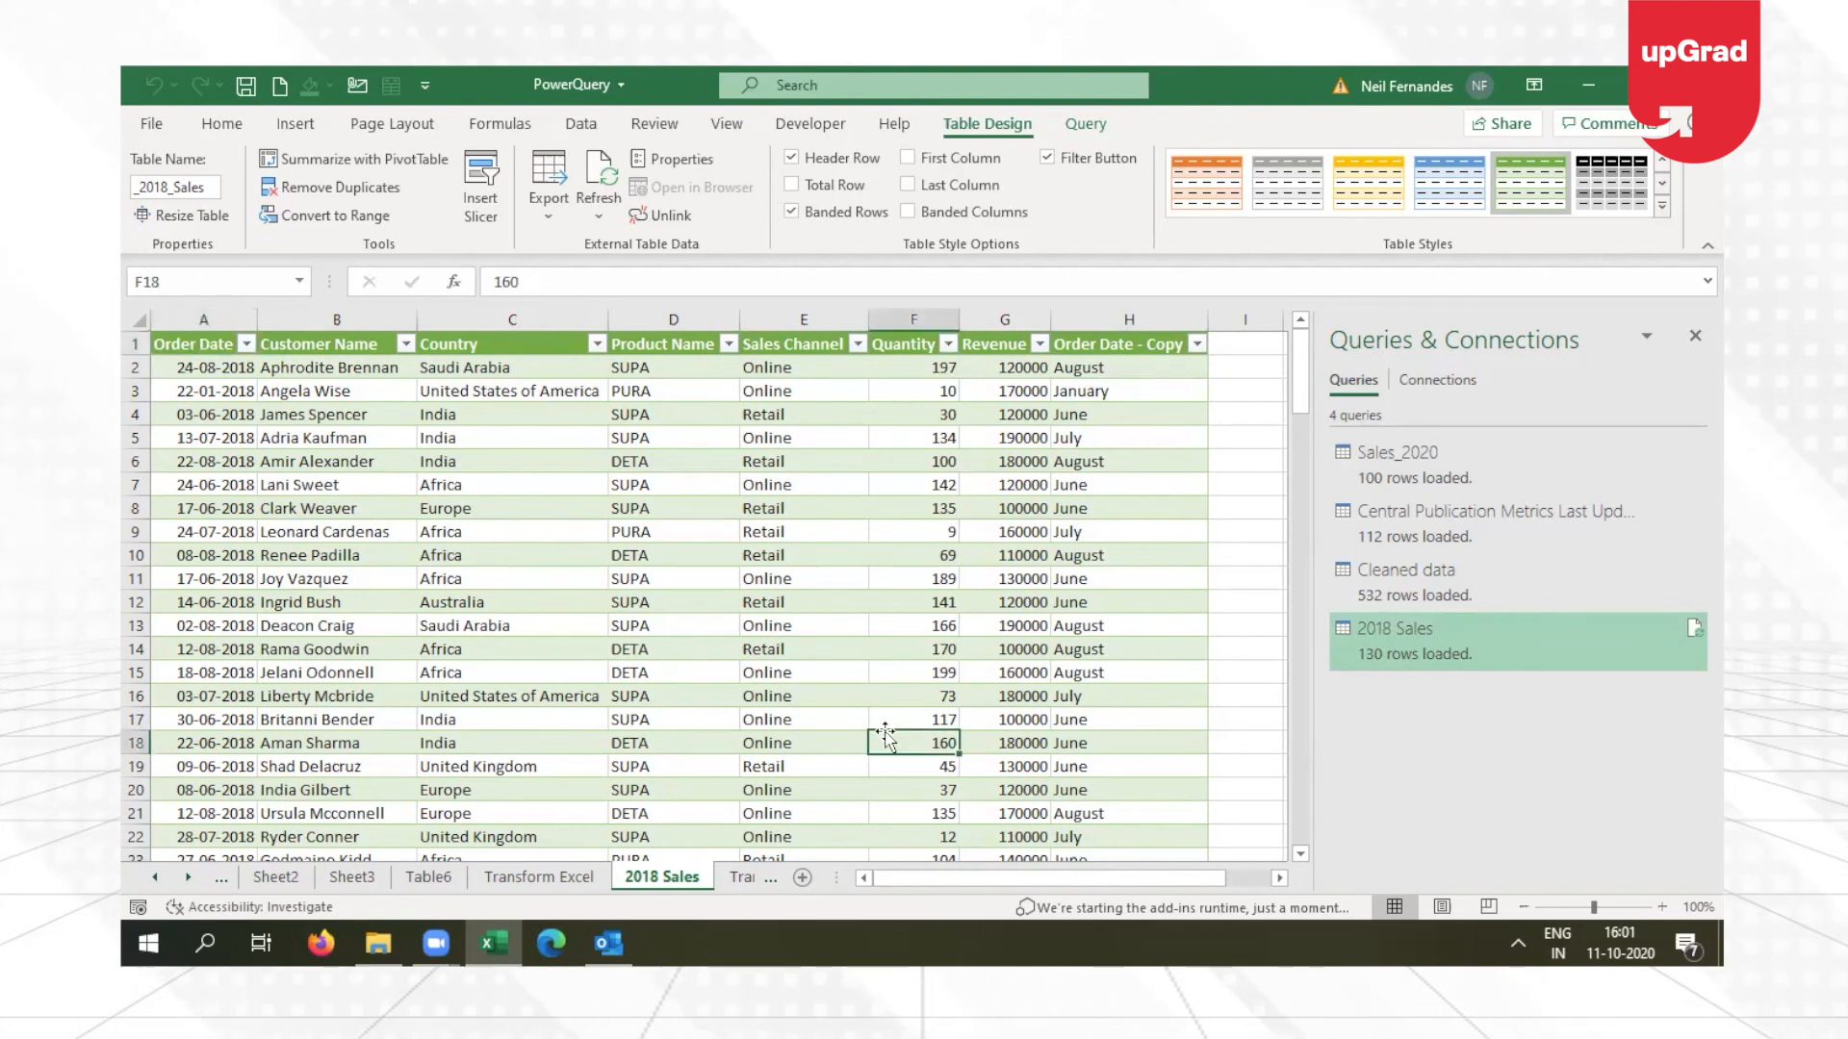
click(511, 484)
right_click(512, 486)
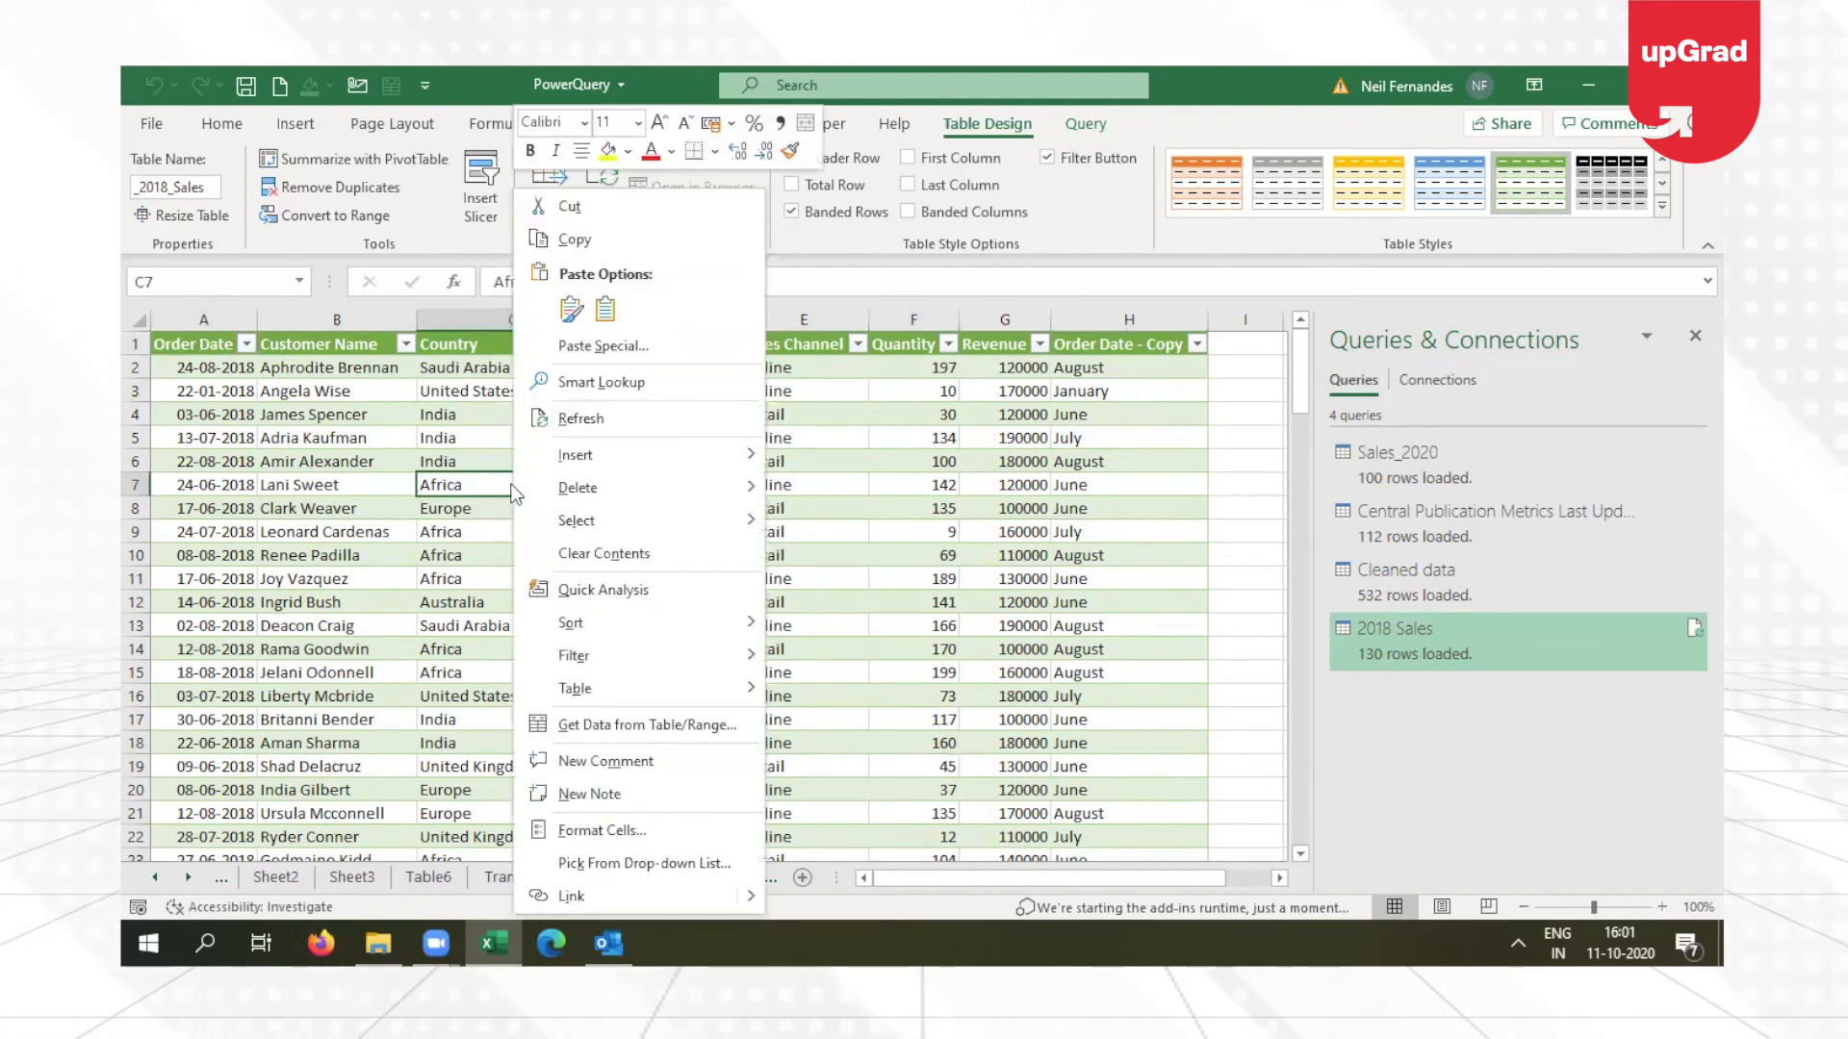
key(Escape)
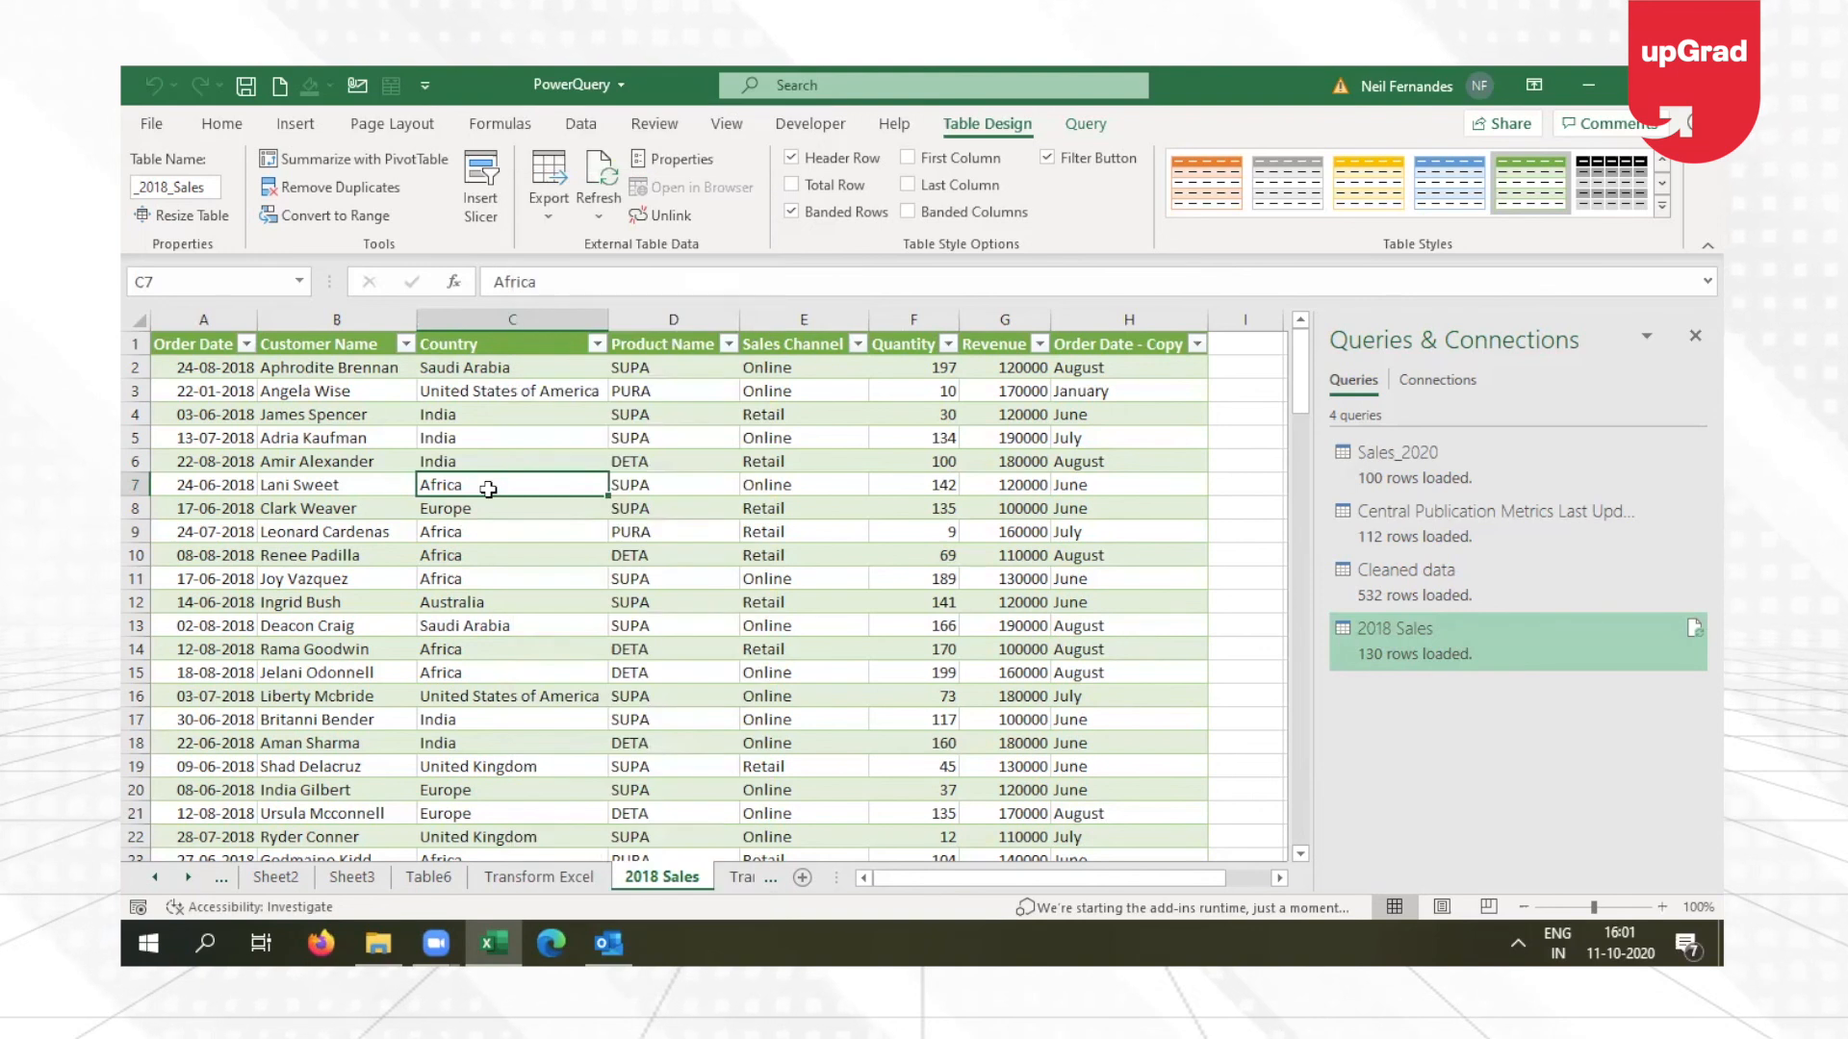